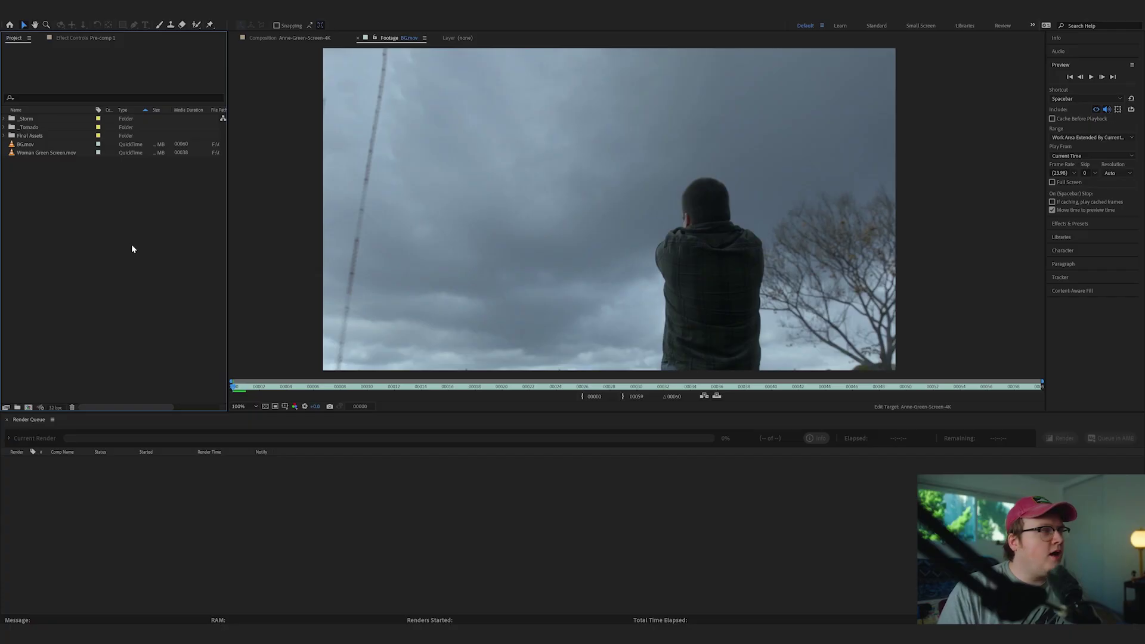
# Step: Scrub and play through the BG.mov footage to review the background shot
pyautogui.click(64, 145)
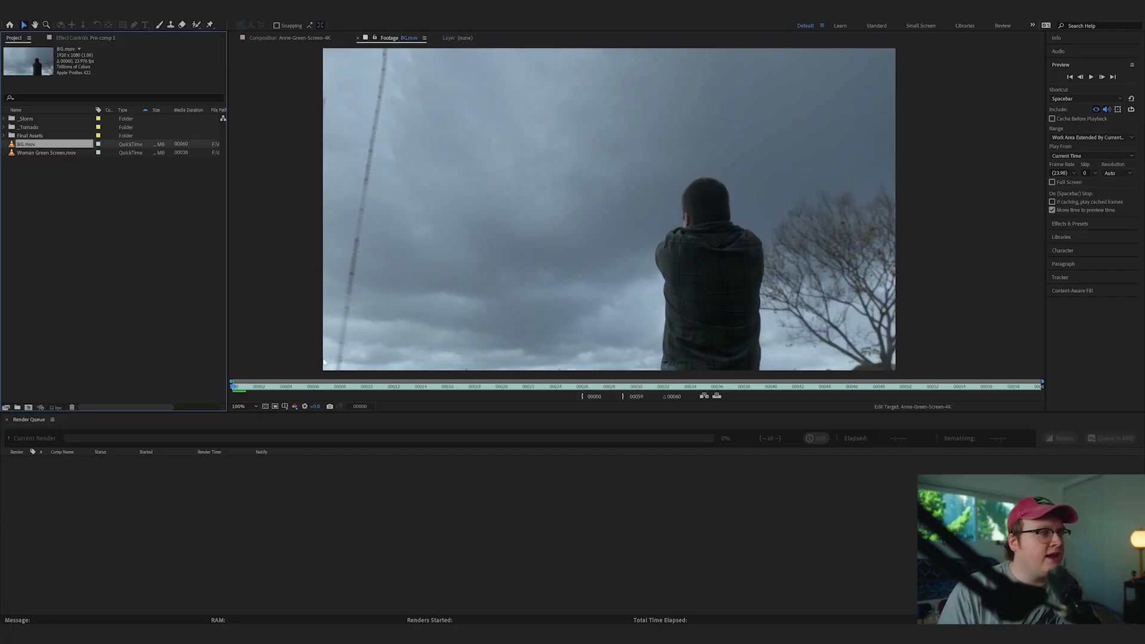
pyautogui.click(325, 386)
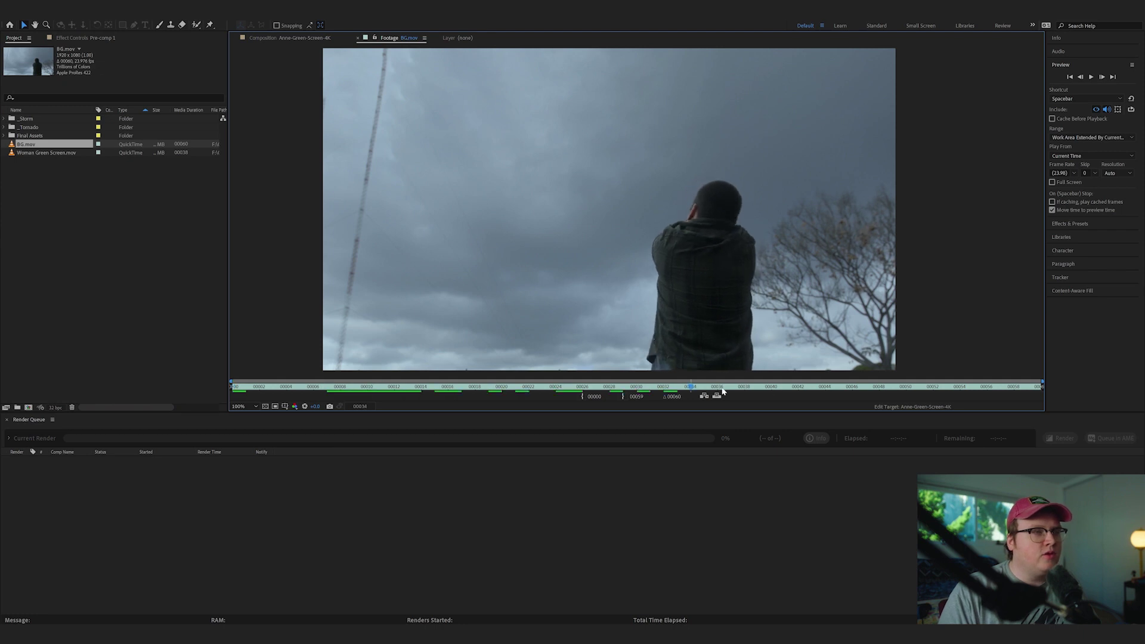
pyautogui.press('space')
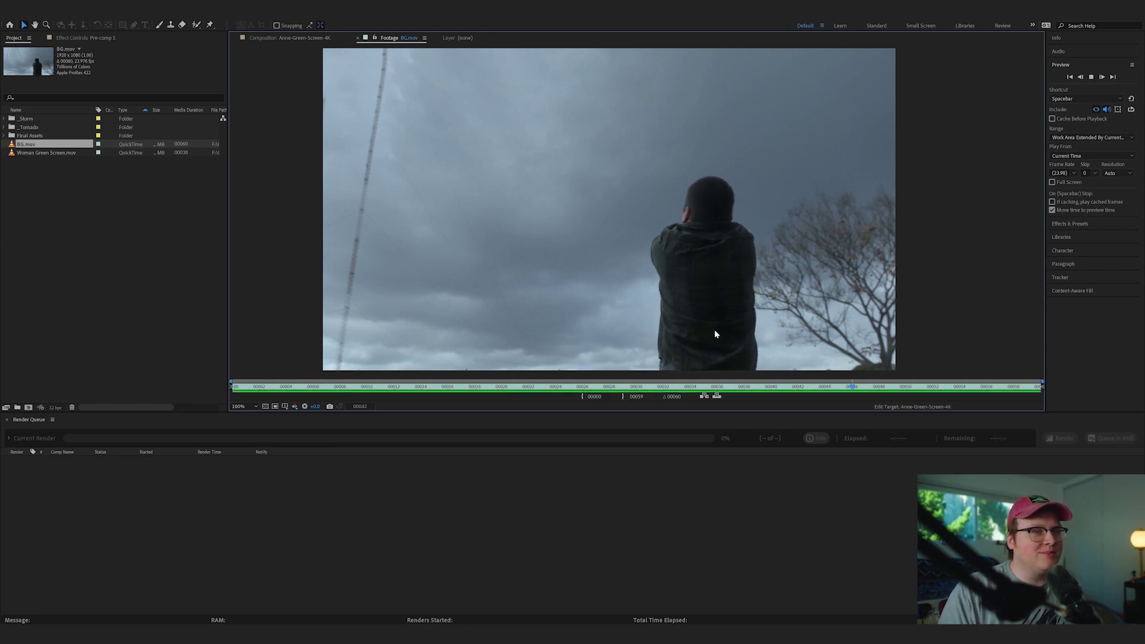
pyautogui.moveTo(672, 392); pyautogui.dragTo(591, 389)
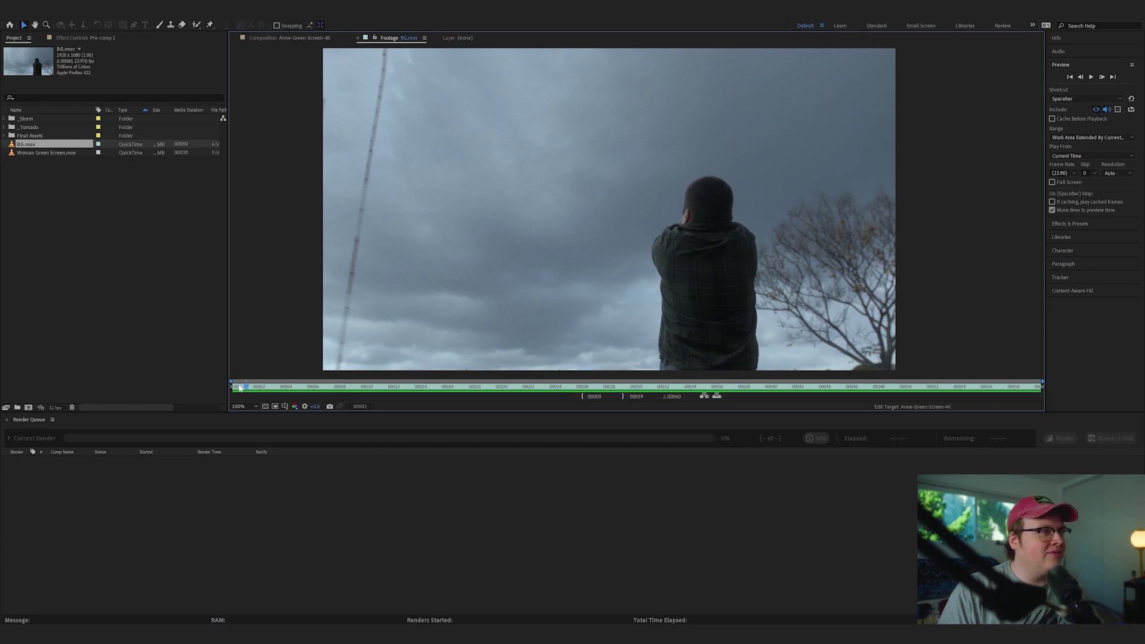
pyautogui.moveTo(241, 388); pyautogui.dragTo(232, 388)
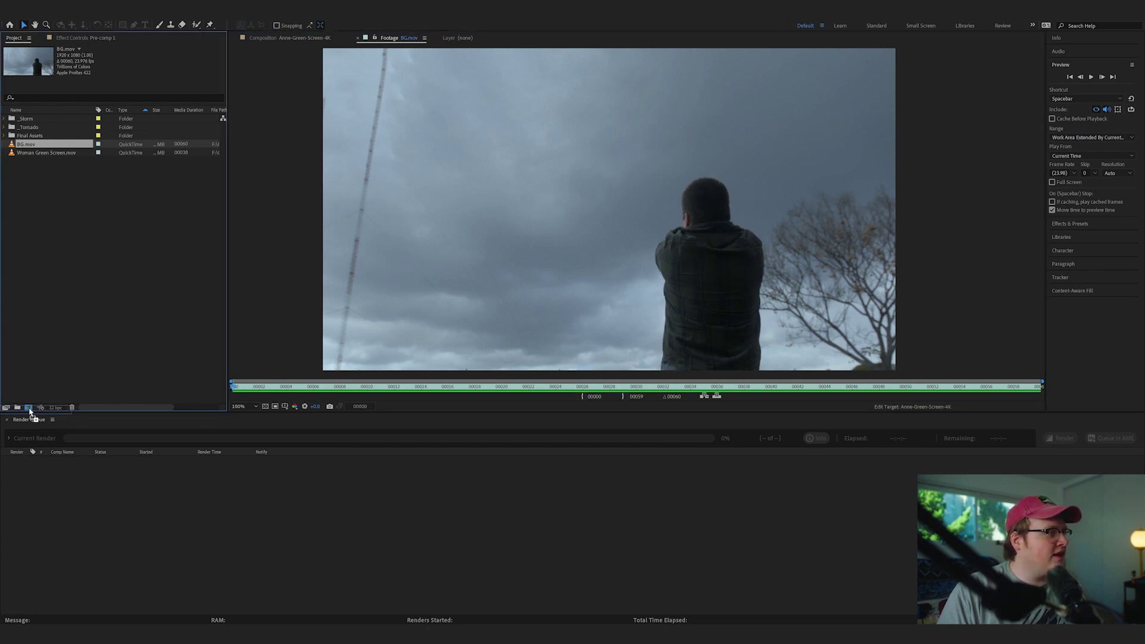
# Step: Create a composition from BG.mov and set its preview resolution to Full
pyautogui.moveTo(30, 412); pyautogui.dragTo(29, 409)
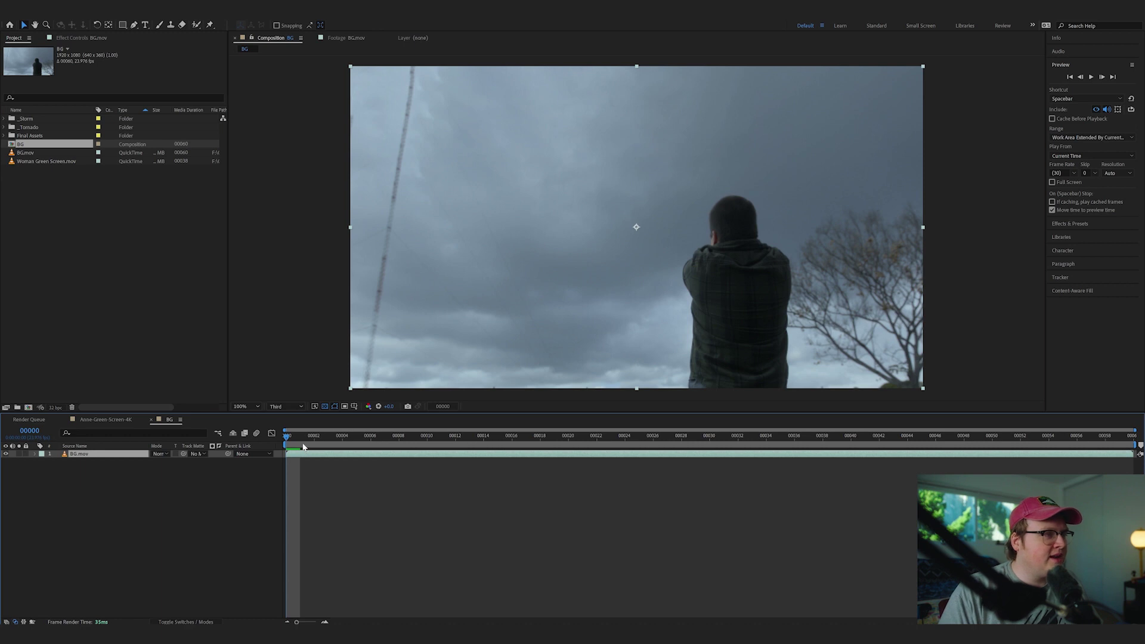
pyautogui.moveTo(300, 438); pyautogui.dragTo(266, 452)
pyautogui.click(287, 407)
pyautogui.click(298, 431)
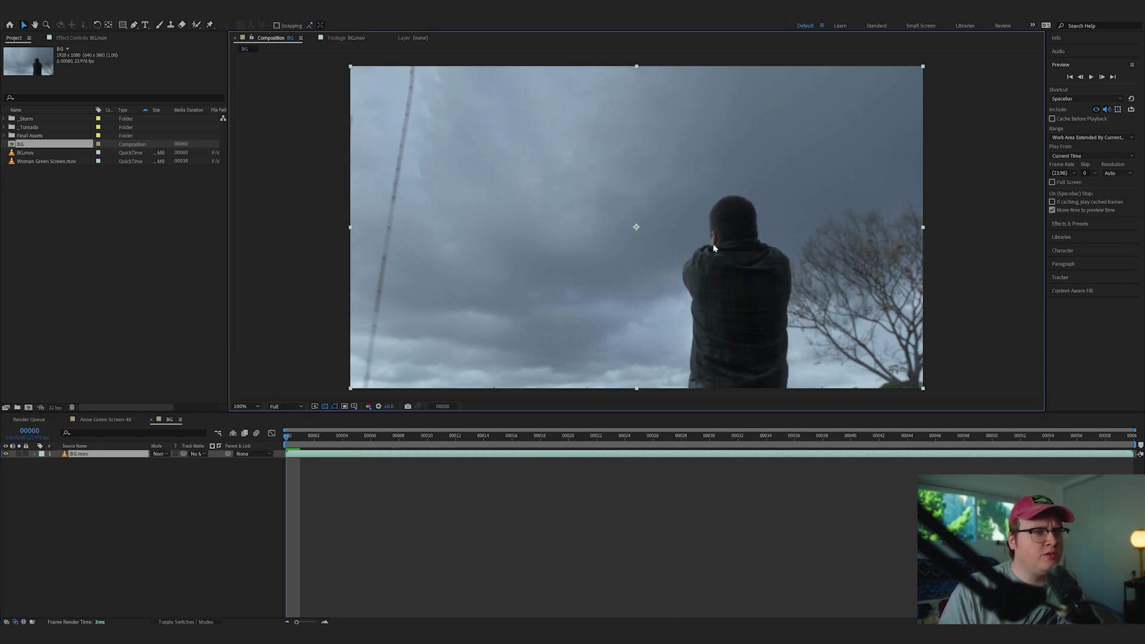
# Step: Open the BG.mov layer in layer view and select the man with a Roto Brush stroke from head down his back
pyautogui.click(196, 25)
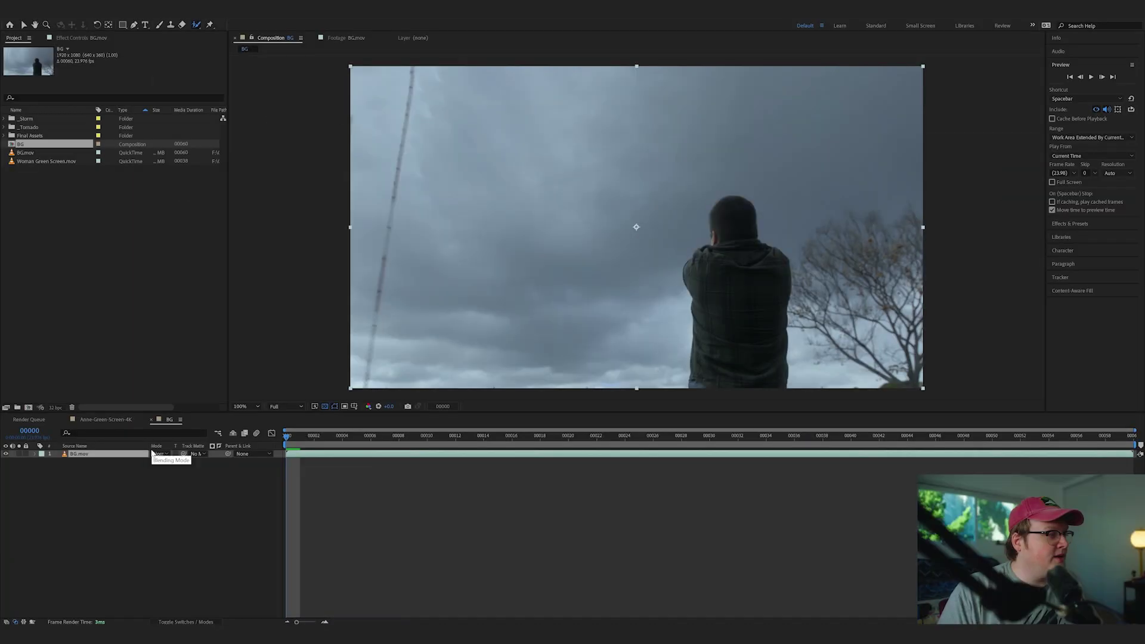
pyautogui.doubleClick(143, 457)
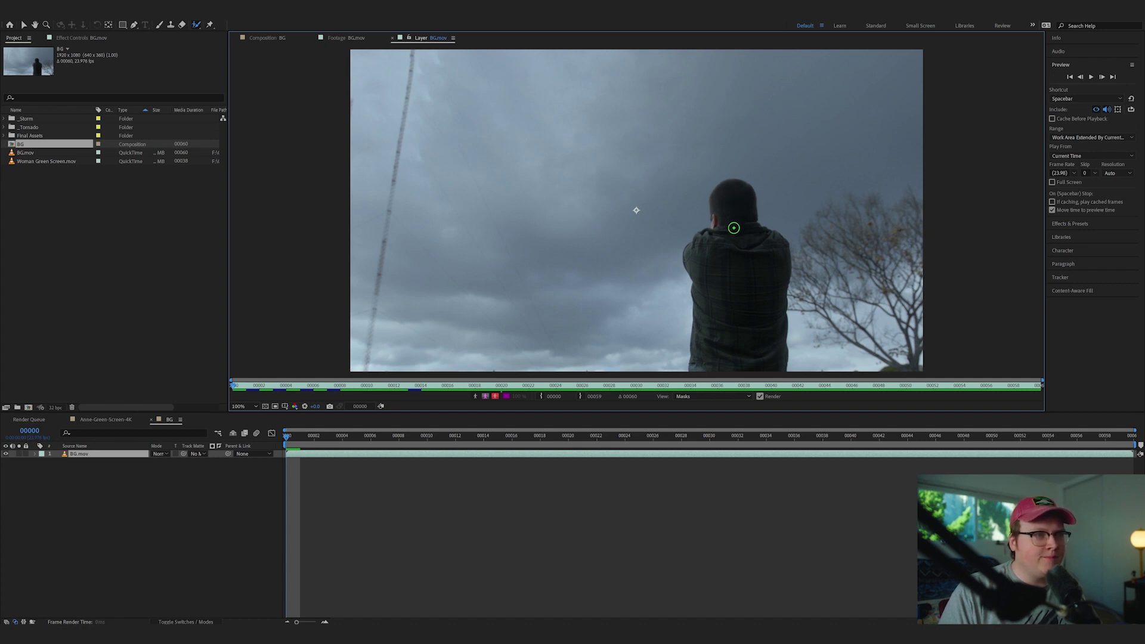
pyautogui.moveTo(731, 190); pyautogui.dragTo(732, 325)
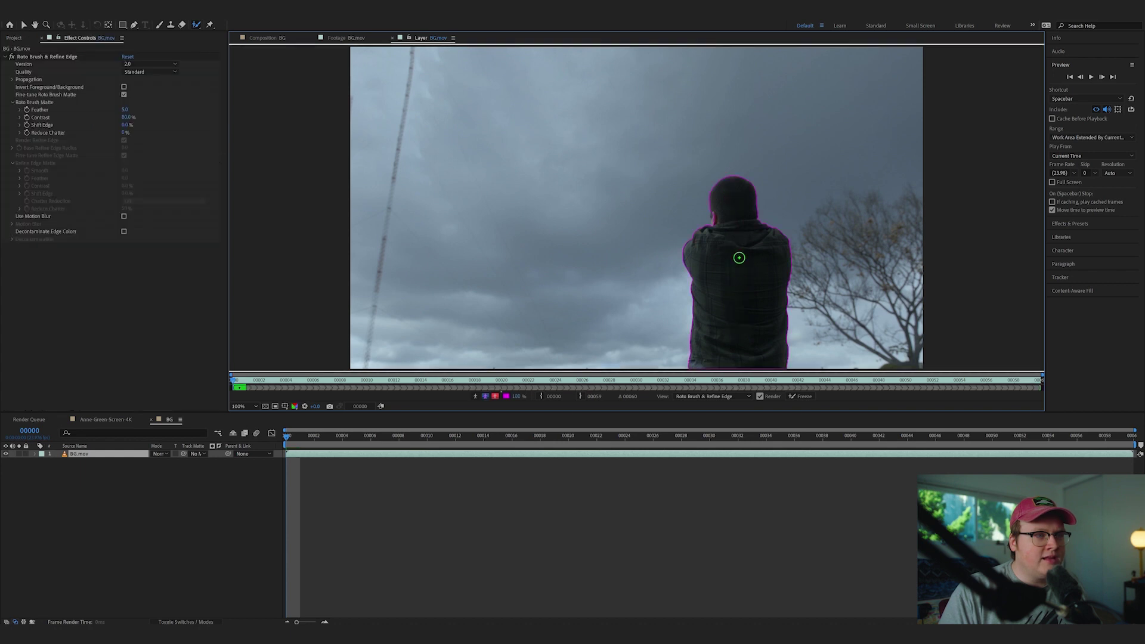
# Step: Refine the Roto Brush selection along the man's face and ear so that the edge of his face is included
pyautogui.scroll(4, 738, 258)
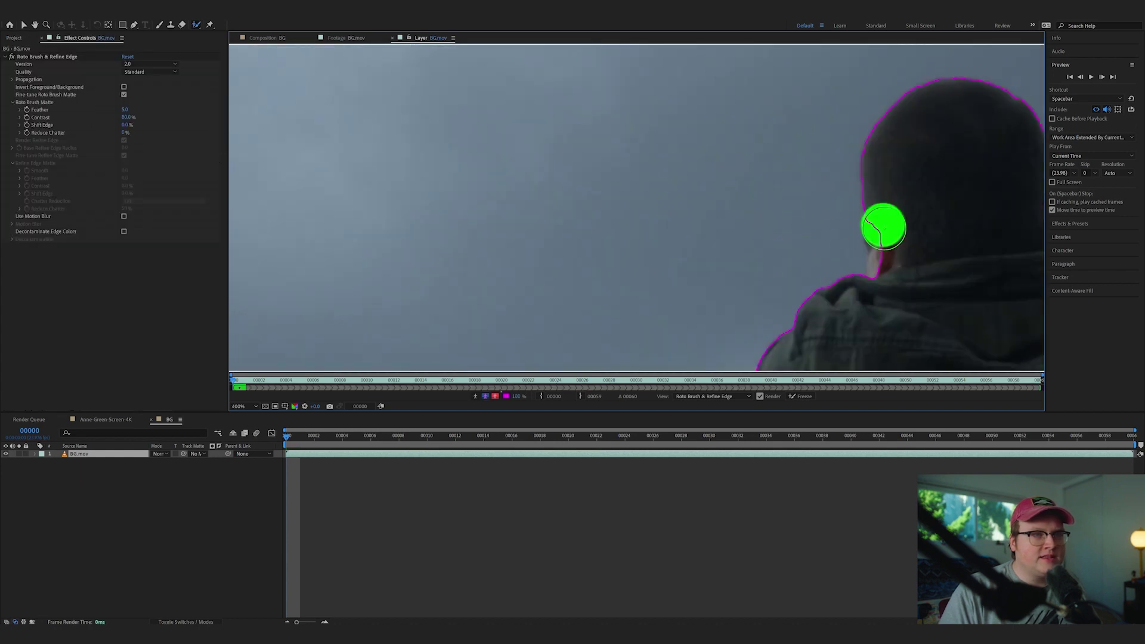
pyautogui.click(892, 244)
pyautogui.keyDown('alt'); pyautogui.click(841, 220); pyautogui.keyUp('alt')
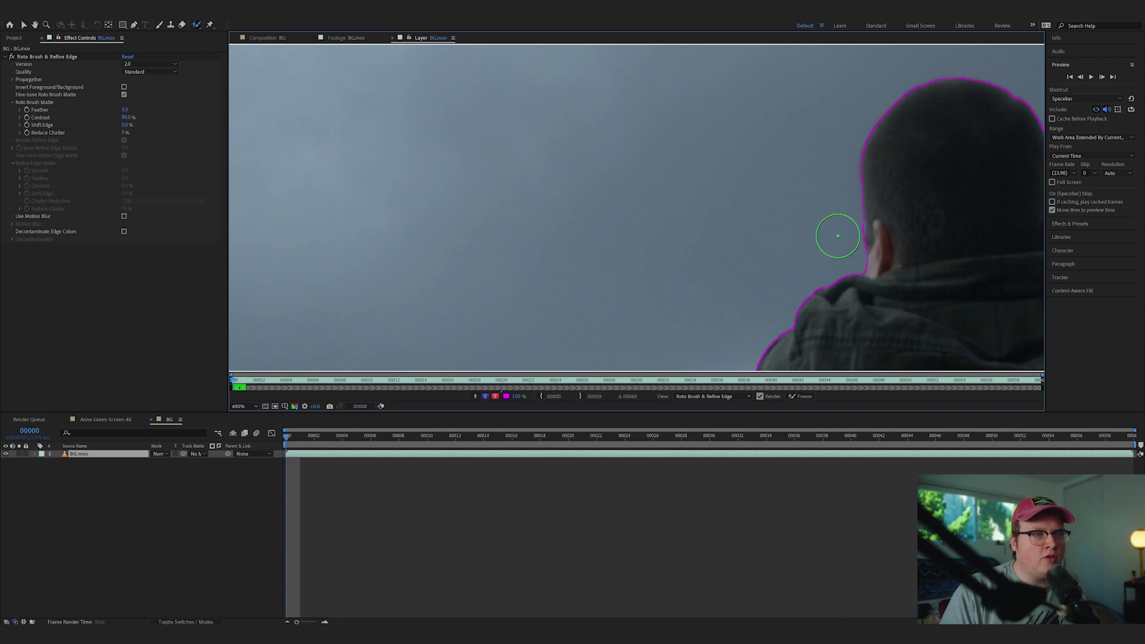
pyautogui.moveTo(836, 229); pyautogui.dragTo(619, 196)
pyautogui.moveTo(897, 250); pyautogui.dragTo(782, 142)
pyautogui.scroll(-1, 720, 219)
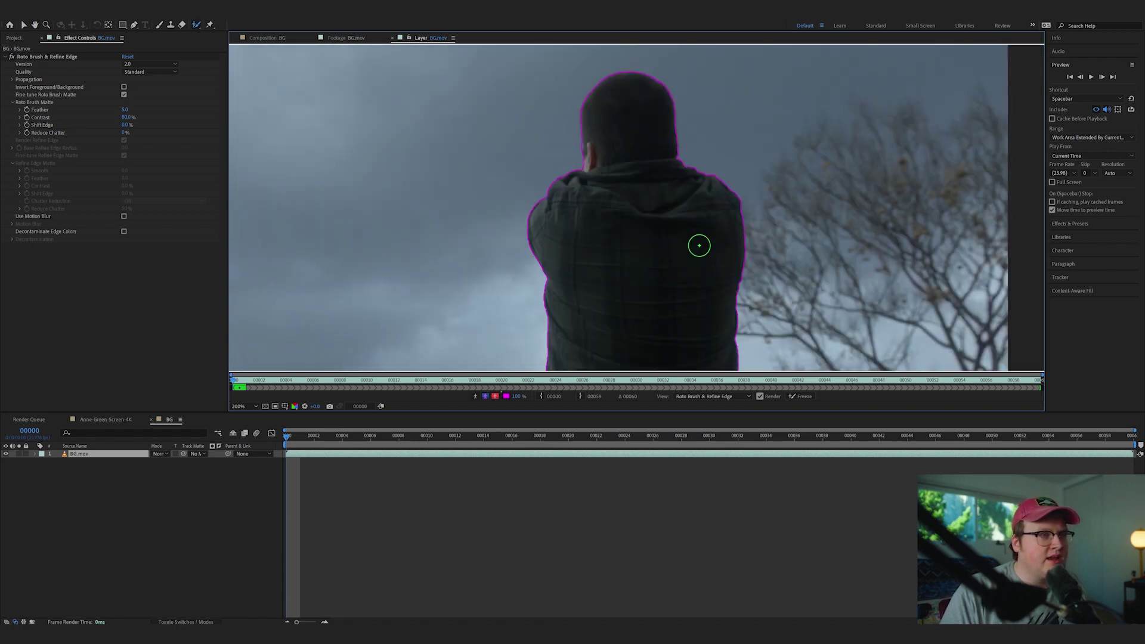
pyautogui.scroll(-1, 699, 245)
pyautogui.moveTo(698, 228); pyautogui.dragTo(725, 234)
pyautogui.moveTo(753, 190); pyautogui.dragTo(788, 200)
# Step: Propagate the Roto Brush matte through the clip and freeze it, and preview the cut-out in the BG composition
pyautogui.click(1091, 76)
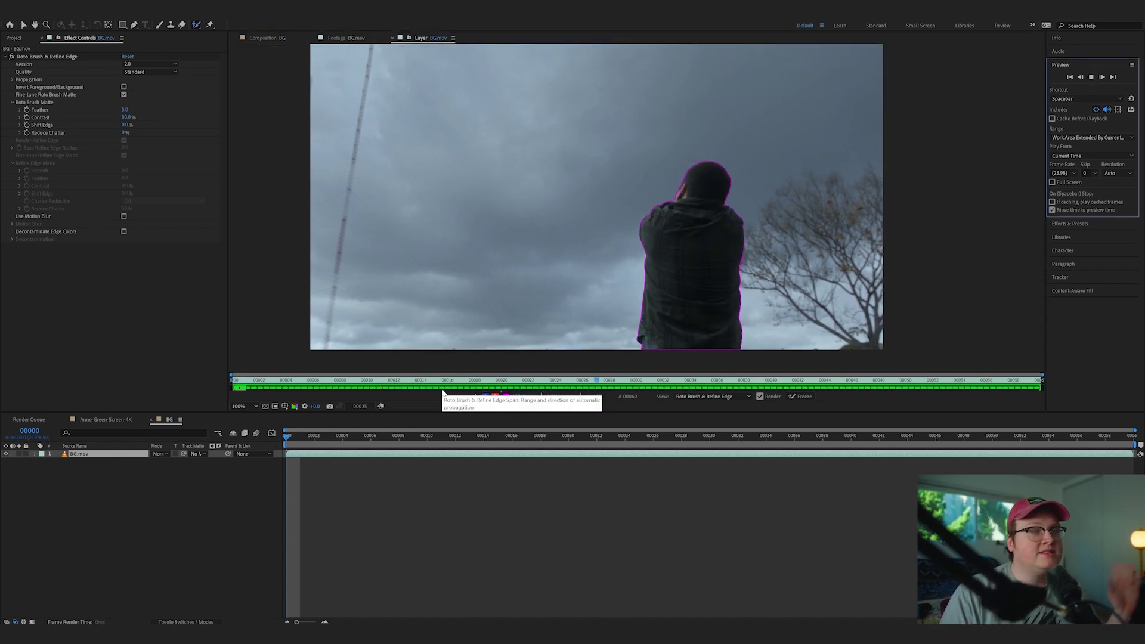
pyautogui.click(802, 397)
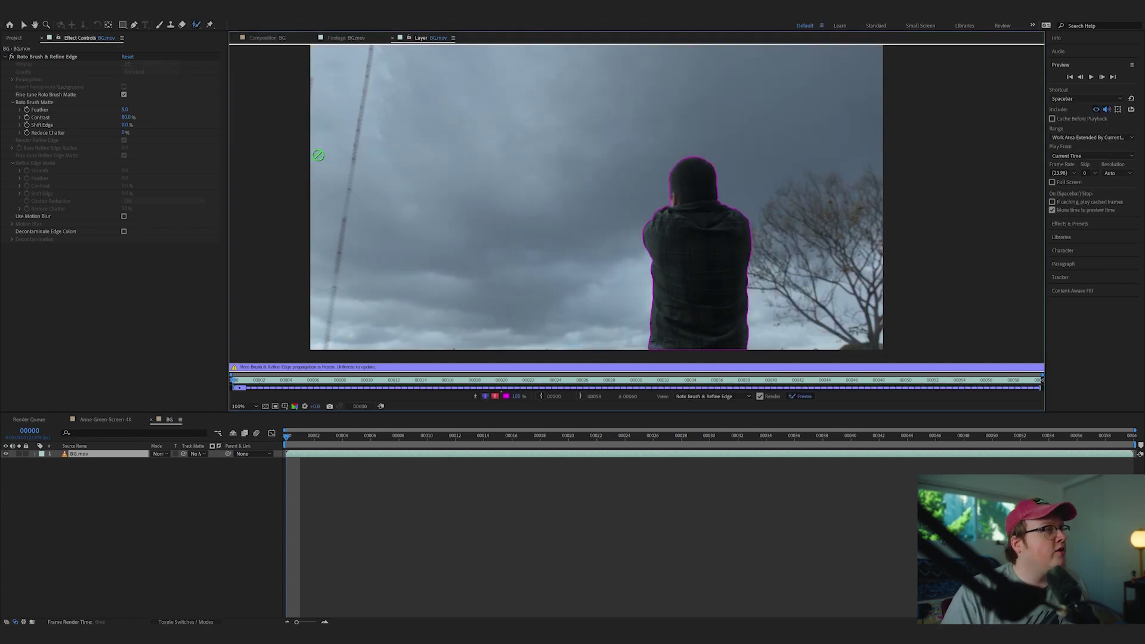
pyautogui.click(267, 38)
pyautogui.press('space')
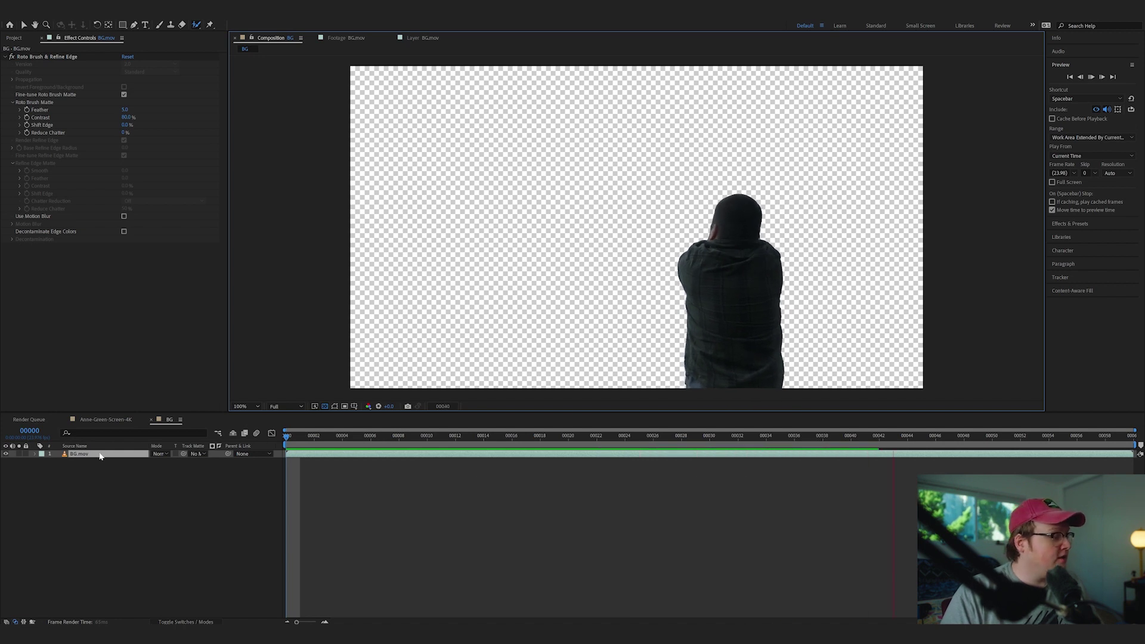
# Step: Duplicate the BG.mov layer and delete the Roto Brush & Refine Edge effect from the lower copy
pyautogui.click(100, 455)
pyautogui.hotkey('ctrl', 'd')
pyautogui.click(95, 462)
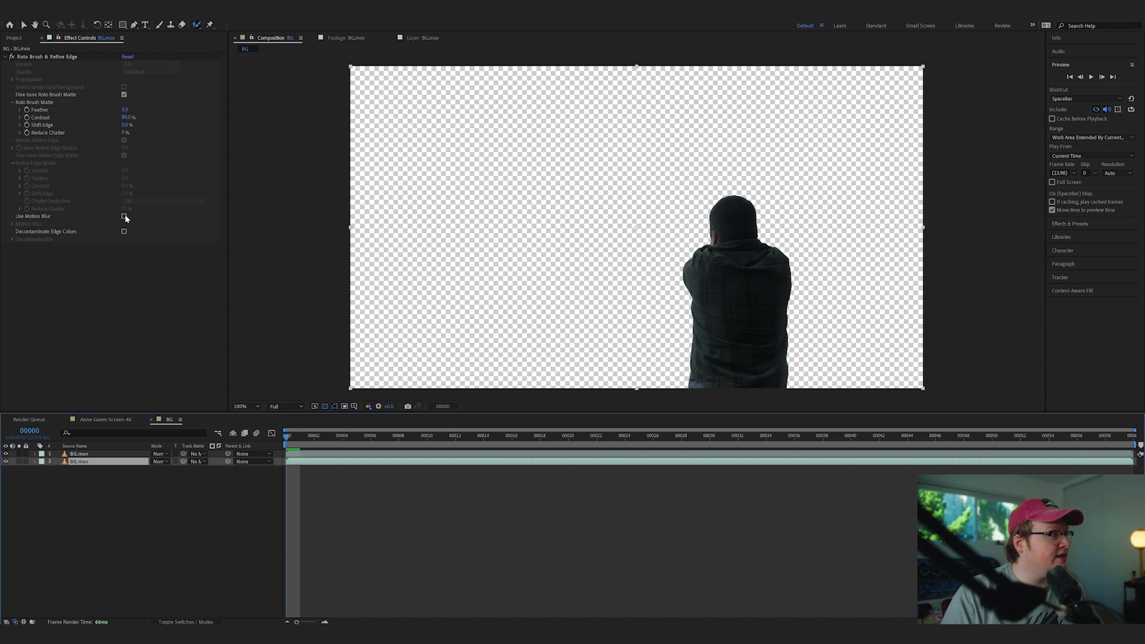
pyautogui.click(70, 63)
pyautogui.click(70, 57)
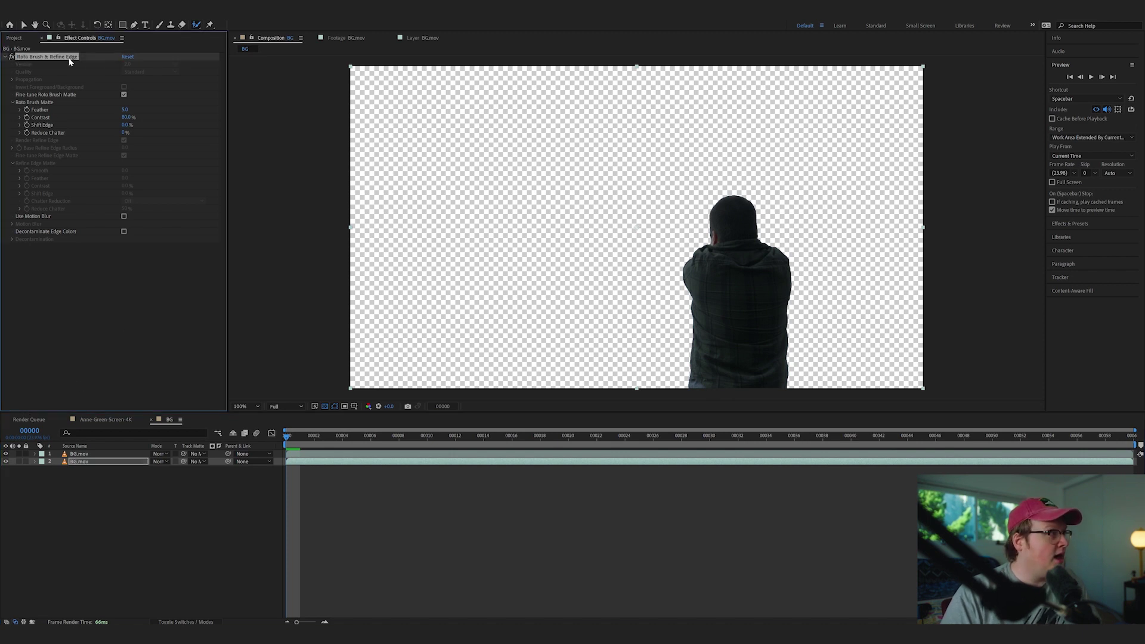
pyautogui.press('Delete')
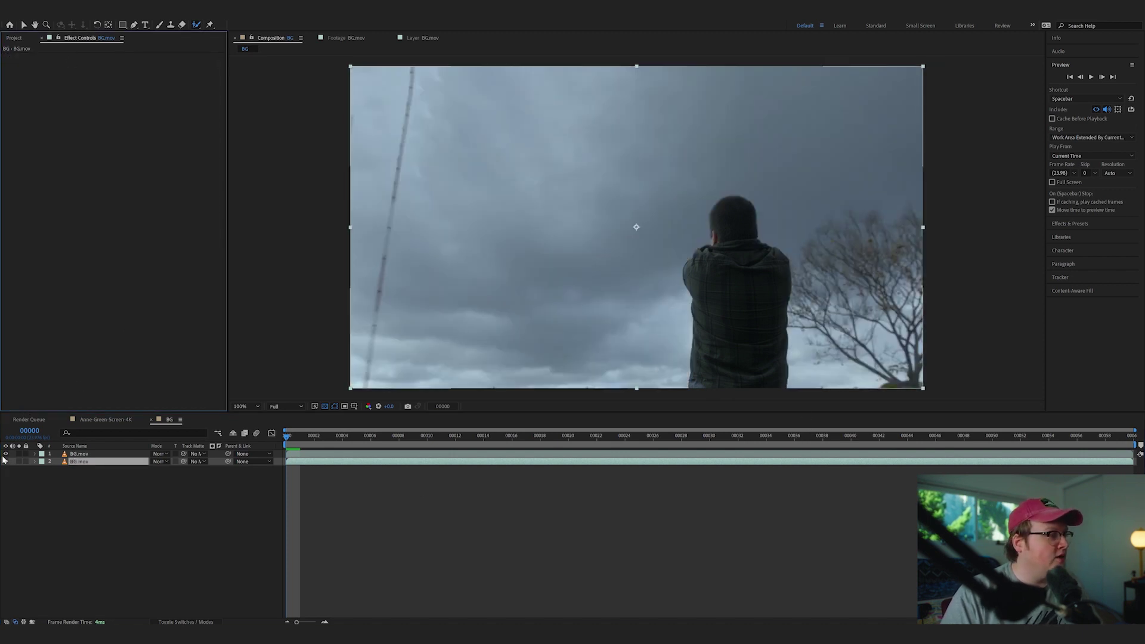
pyautogui.click(106, 454)
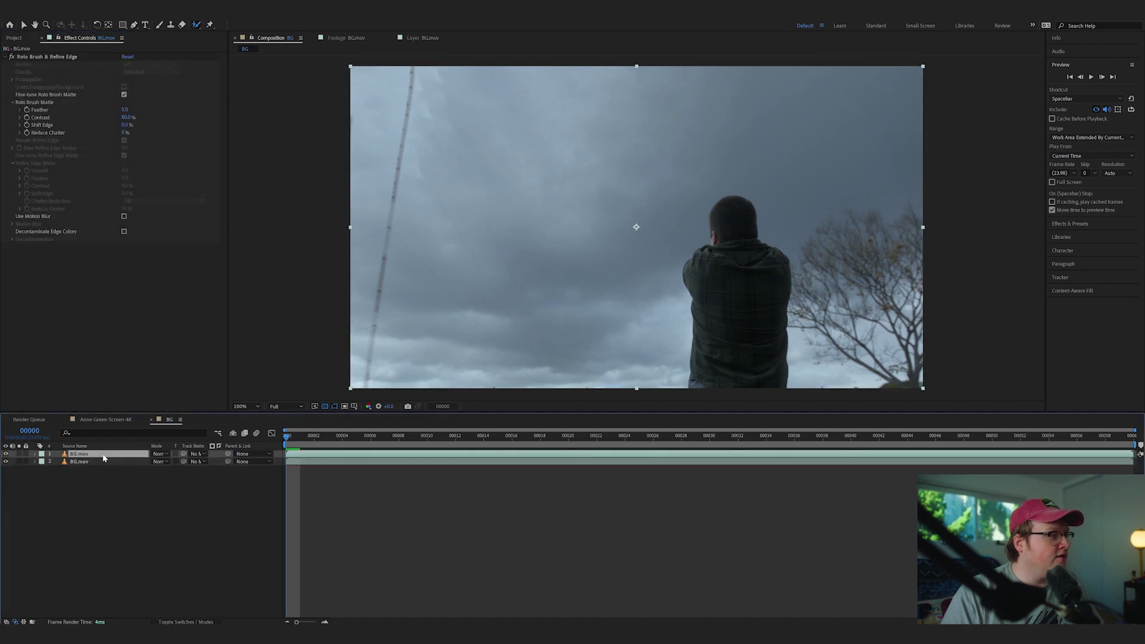
pyautogui.click(97, 462)
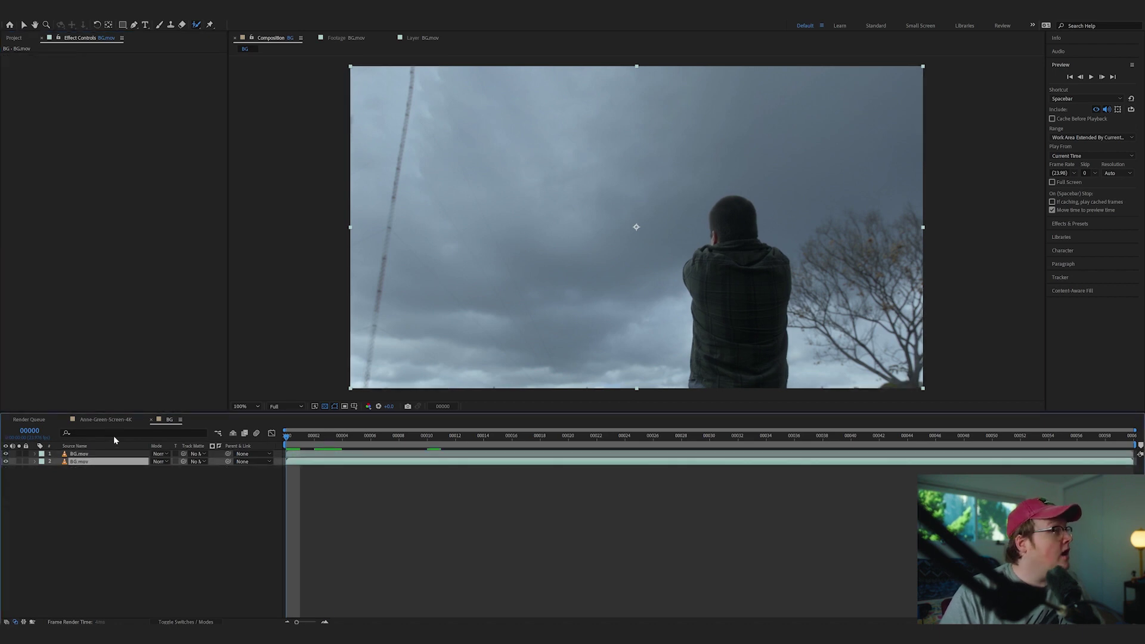
# Step: Review Woman Green Screen.mov and add it to the BG composition between the two BG.mov layers
pyautogui.click(14, 37)
pyautogui.doubleClick(48, 161)
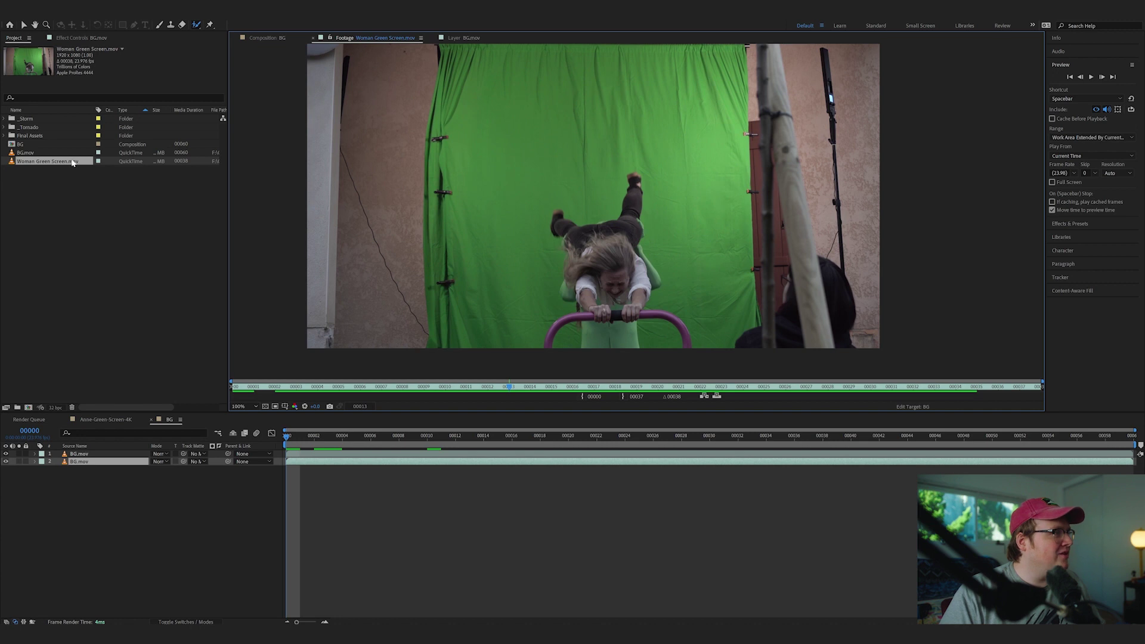
pyautogui.moveTo(72, 163); pyautogui.dragTo(145, 332)
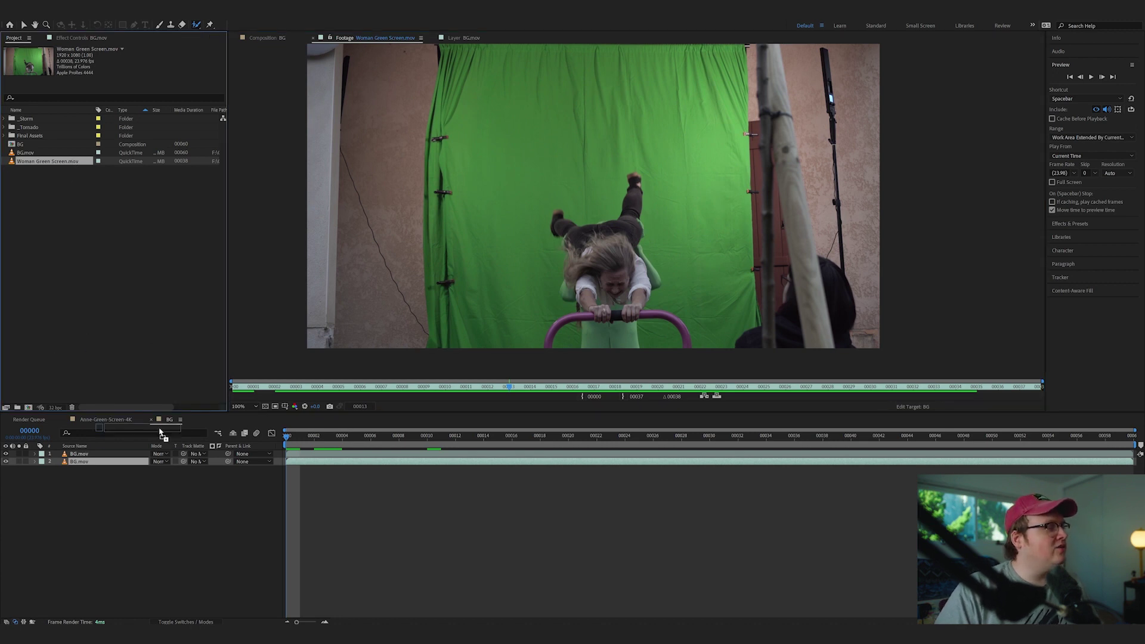
pyautogui.moveTo(159, 431); pyautogui.dragTo(157, 455)
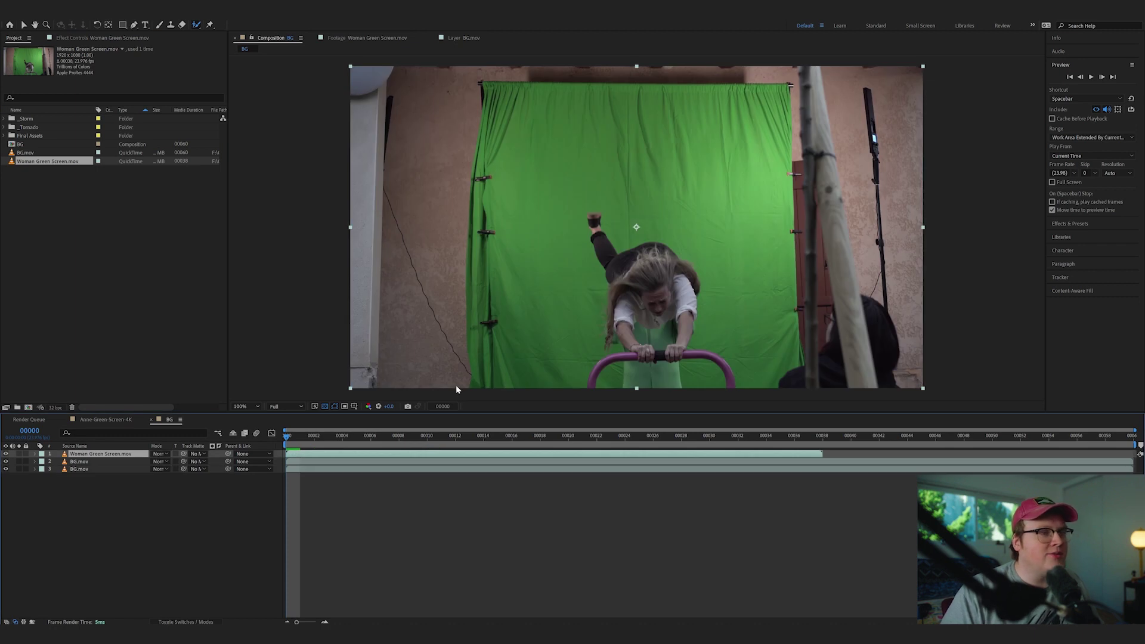
pyautogui.moveTo(116, 458); pyautogui.dragTo(117, 466)
# Step: Reposition, scale down and rotate the Woman Green Screen.mov layer counterclockwise so that the woman's arms reach behind the man
pyautogui.moveTo(683, 254); pyautogui.dragTo(678, 245)
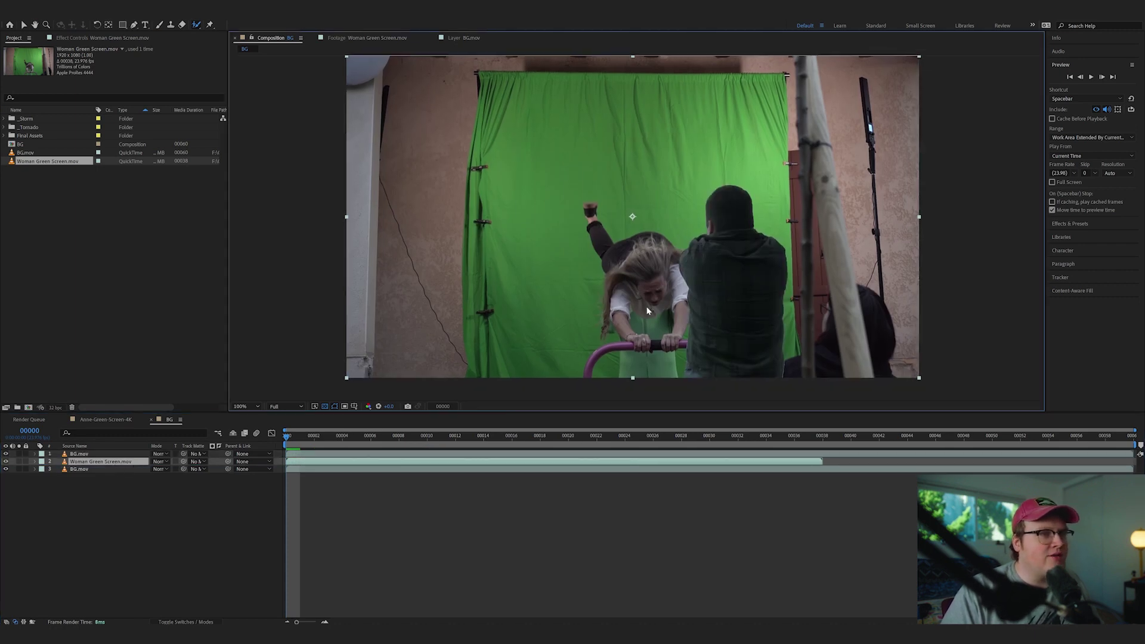
pyautogui.moveTo(665, 294); pyautogui.dragTo(646, 263)
pyautogui.click(648, 278)
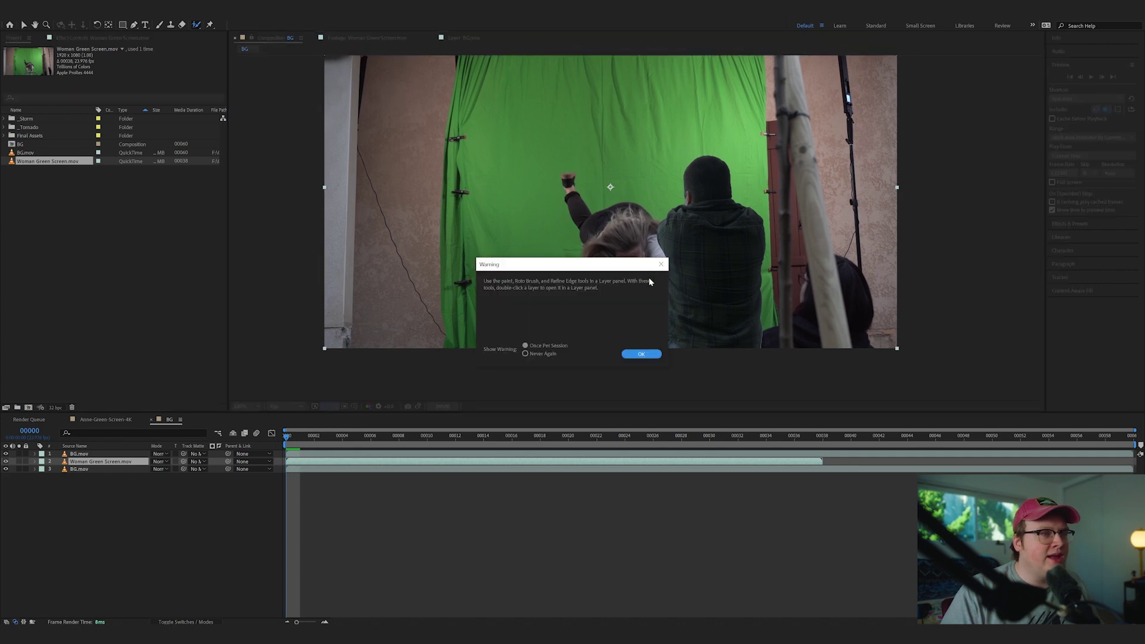
pyautogui.click(641, 354)
pyautogui.click(25, 25)
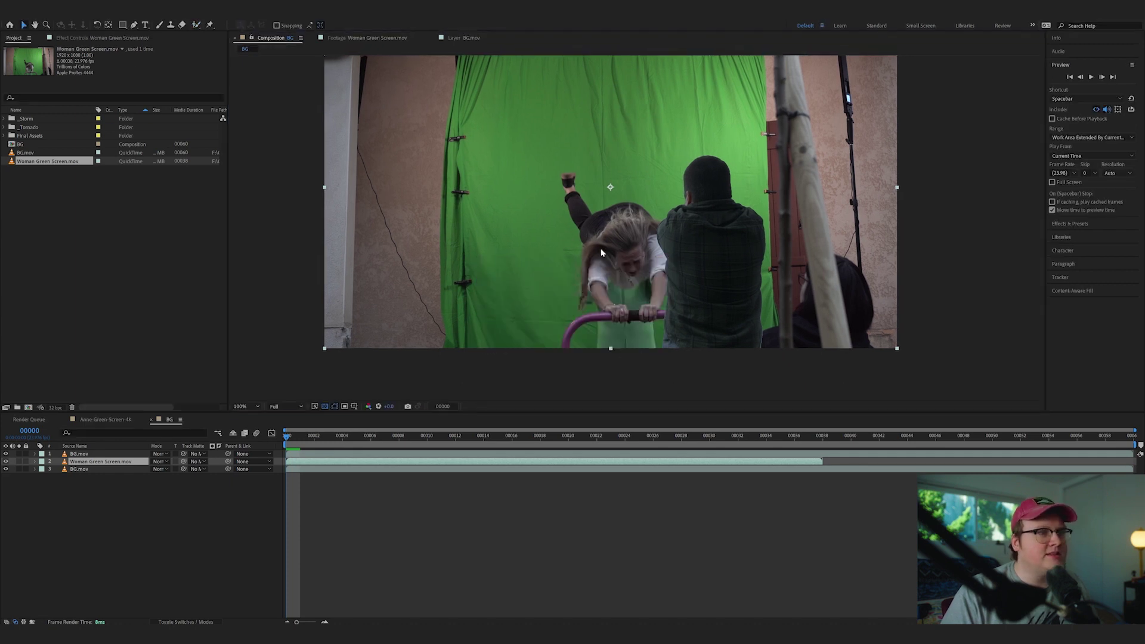
pyautogui.moveTo(600, 251); pyautogui.dragTo(614, 220)
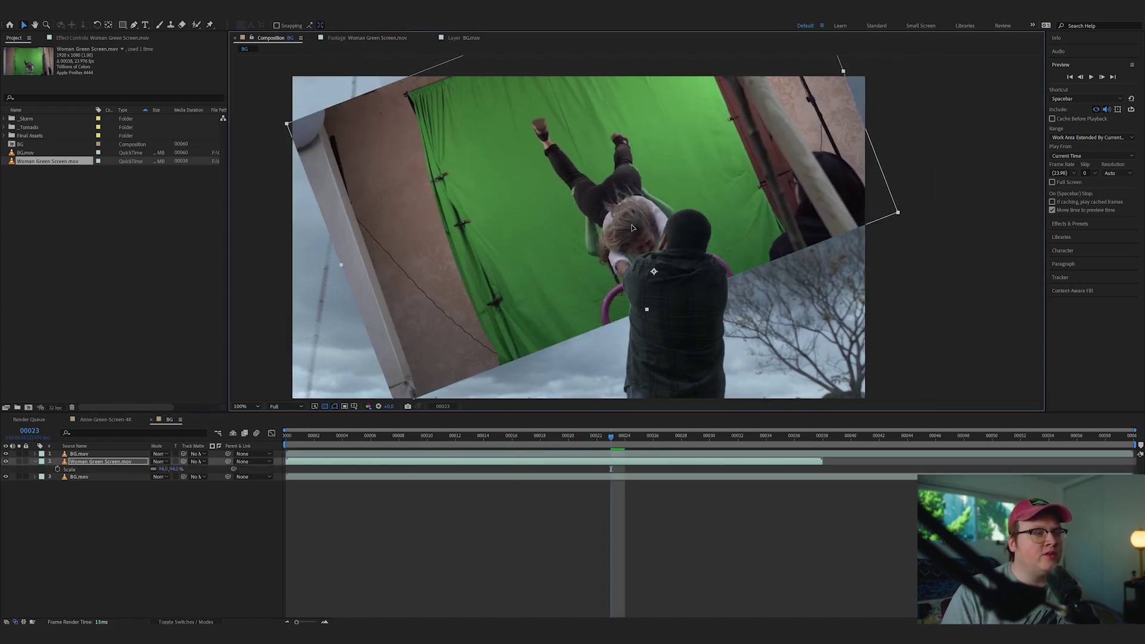
pyautogui.moveTo(632, 228); pyautogui.dragTo(629, 223)
# Step: Play back the composite from the first frame and trim the composition to the 38-frame length of the woman clip
pyautogui.press('Home')
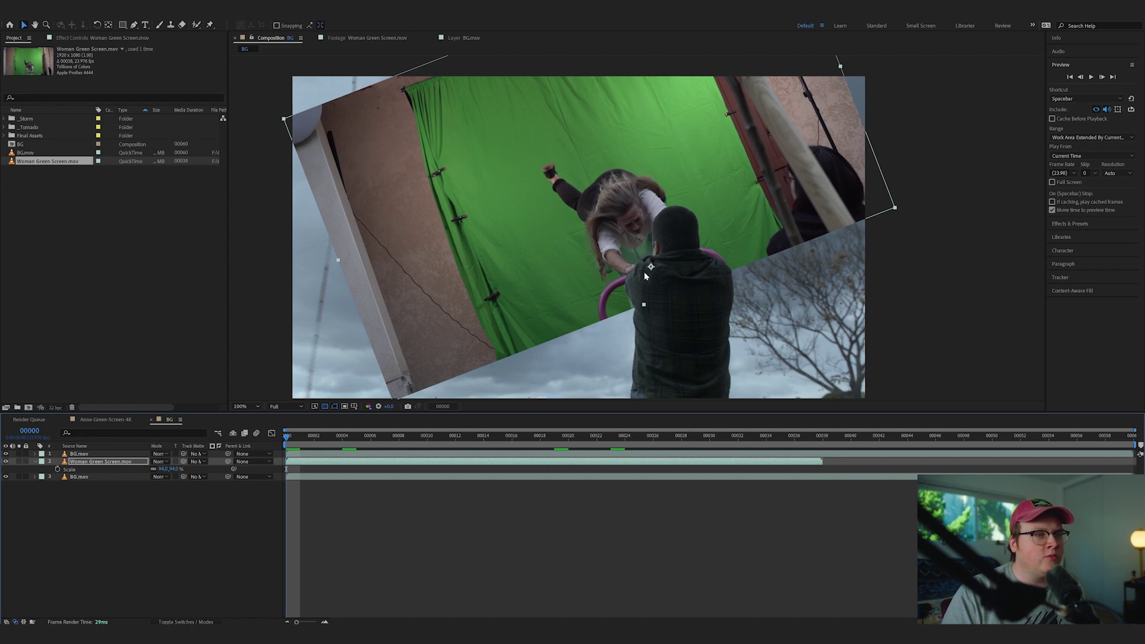
pyautogui.press('space')
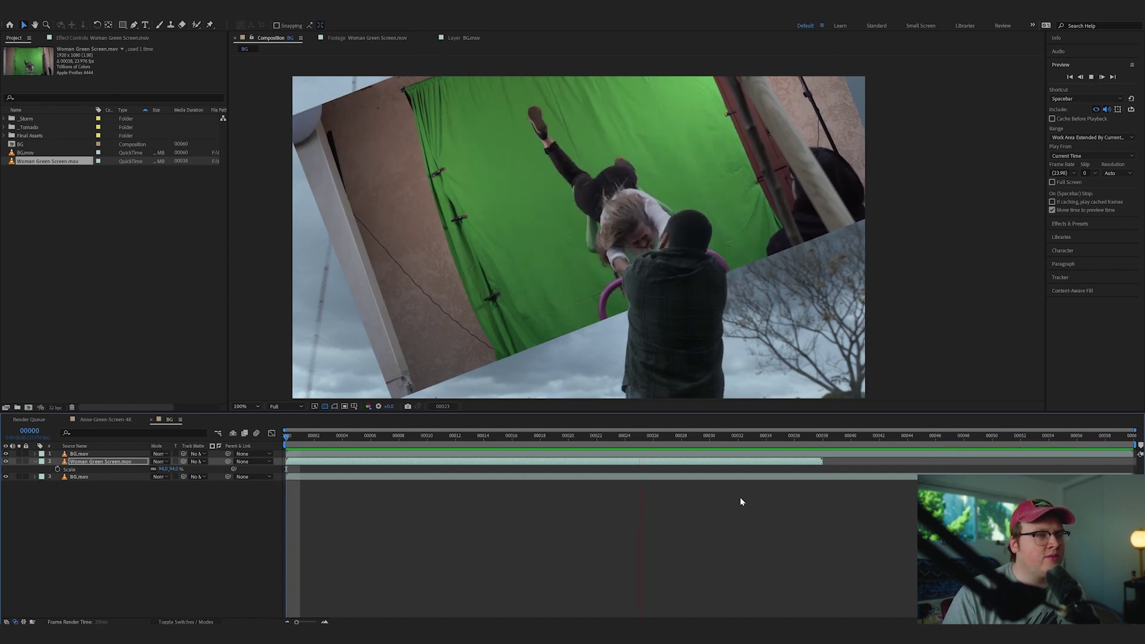
pyautogui.press('space')
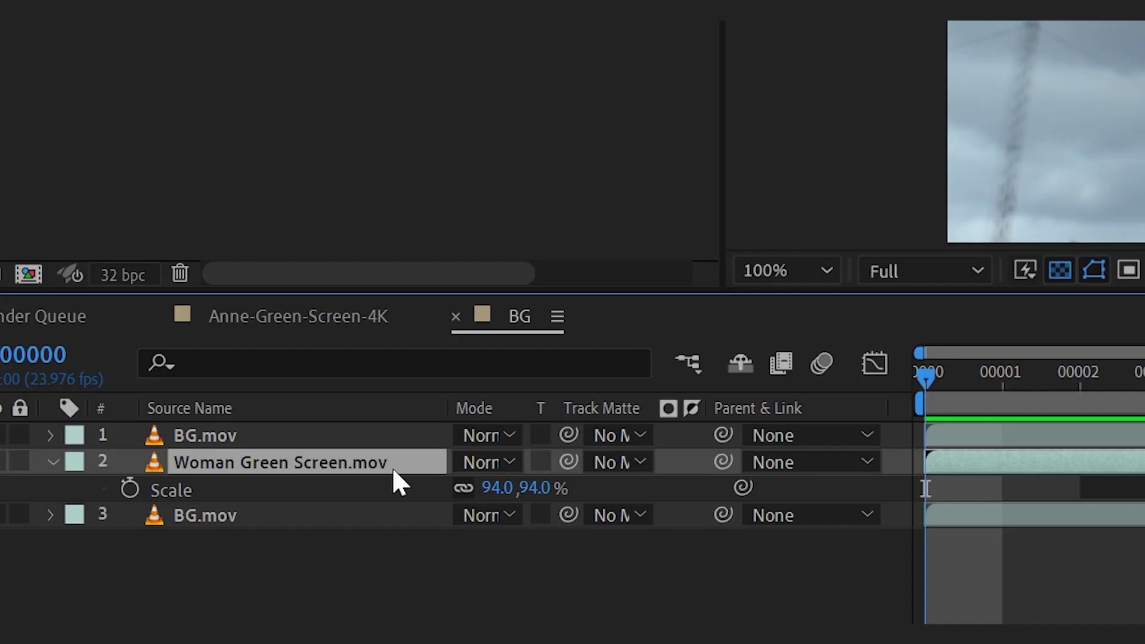
# Step: Pre-compose the Woman Green Screen.mov layer, and open the nested composition to scrub through the woman's movement
pyautogui.rightClick(133, 462)
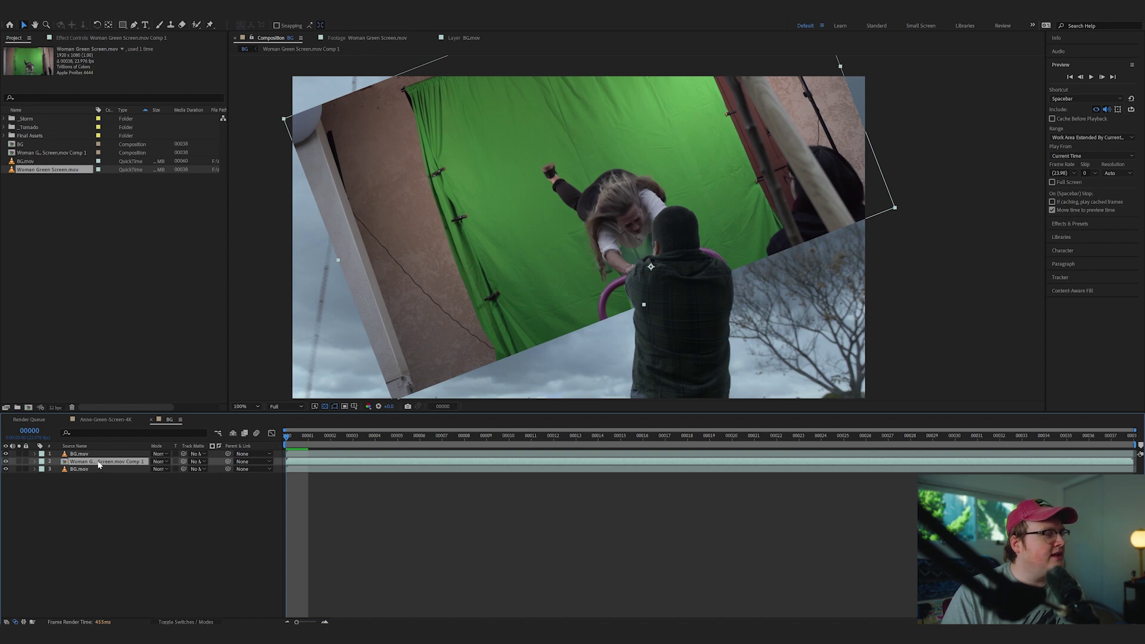
pyautogui.doubleClick(98, 462)
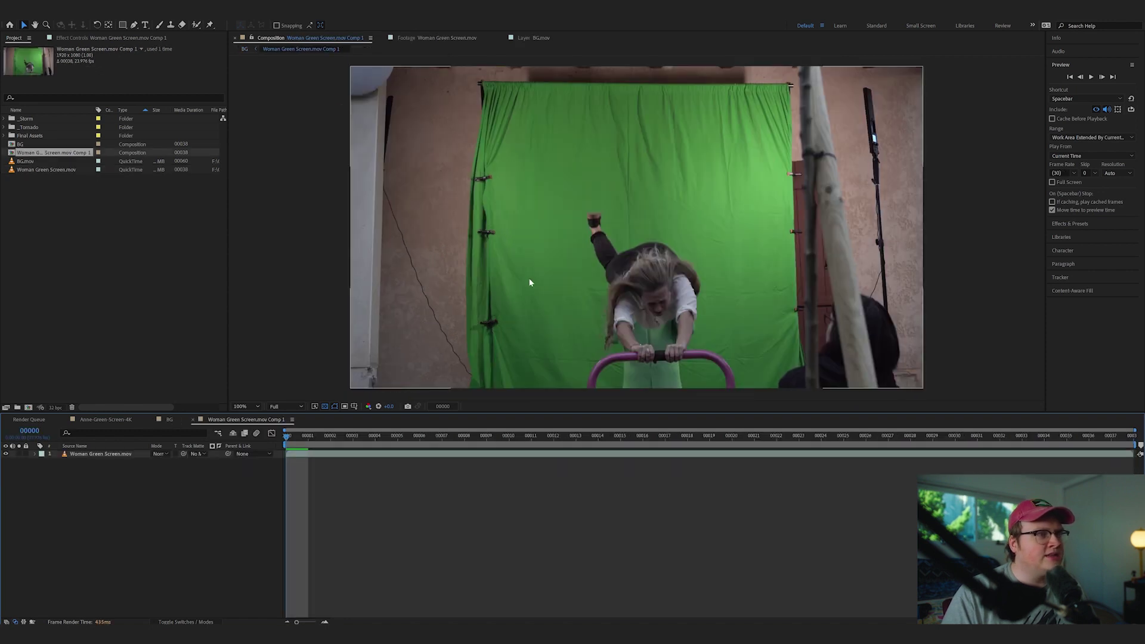
pyautogui.moveTo(340, 438); pyautogui.dragTo(842, 454)
pyautogui.press('space')
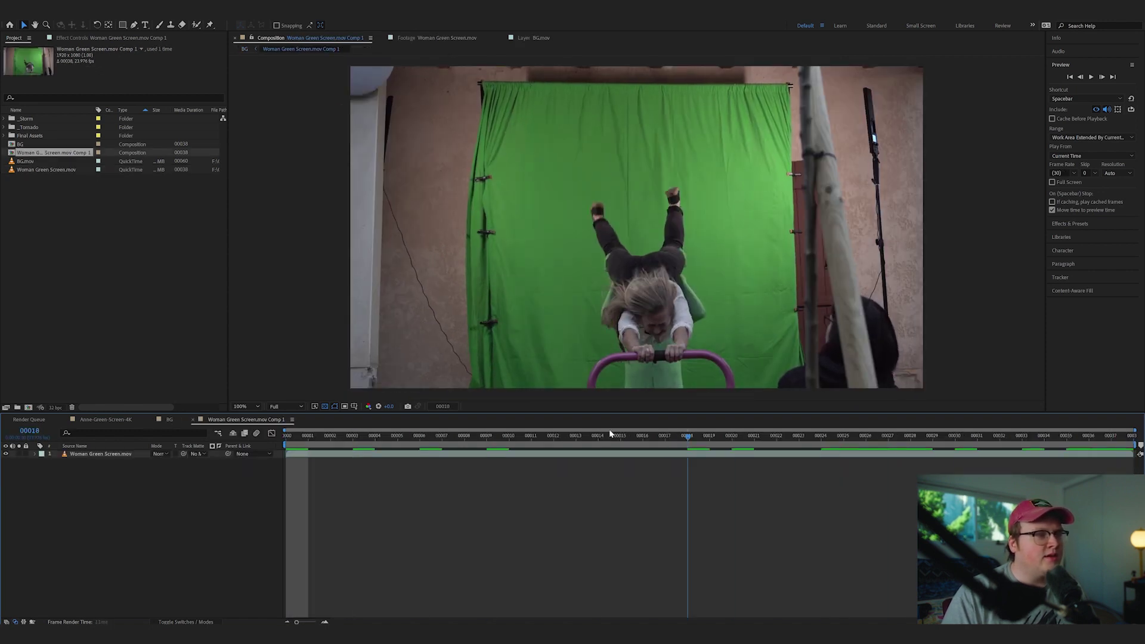
# Step: Apply the Keylight (1.2) effect to the Woman Green Screen.mov layer and sample the green backdrop as the Screen Colour
pyautogui.scroll(1, 664, 306)
pyautogui.moveTo(641, 245); pyautogui.dragTo(560, 145)
pyautogui.hotkey('ctrl', 'space')
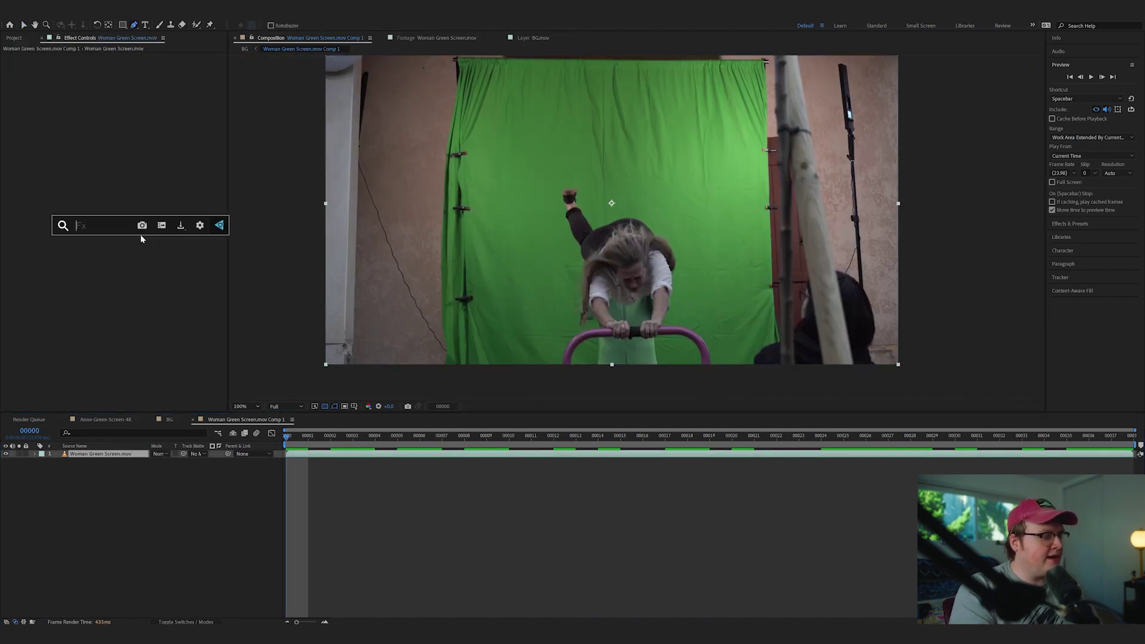
pyautogui.write('key')
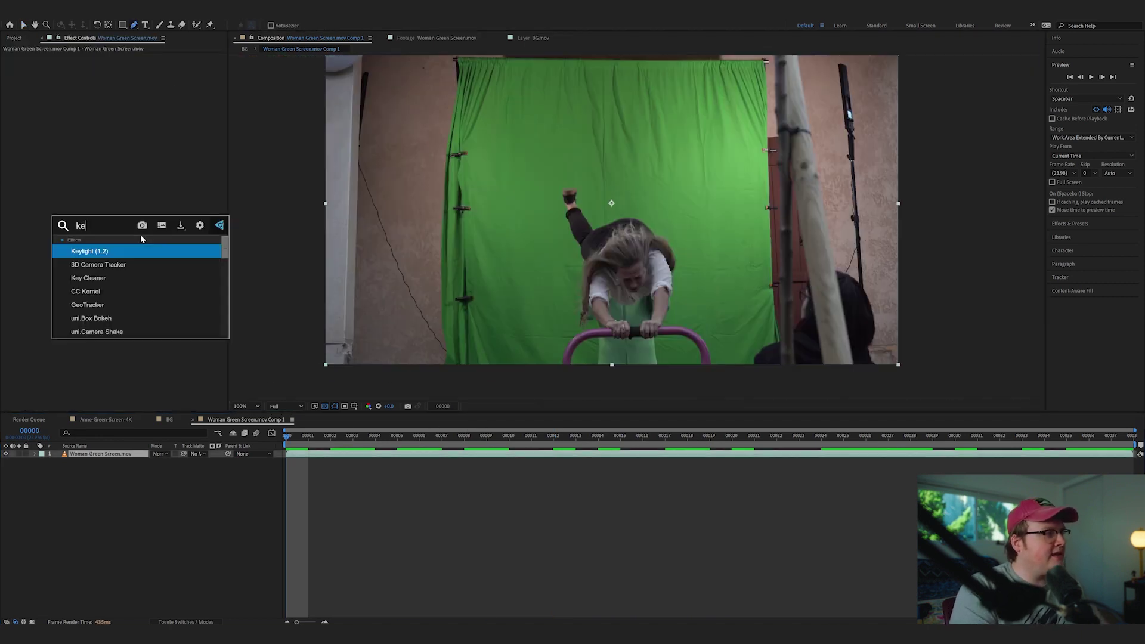
pyautogui.press('Return')
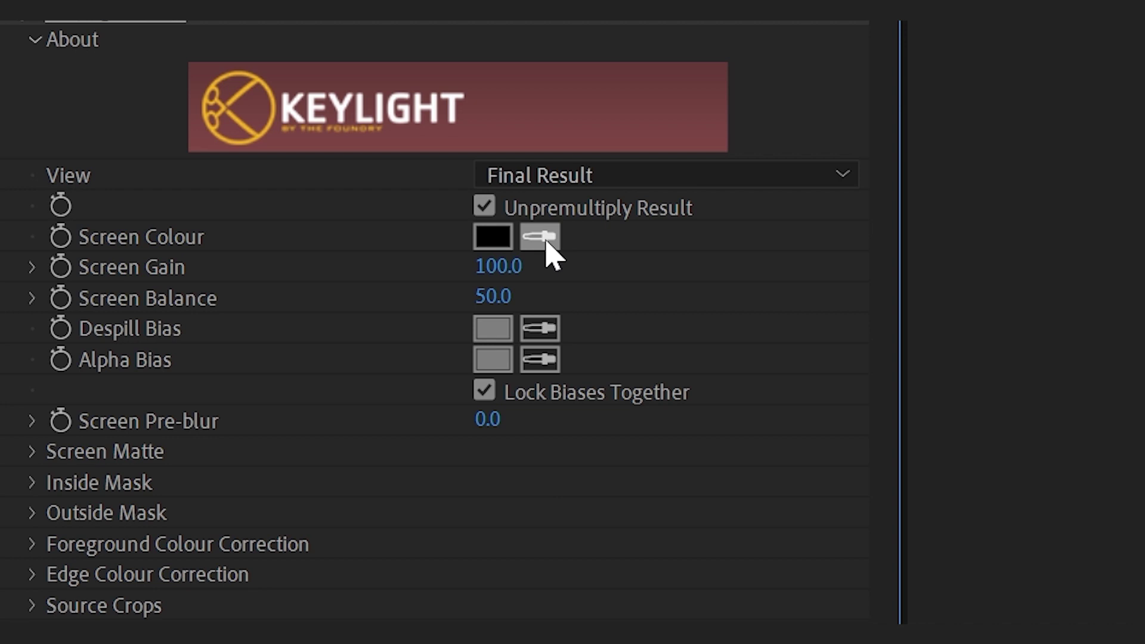
pyautogui.click(545, 240)
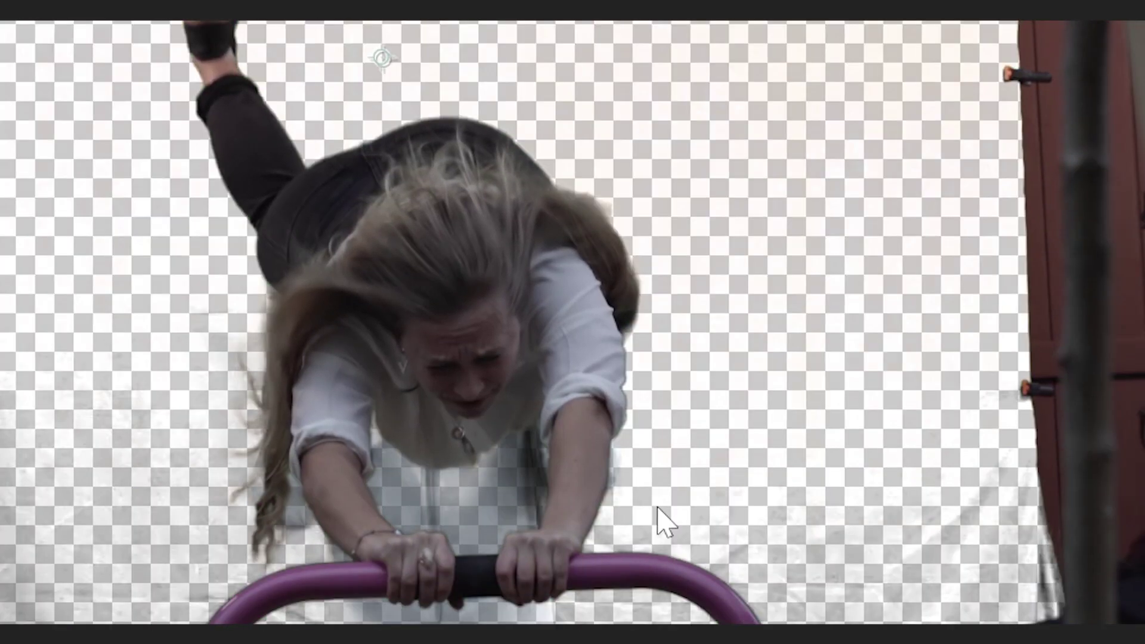
# Step: Review the keyed woman up close, go to frame 15, and set Keylight's View to Screen Matte
pyautogui.scroll(2, 672, 241)
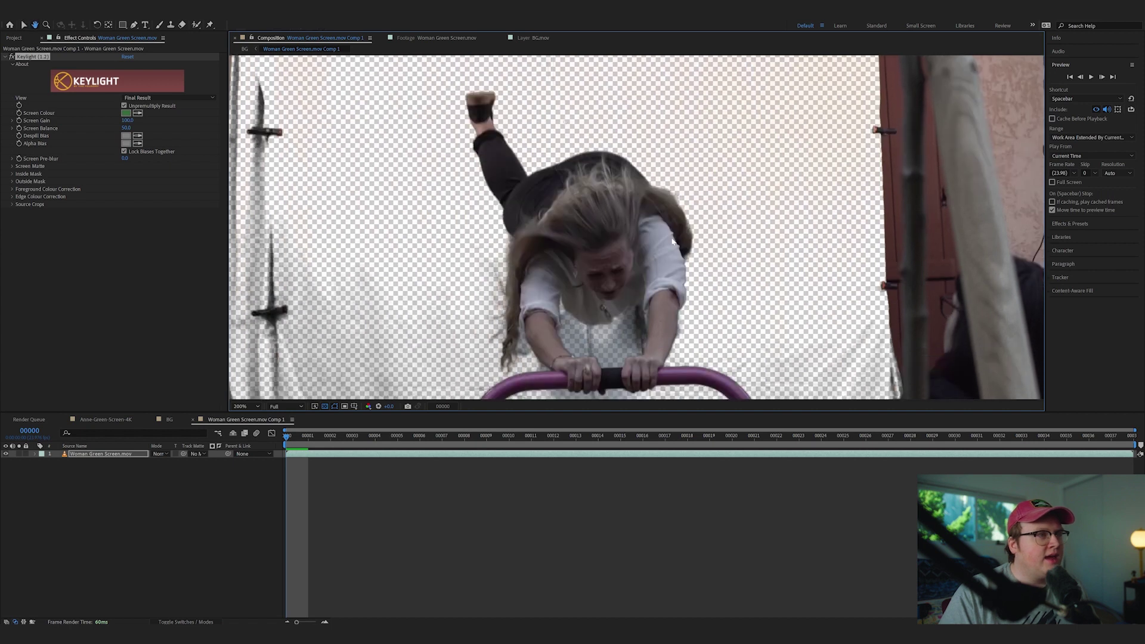
pyautogui.scroll(-2, 673, 240)
pyautogui.press('v')
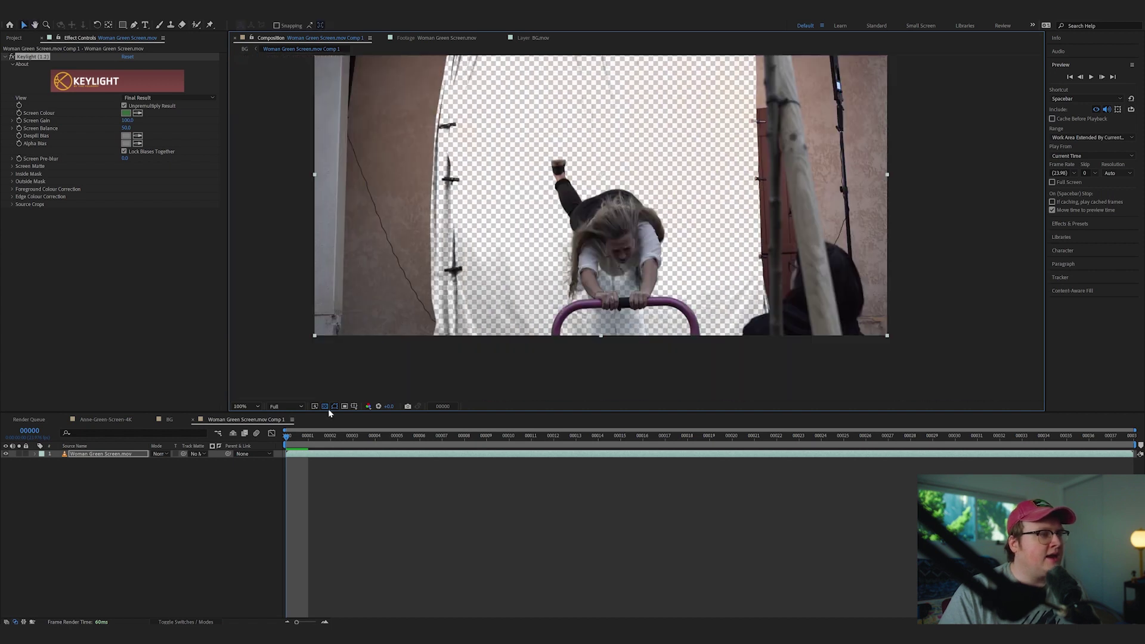
pyautogui.press('space')
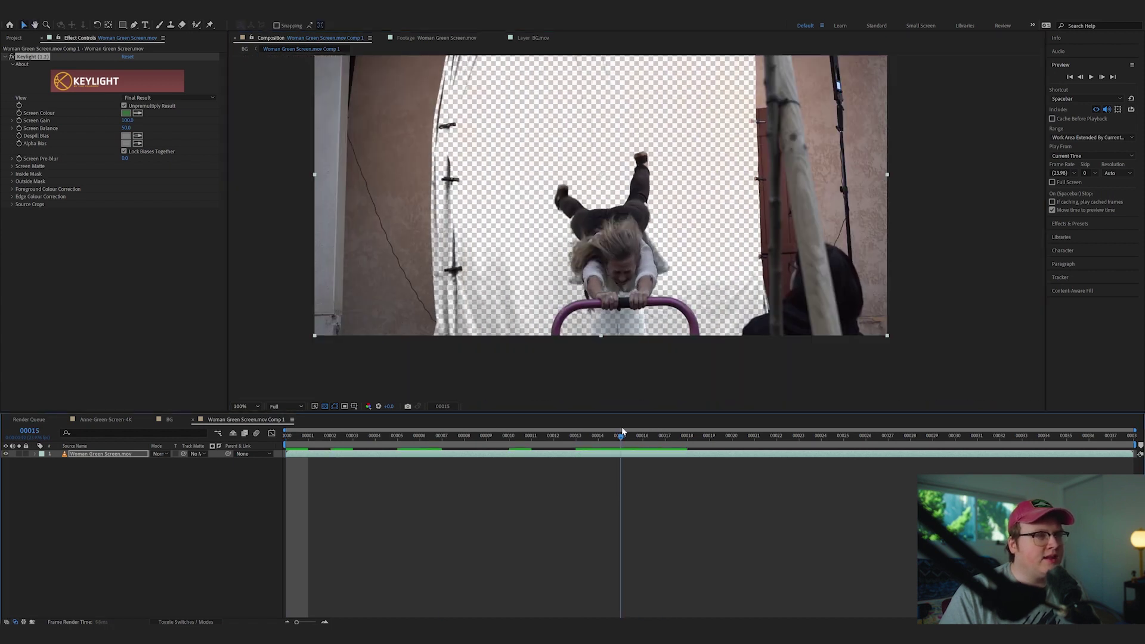
pyautogui.click(153, 99)
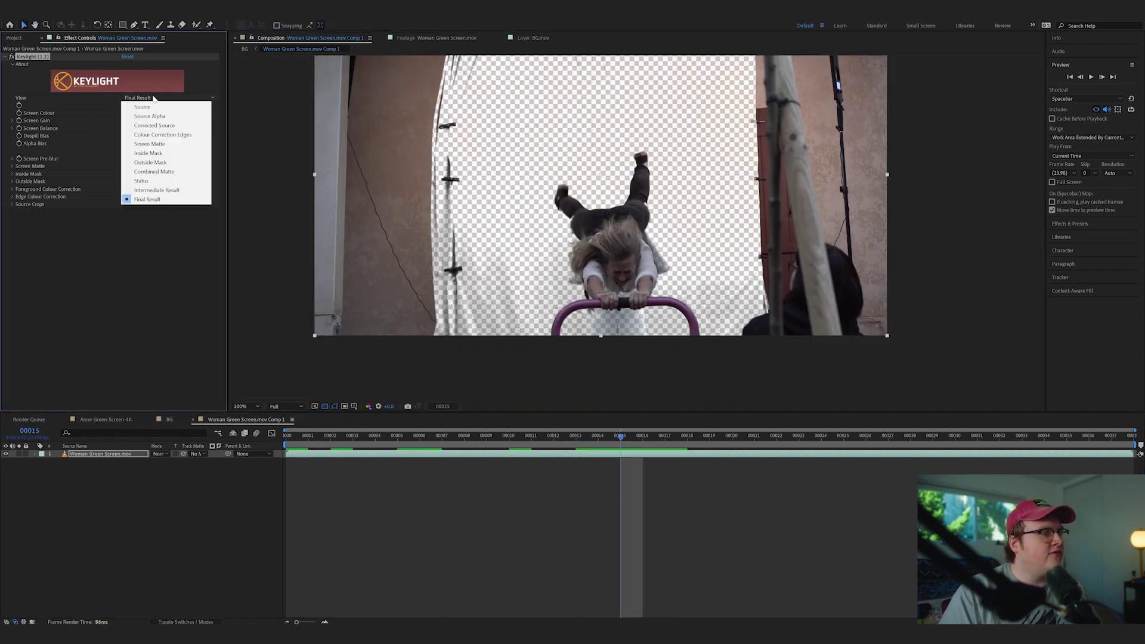
pyautogui.click(192, 276)
pyautogui.click(174, 99)
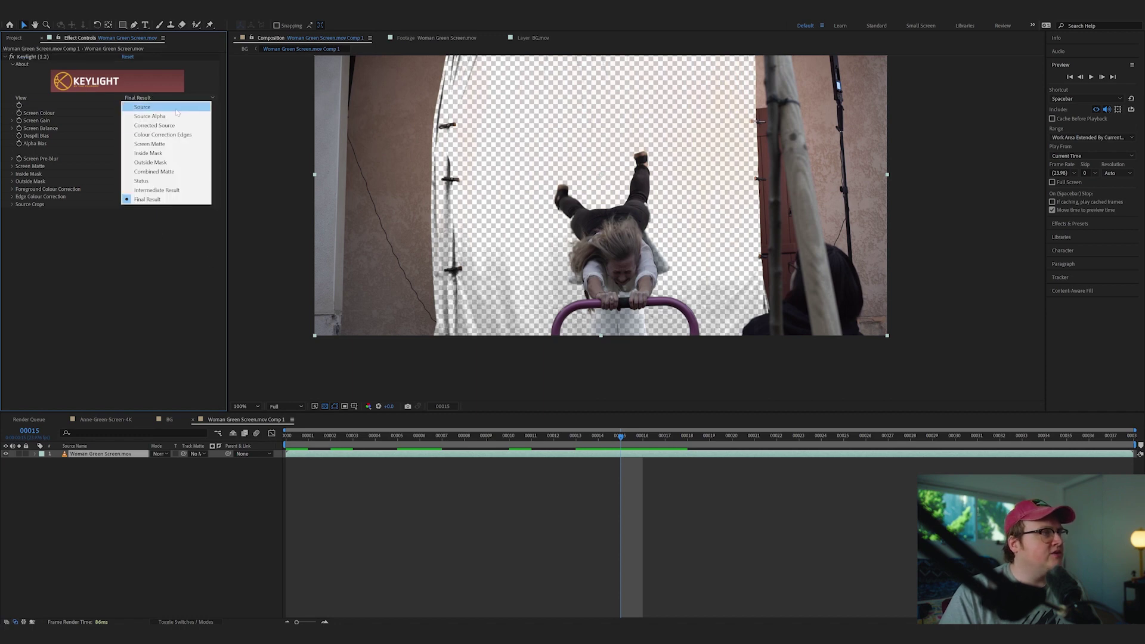
pyautogui.click(178, 143)
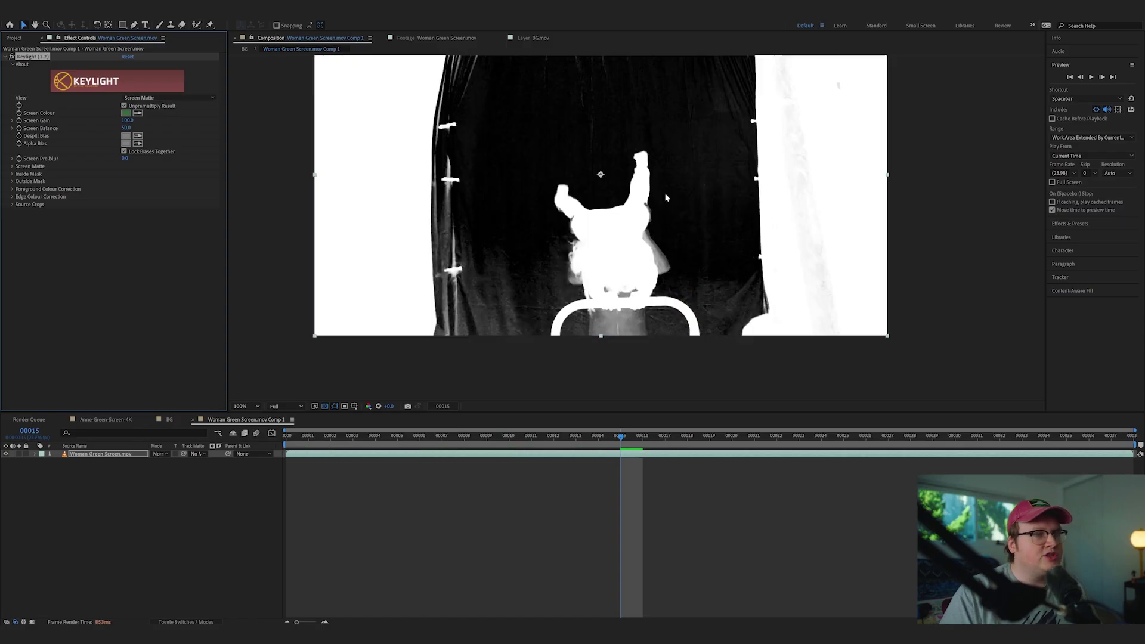
pyautogui.moveTo(697, 166); pyautogui.dragTo(668, 213)
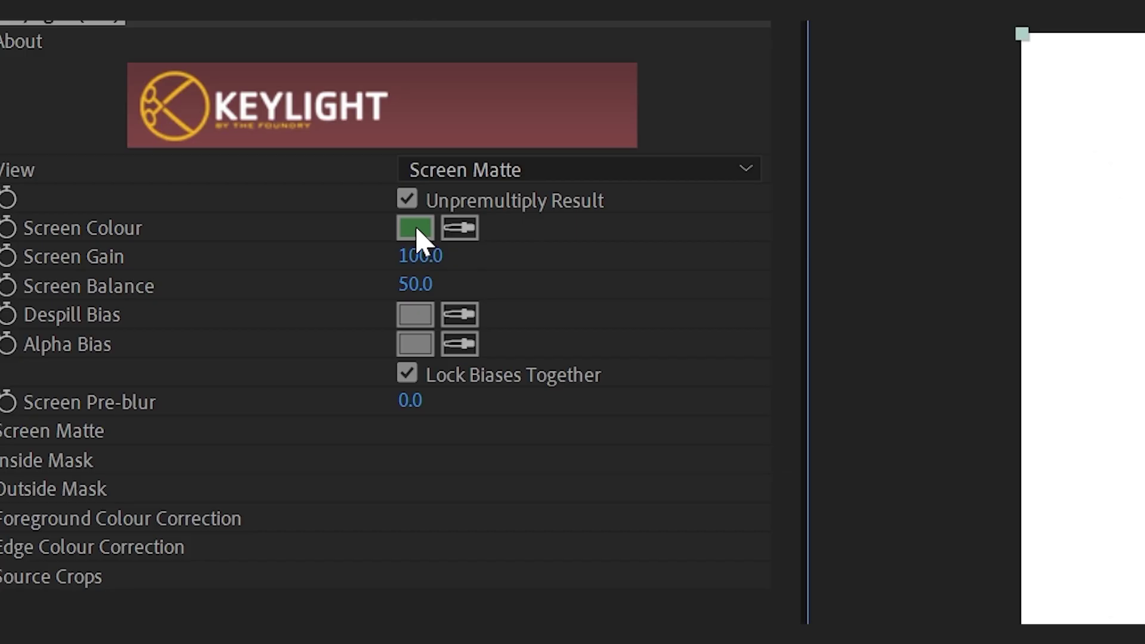
# Step: Change Keylight's Screen Colour to the dull, desaturated green 485549 for a solid black backdrop in the matte
pyautogui.click(415, 229)
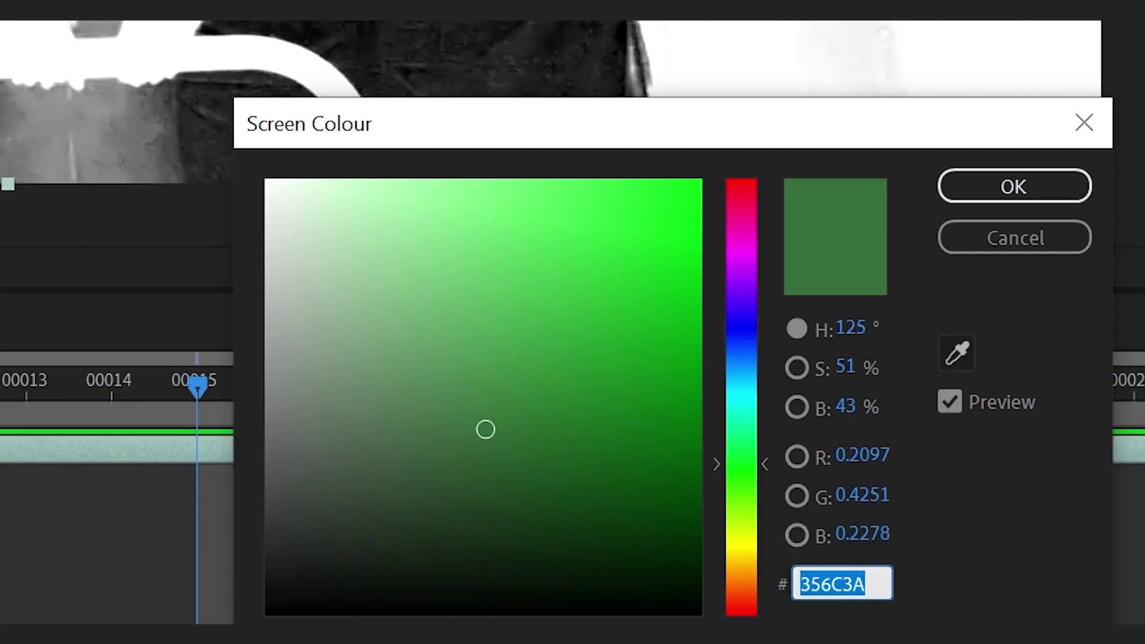
pyautogui.moveTo(482, 426); pyautogui.dragTo(374, 455)
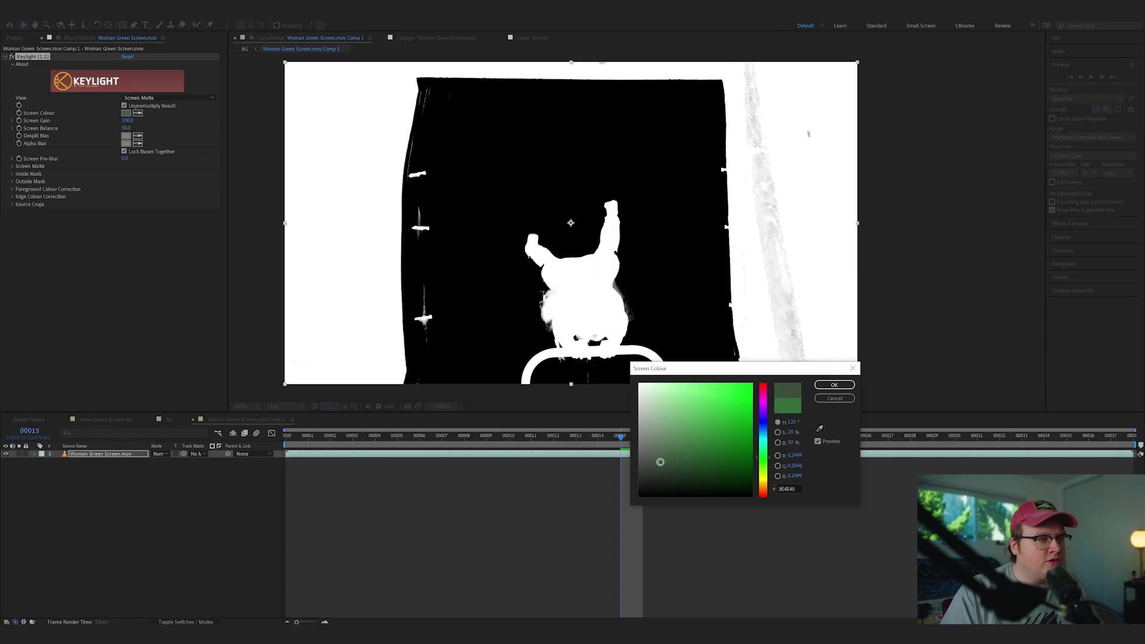
pyautogui.moveTo(660, 461); pyautogui.dragTo(658, 458)
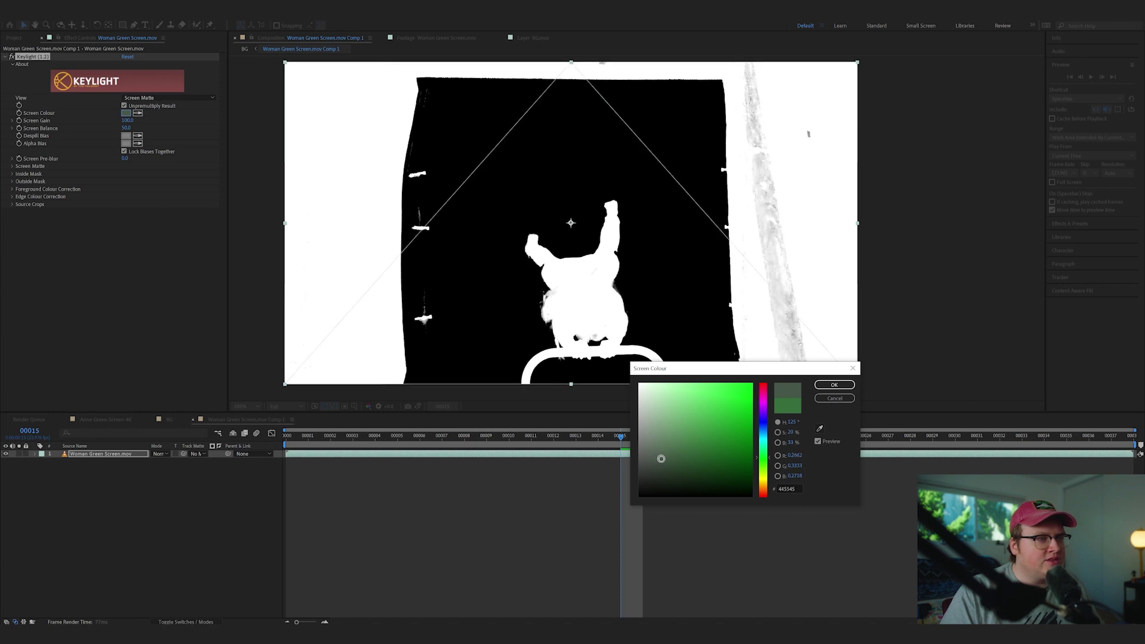
pyautogui.moveTo(658, 458); pyautogui.dragTo(656, 459)
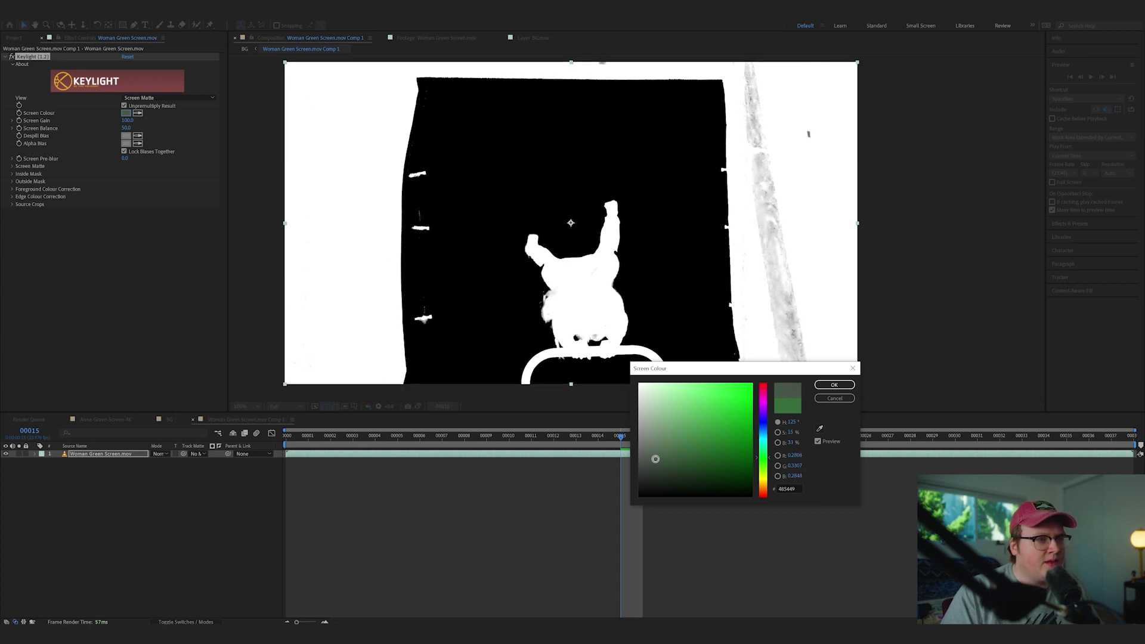
pyautogui.click(835, 385)
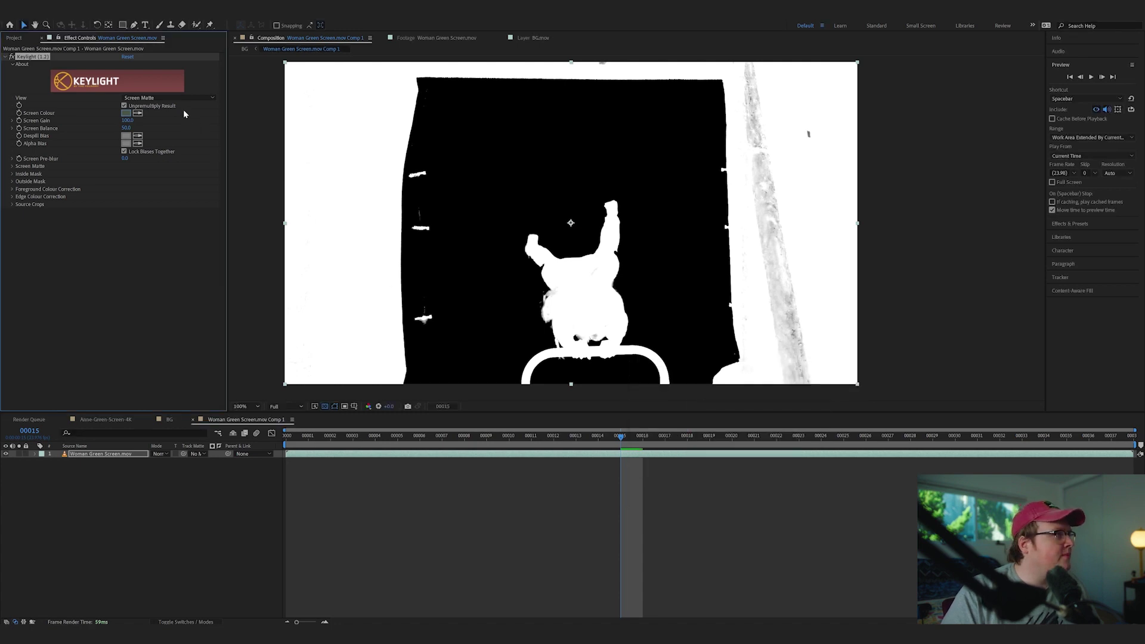
# Step: Set Keylight's Clip Black to 5 and Clip White to 81, and change the View to Intermediate Result with Unpremultiply Result on
pyautogui.moveTo(355, 297); pyautogui.dragTo(354, 279)
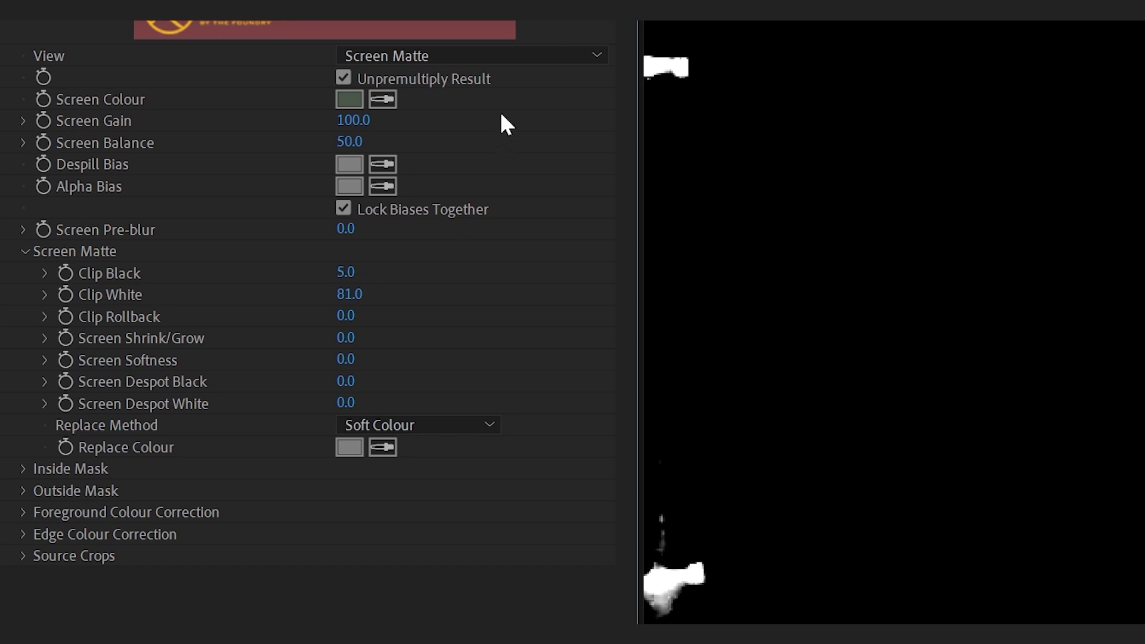
pyautogui.click(507, 55)
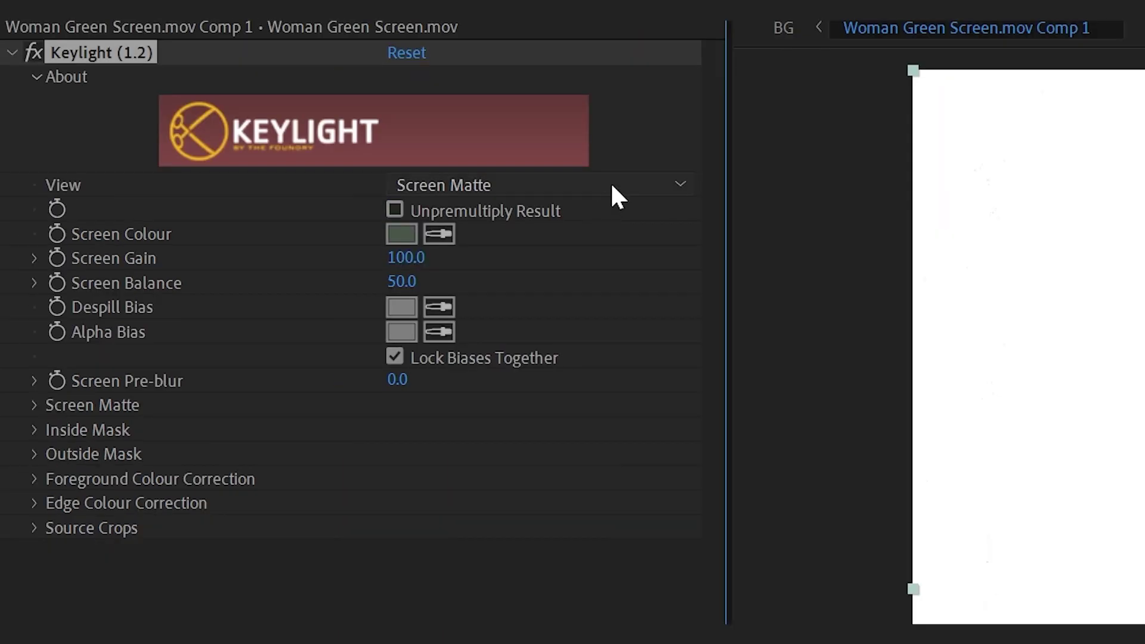
pyautogui.click(544, 209)
pyautogui.click(575, 185)
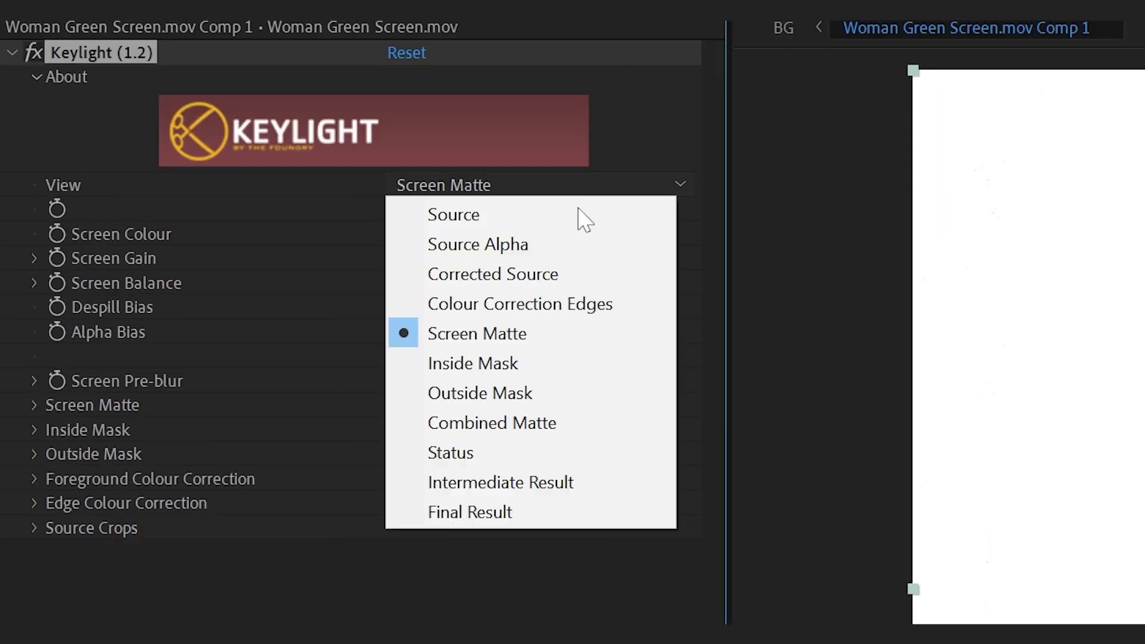
pyautogui.click(554, 486)
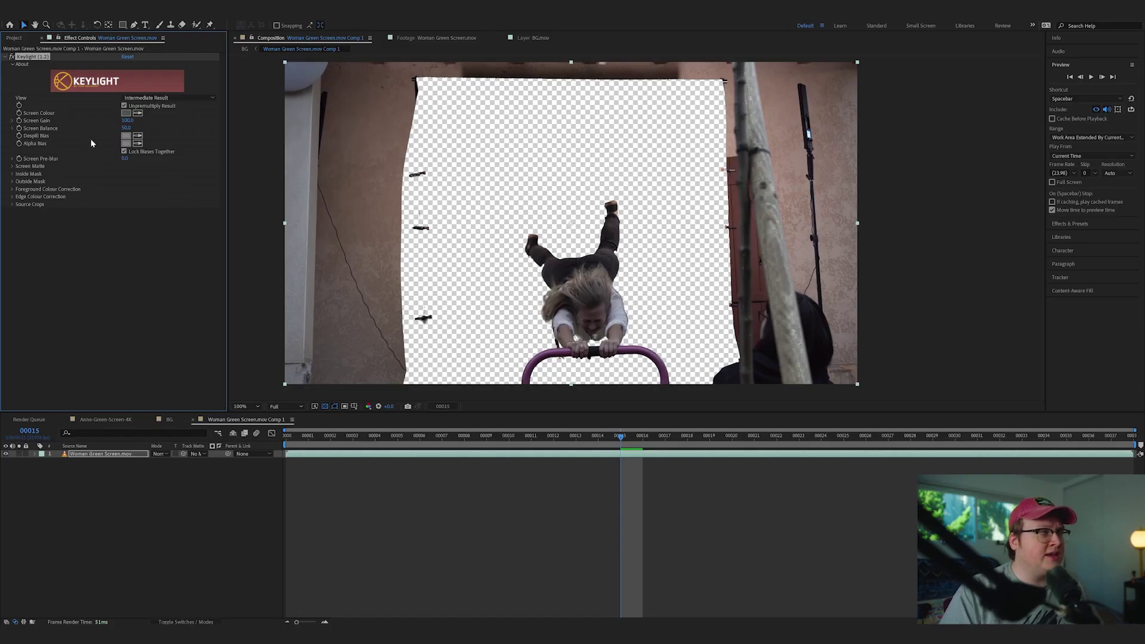
# Step: Expand Keylight's Screen Matte settings and examine the keyed edges around the woman up close
pyautogui.click(12, 167)
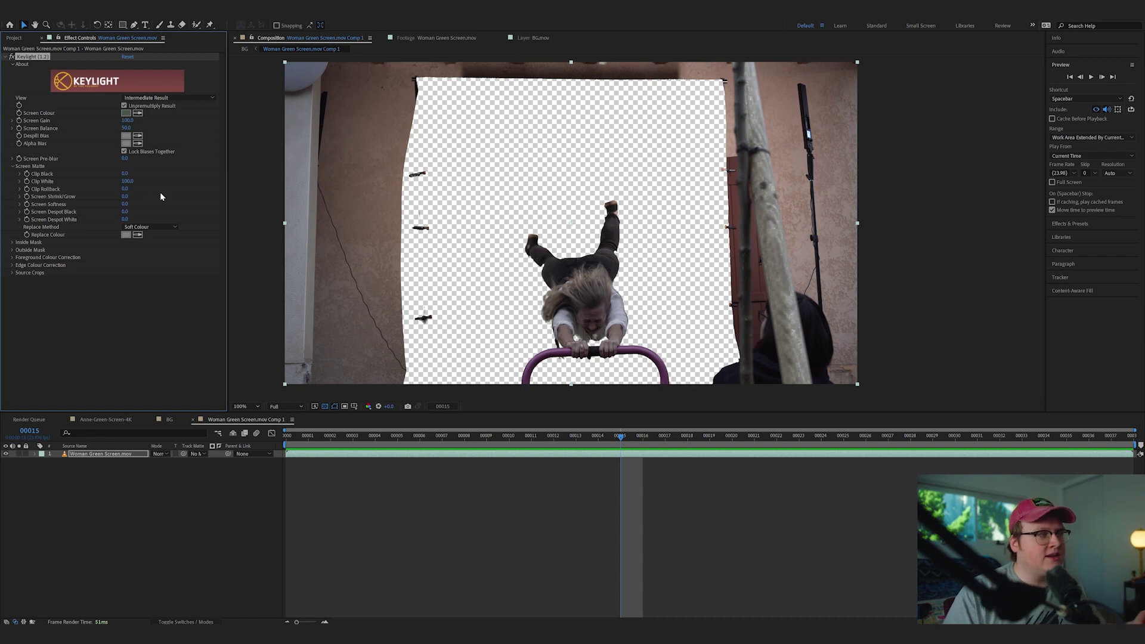
pyautogui.scroll(1, 673, 319)
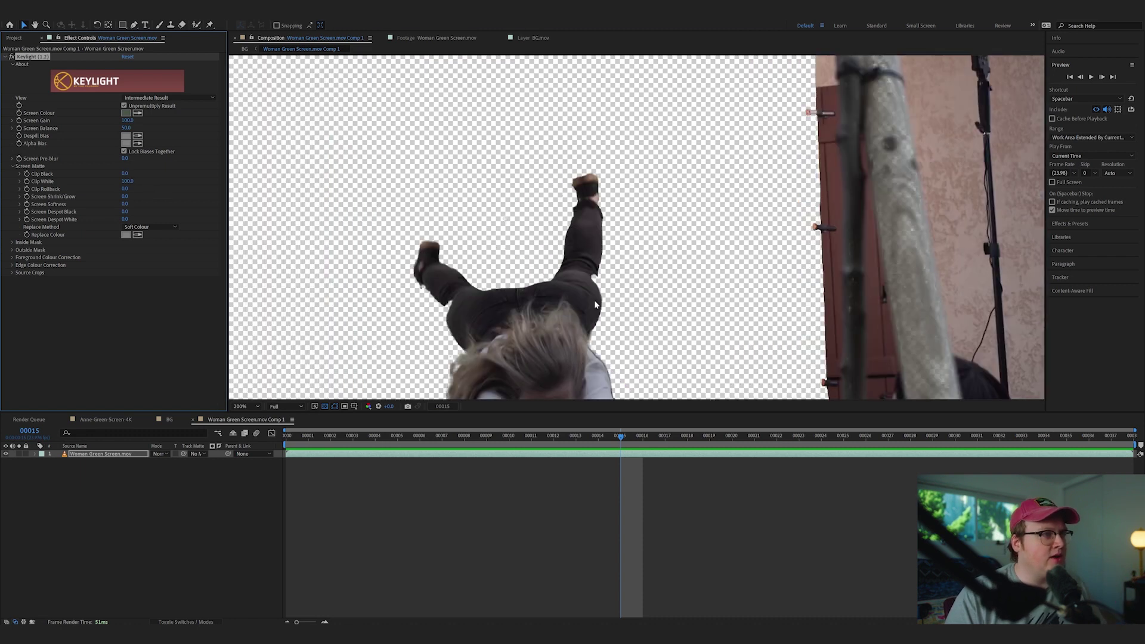
pyautogui.moveTo(596, 309); pyautogui.dragTo(614, 178)
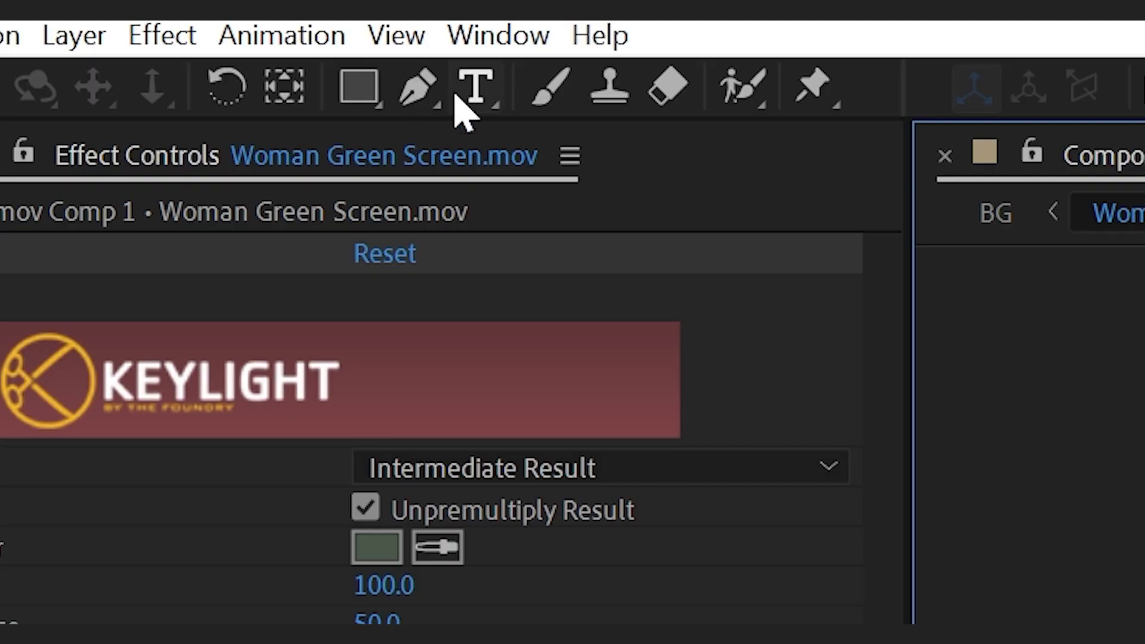
# Step: Draw a closed Pen mask loosely around the woman at frame 15, cutting tightly around her hands on the bar
pyautogui.click(134, 25)
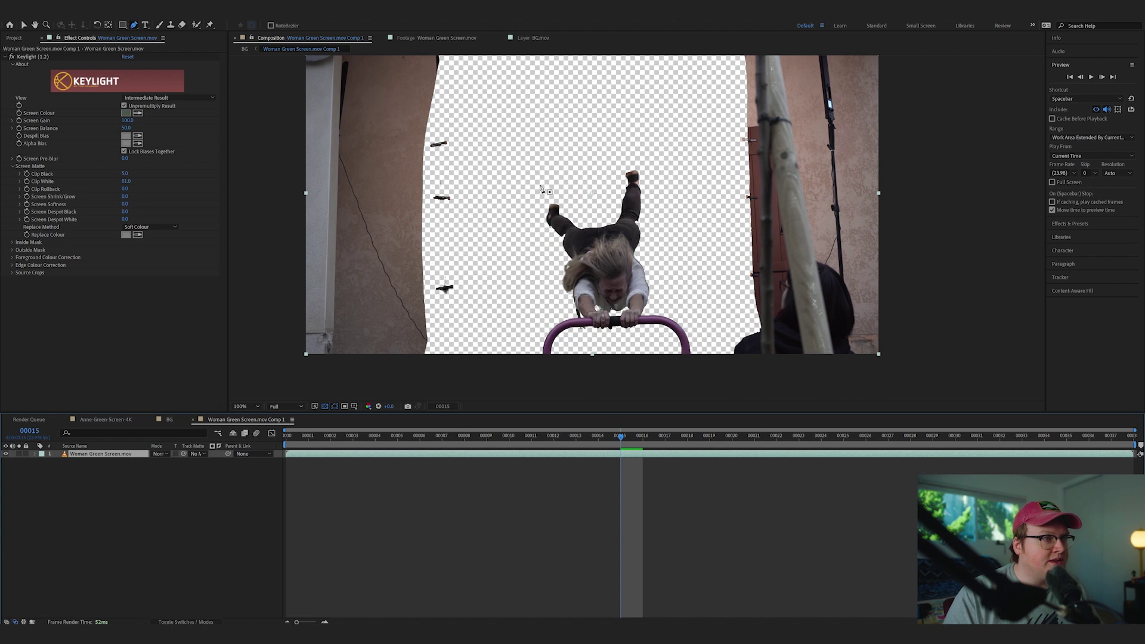
pyautogui.click(527, 204)
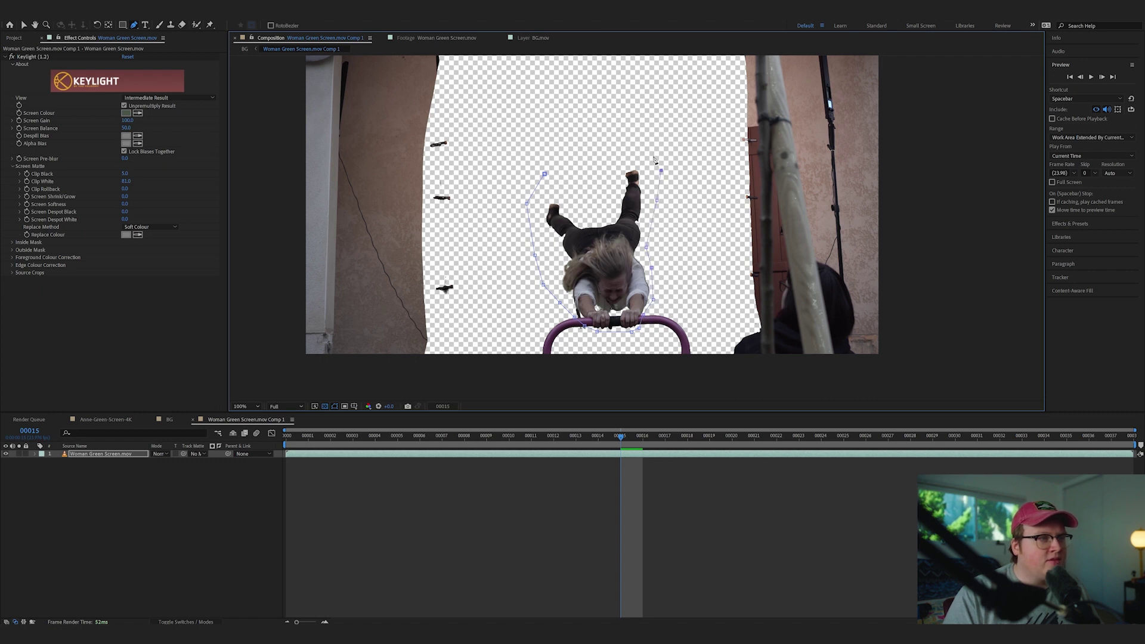
pyautogui.click(544, 175)
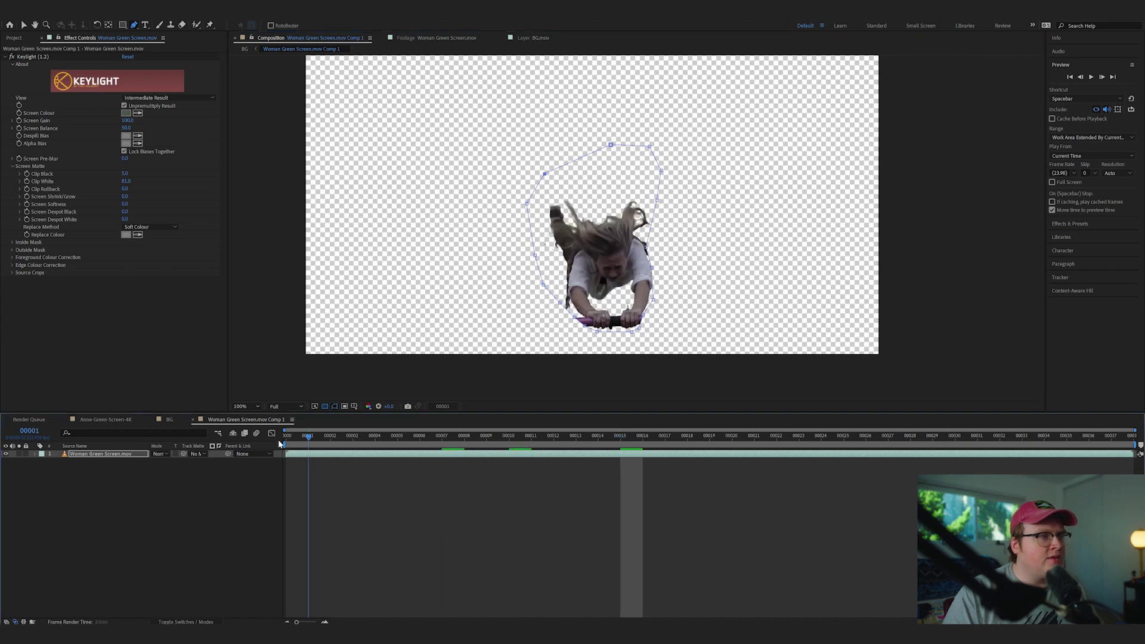
# Step: From the first frame onward, widen the mask around the woman's arms, hair and raised foot, checking it at frame 5 against black
pyautogui.press('Home')
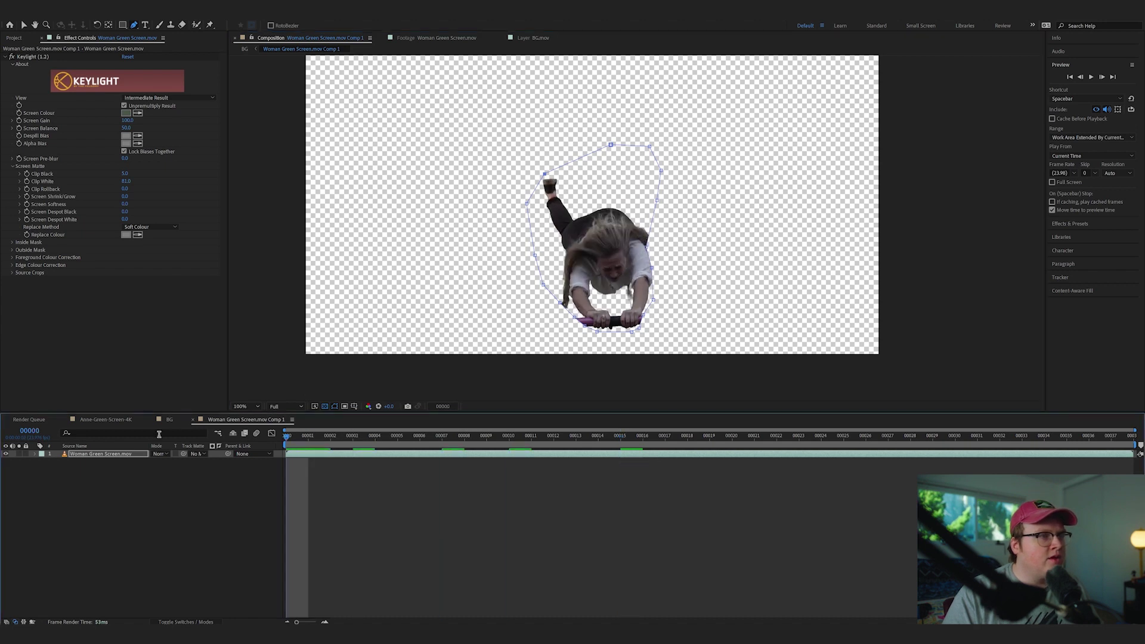
pyautogui.moveTo(649, 251); pyautogui.dragTo(675, 253)
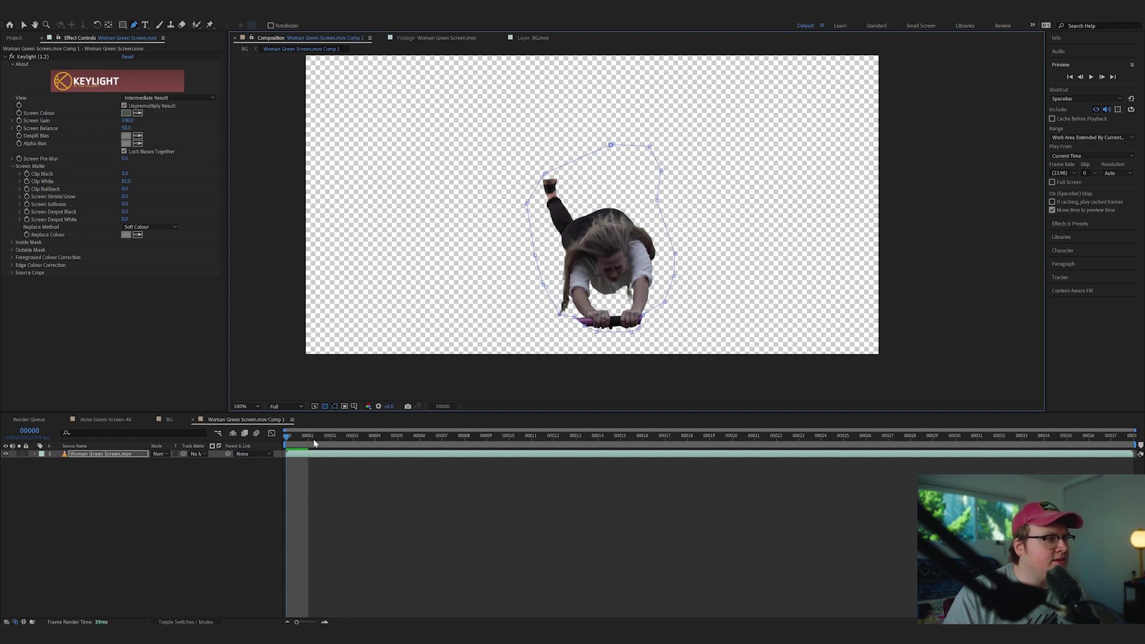
pyautogui.moveTo(315, 442); pyautogui.dragTo(399, 438)
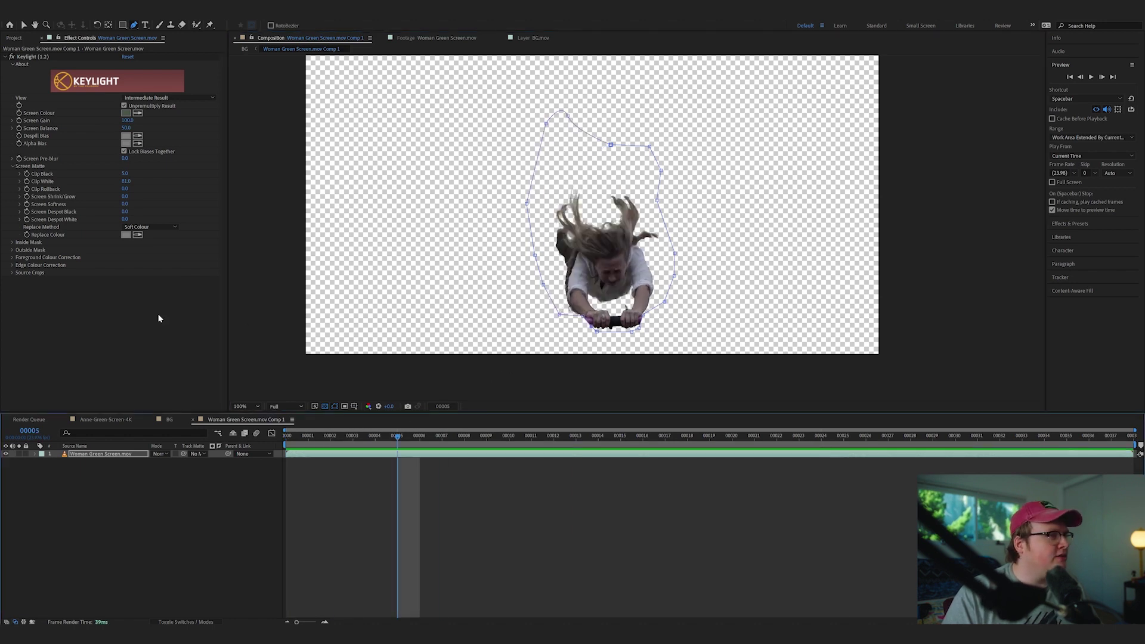
pyautogui.click(325, 406)
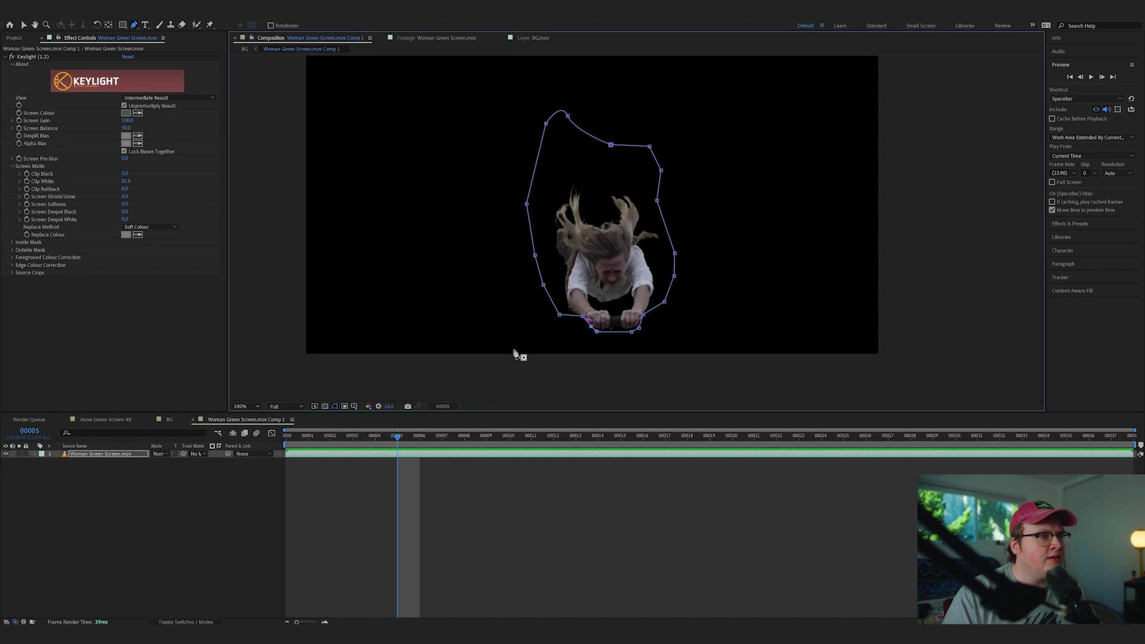
pyautogui.click(324, 406)
# Step: Apply the Key Cleaner effect to the woman layer and inspect the recovered hair detail
pyautogui.hotkey('ctrl', 'space')
pyautogui.write('ke')
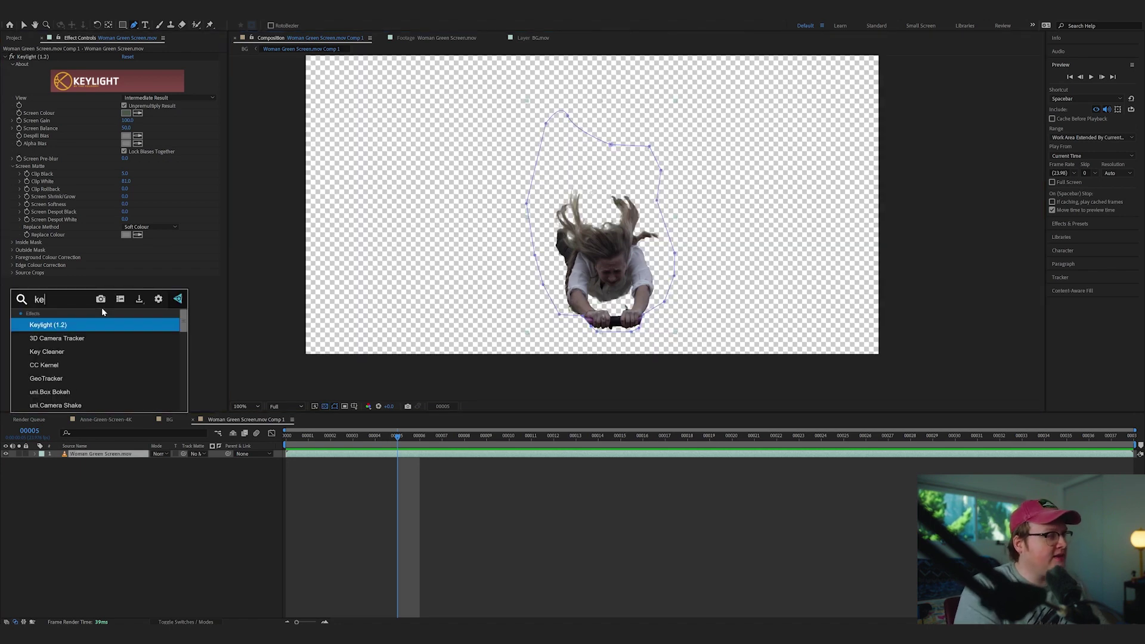
pyautogui.write('y')
pyautogui.click(84, 338)
pyautogui.scroll(2, 608, 225)
pyautogui.press('v')
pyautogui.moveTo(610, 260); pyautogui.dragTo(668, 283)
pyautogui.scroll(-2, 555, 258)
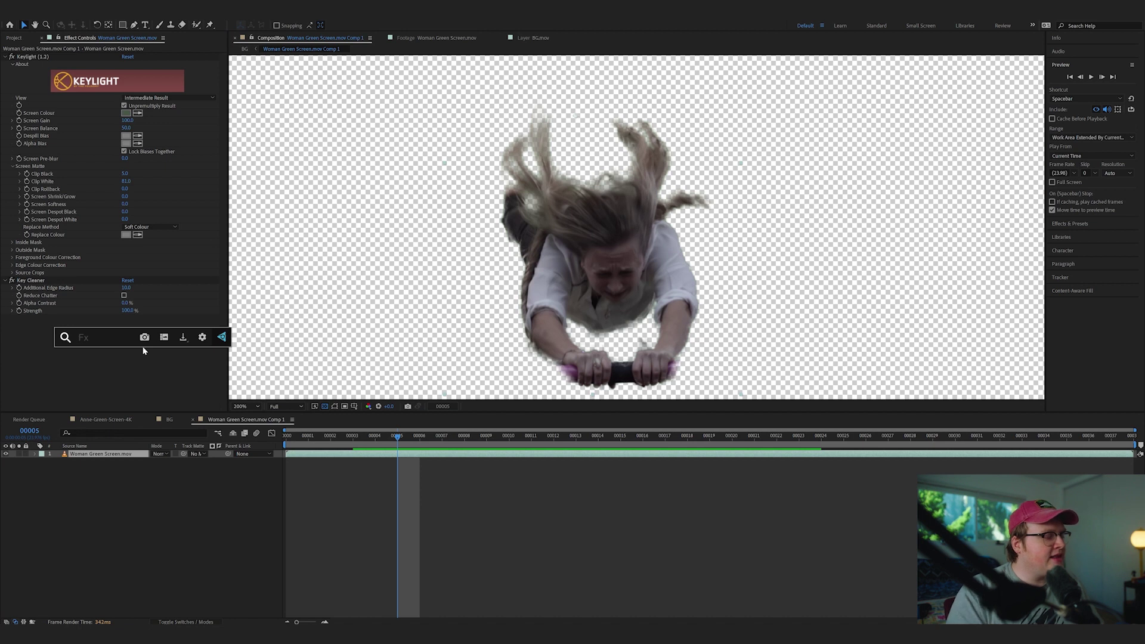
# Step: Search the effects for "refine" and apply Refine Hard Matte to the woman layer
pyautogui.write('red')
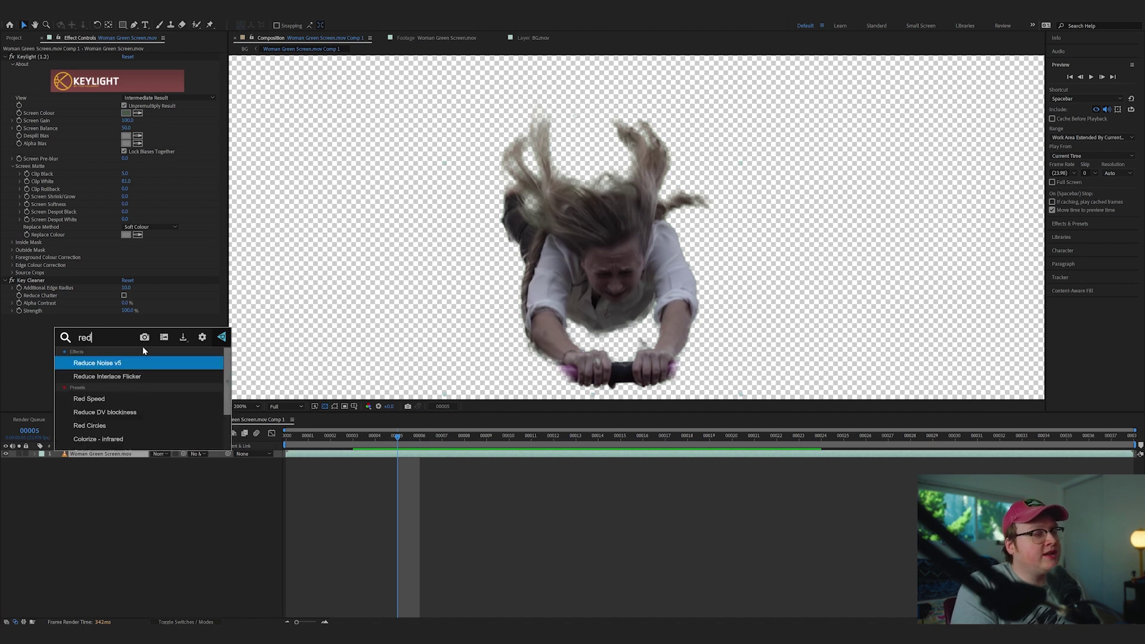
pyautogui.press('BackSpace')
pyautogui.write('f')
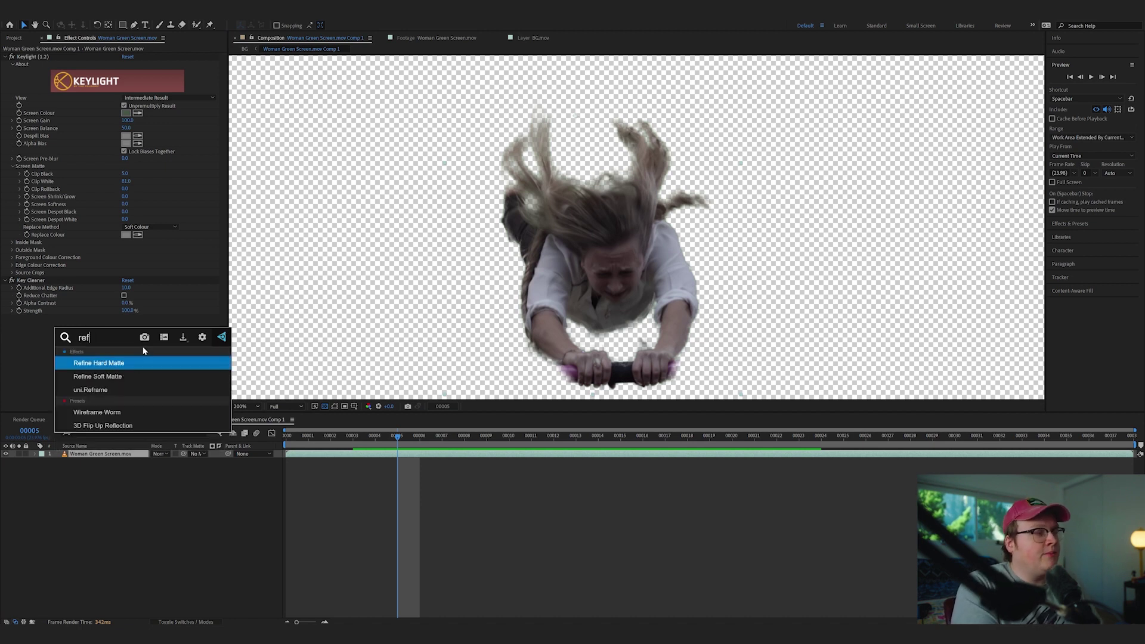
pyautogui.write('ine')
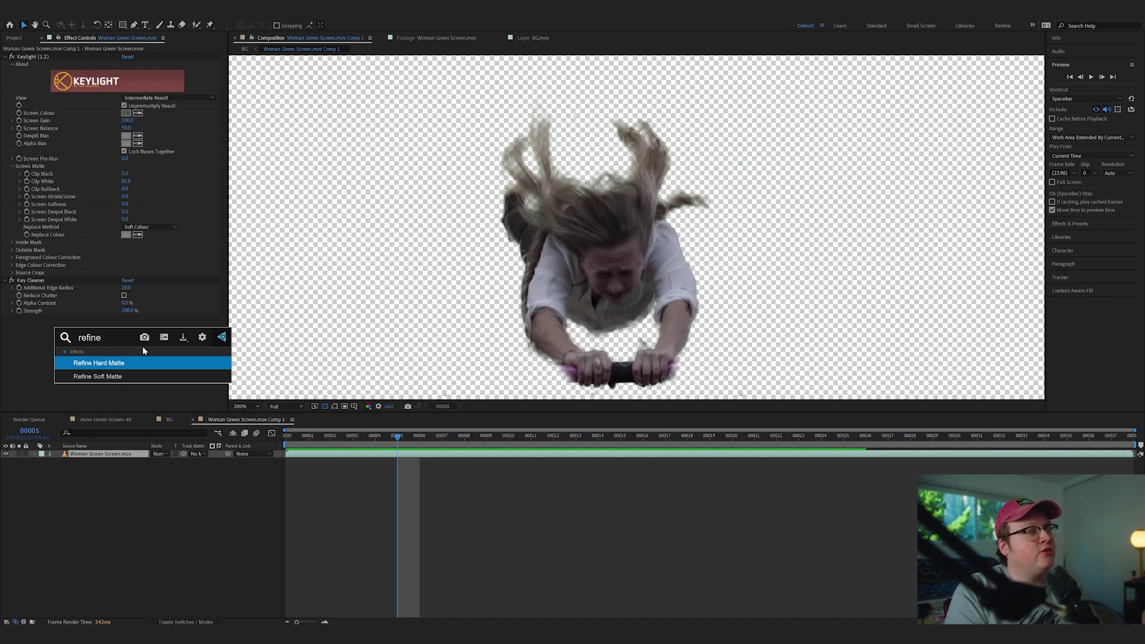
pyautogui.press('Return')
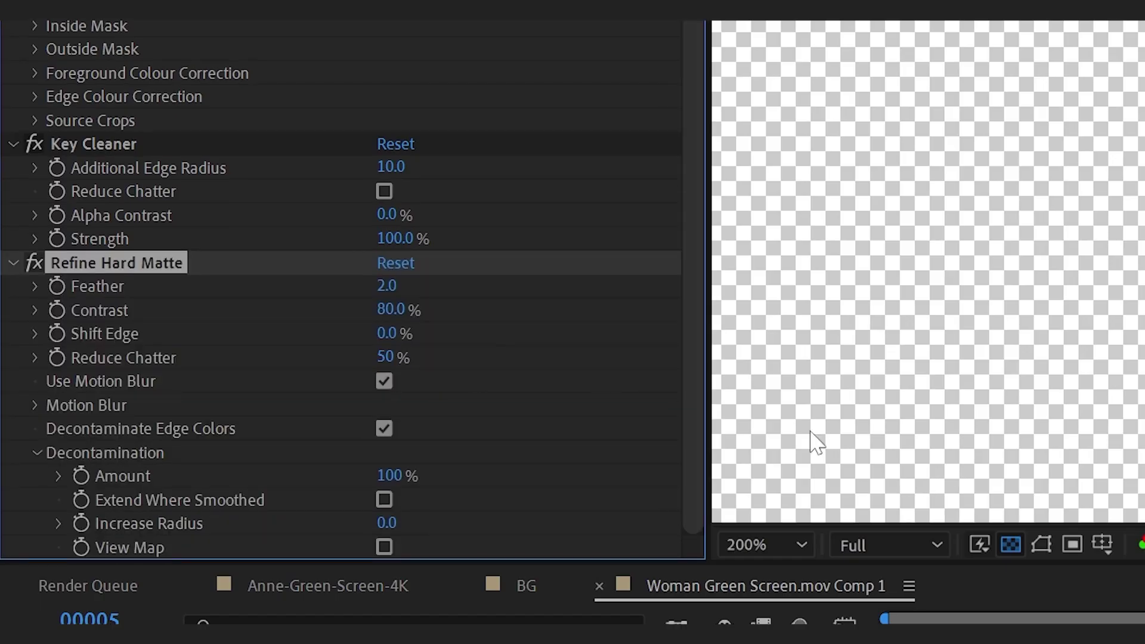
# Step: Set Refine Hard Matte's Feather, Contrast and Reduce Chatter to 0 and turn off Use Motion Blur
pyautogui.click(389, 285)
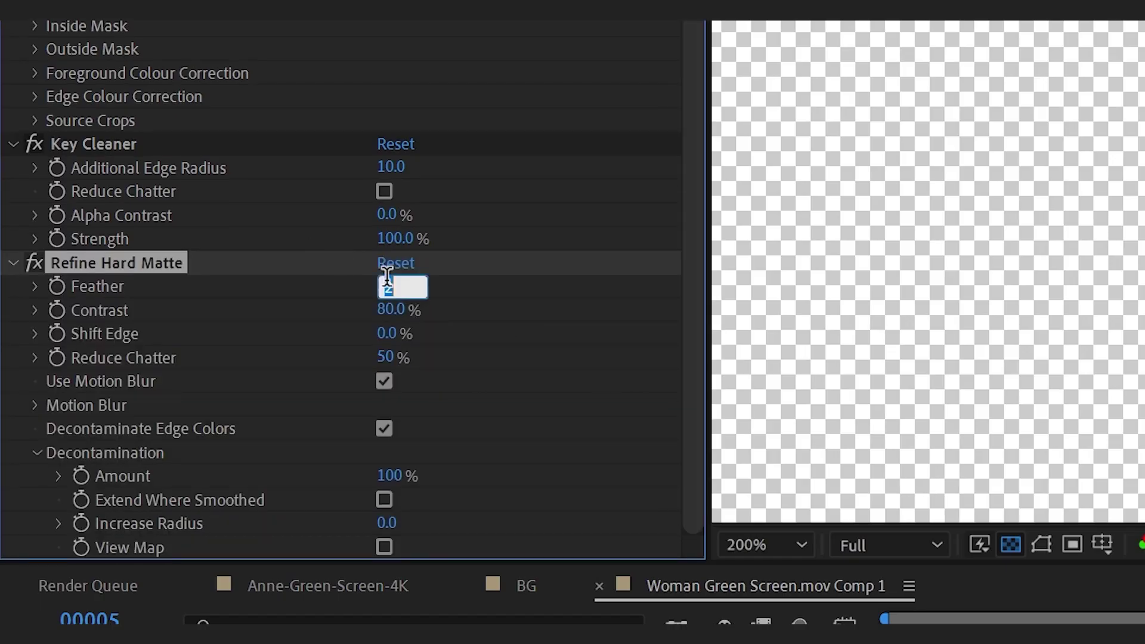
pyautogui.write('0')
pyautogui.press('Tab')
pyautogui.write('0')
pyautogui.press('Return')
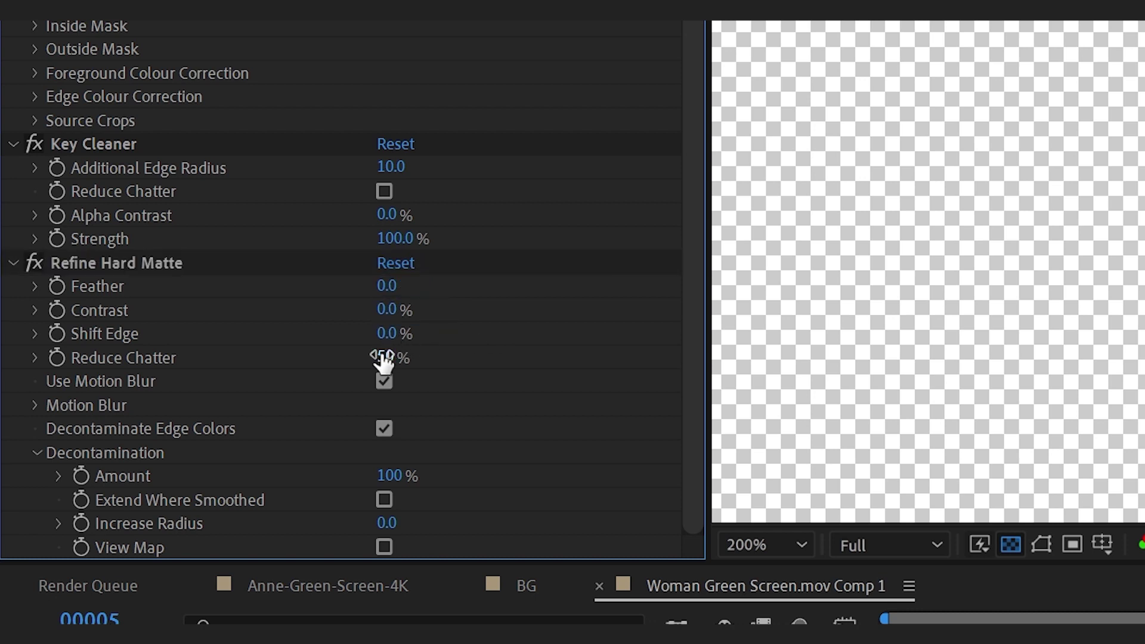
pyautogui.click(383, 358)
pyautogui.write('0')
pyautogui.click(384, 382)
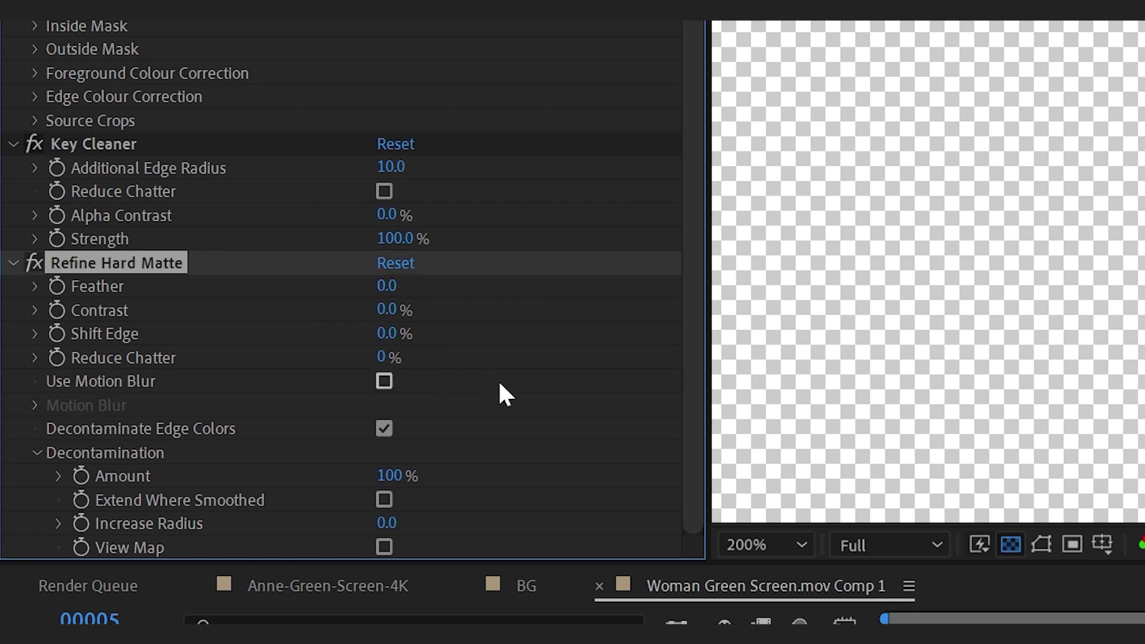
# Step: Turn on Use Motion Blur in Refine Hard Matte and compare the hair edges with Decontaminate Edge Colors off and on, leaving it enabled
pyautogui.click(383, 381)
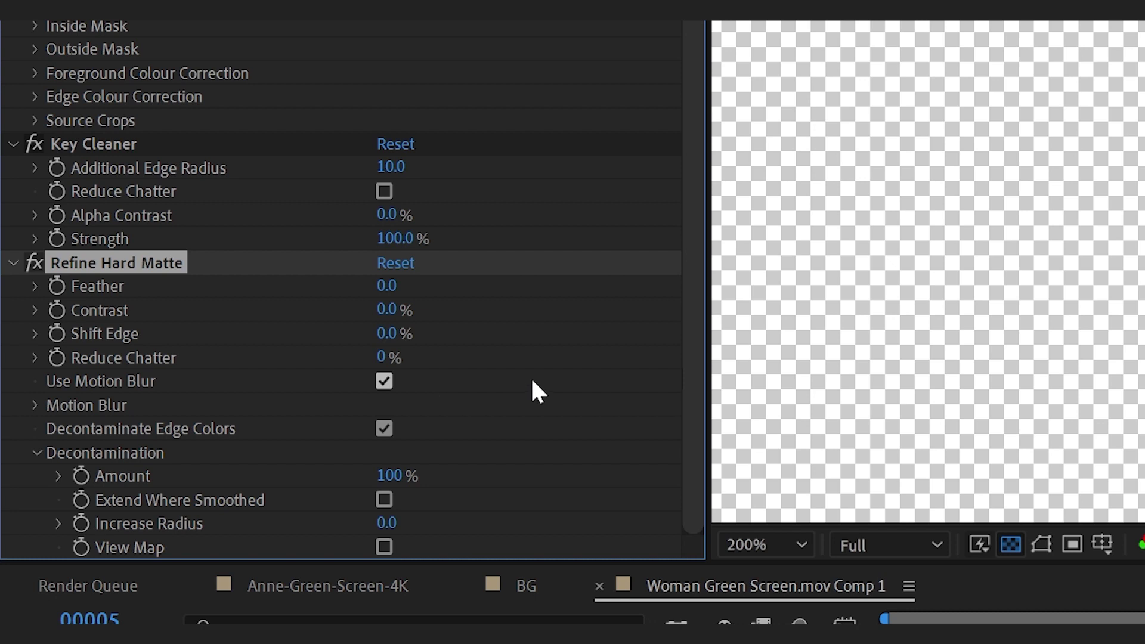
pyautogui.click(380, 431)
pyautogui.click(380, 431)
pyautogui.click(380, 431)
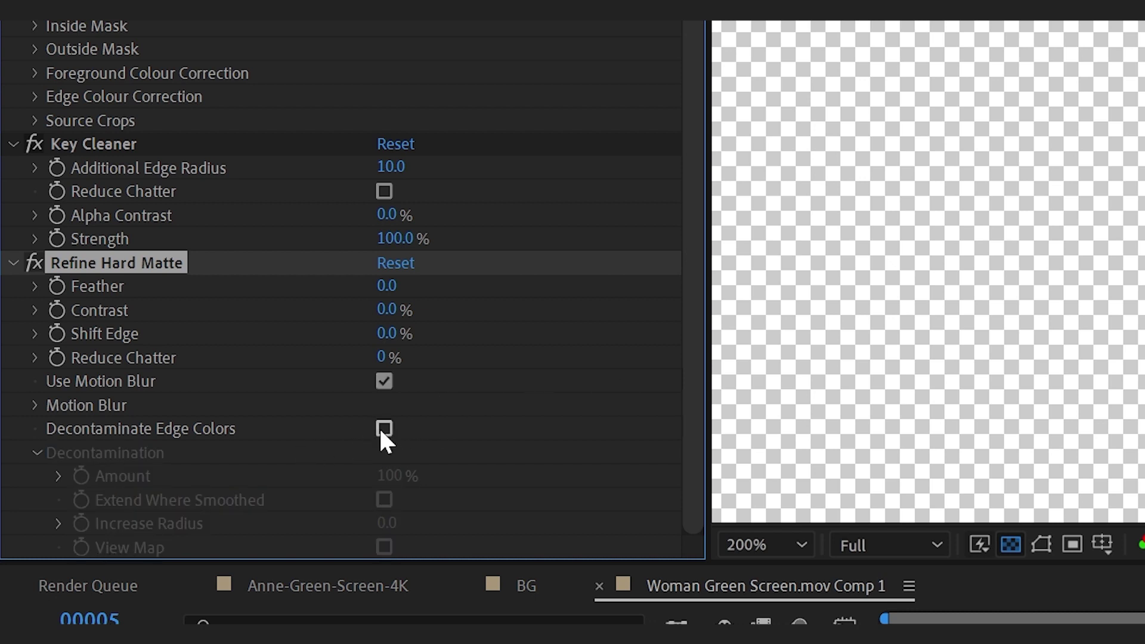
pyautogui.scroll(1, 928, 271)
pyautogui.moveTo(643, 205); pyautogui.dragTo(663, 193)
pyautogui.scroll(2, 640, 270)
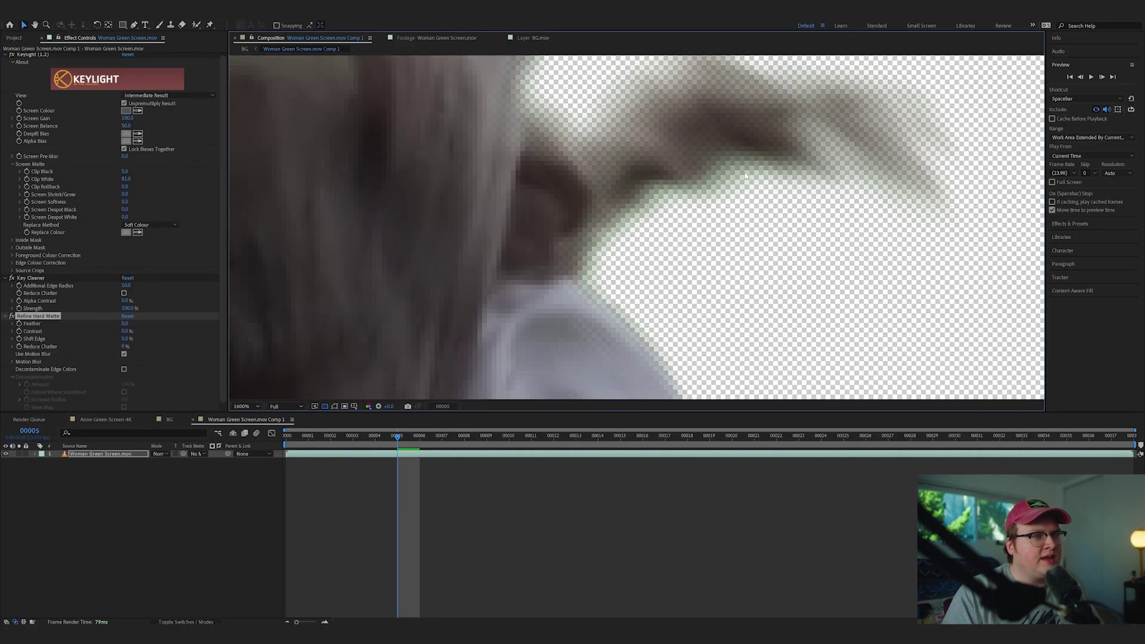
pyautogui.click(124, 363)
pyautogui.click(124, 369)
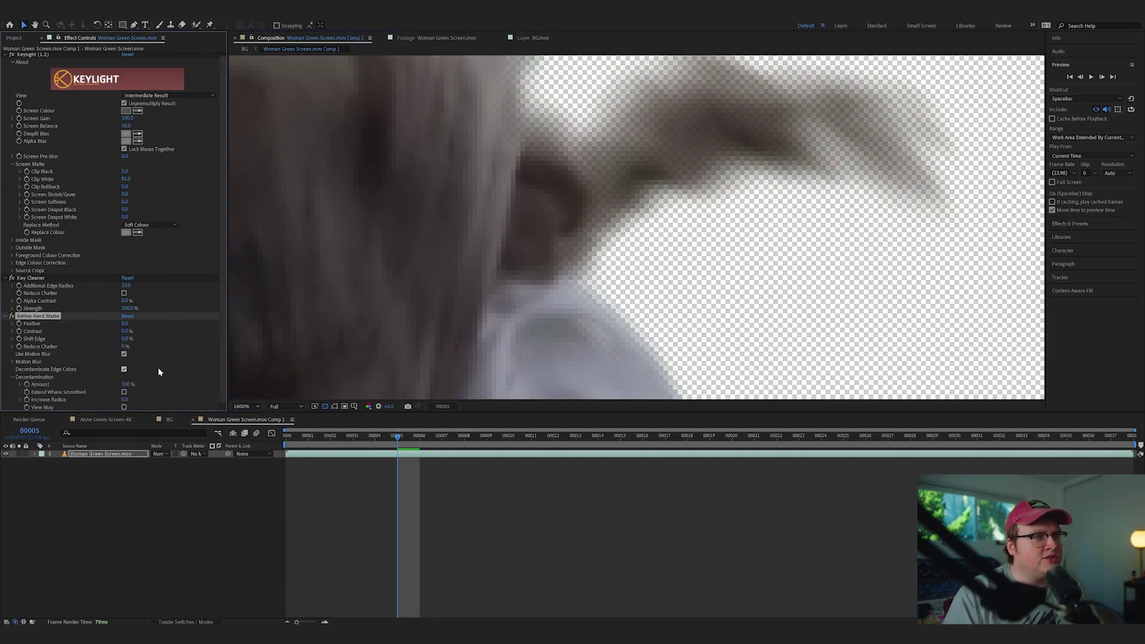
pyautogui.scroll(-5, 688, 175)
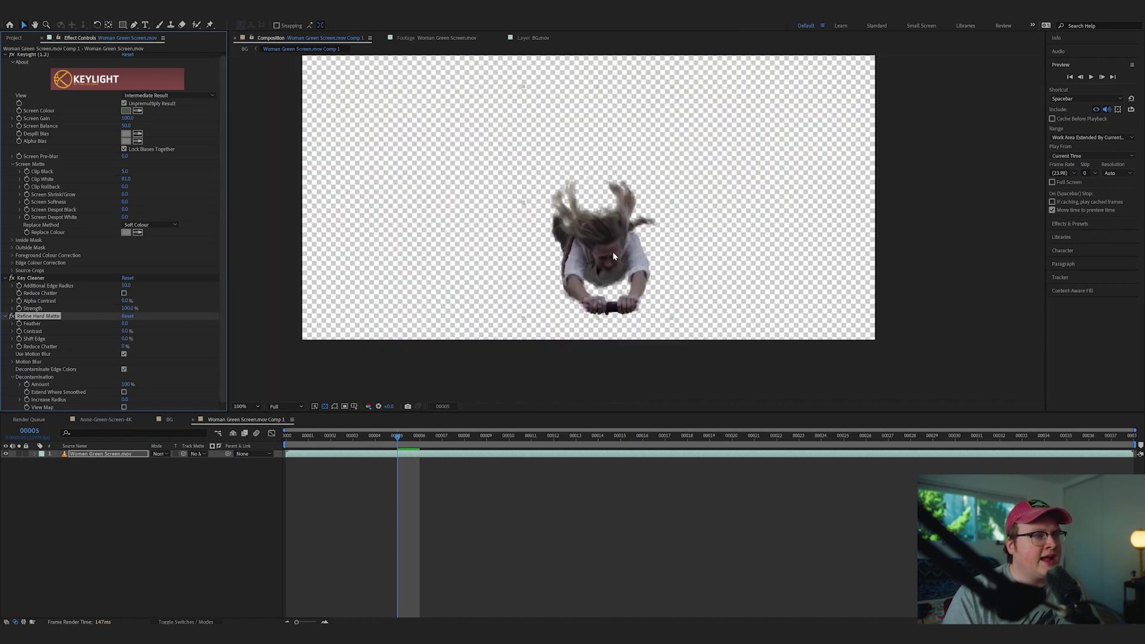
# Step: At frame 12, search effects for "adv", apply Advanced Spill Suppressor to the woman layer and place it between Key Cleaner and Refine Hard Matte
pyautogui.scroll(1, 613, 252)
pyautogui.moveTo(616, 278); pyautogui.dragTo(651, 235)
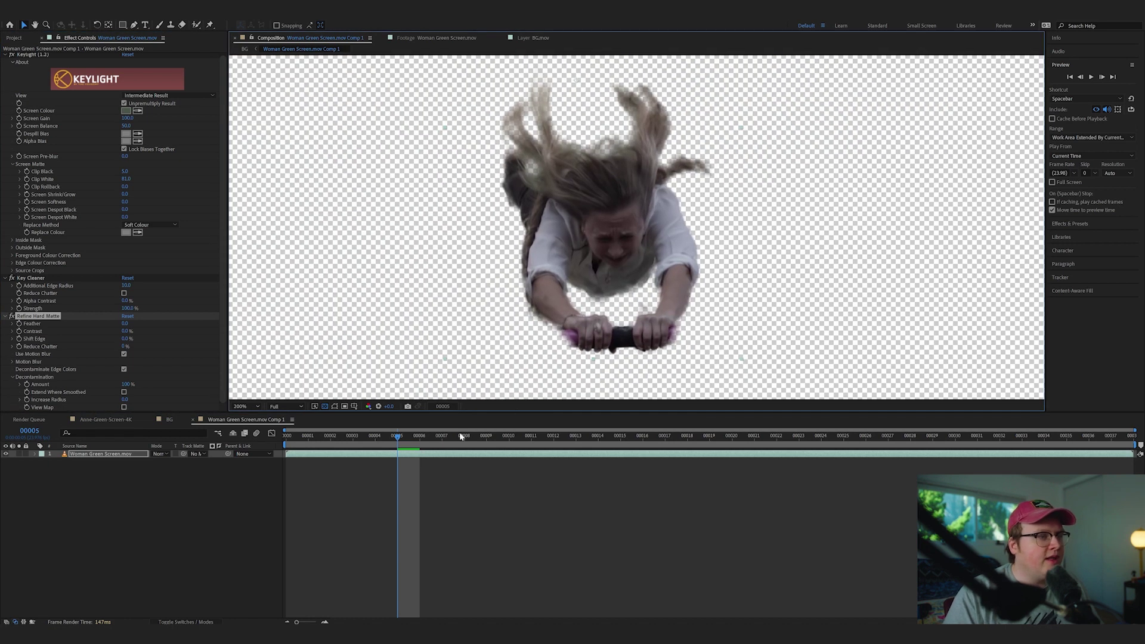
pyautogui.click(553, 435)
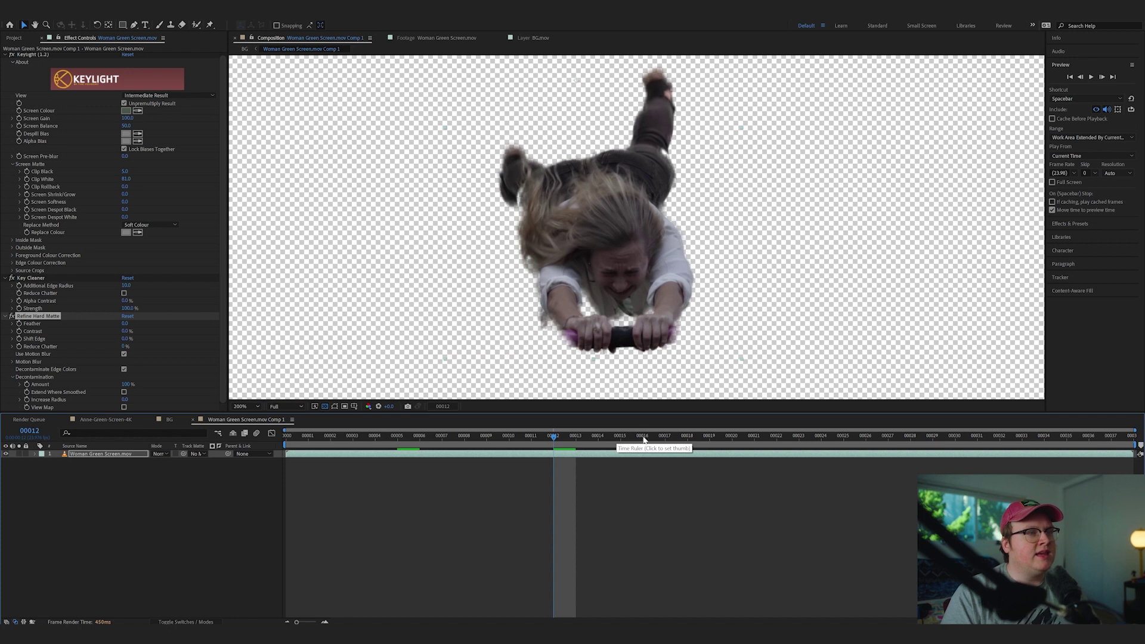
pyautogui.click(151, 500)
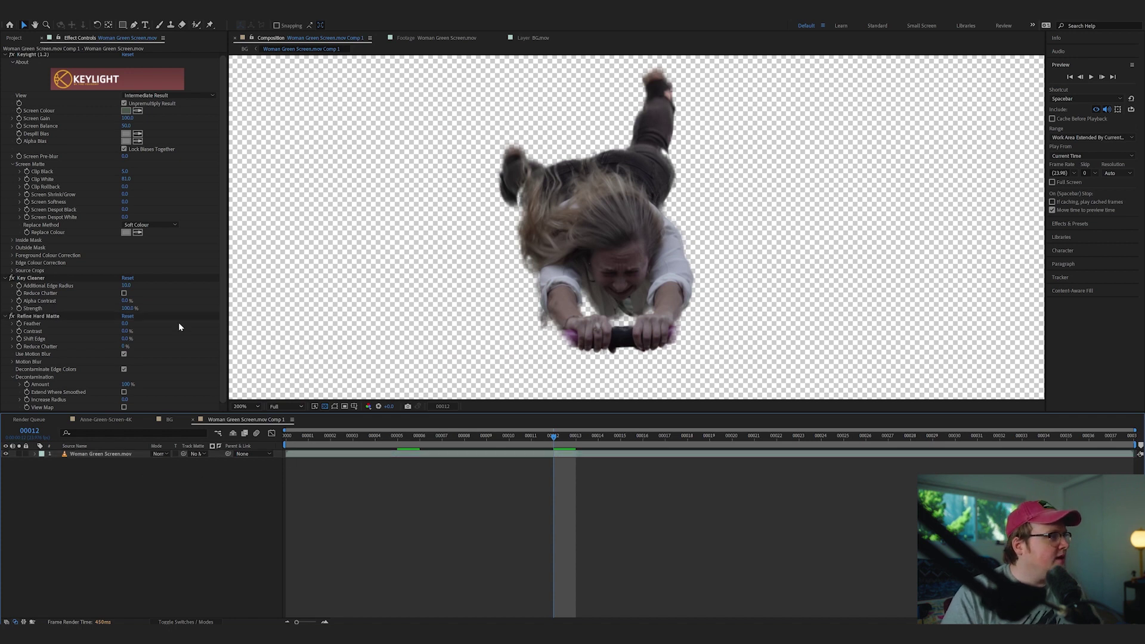
pyautogui.hotkey('ctrl', 'space')
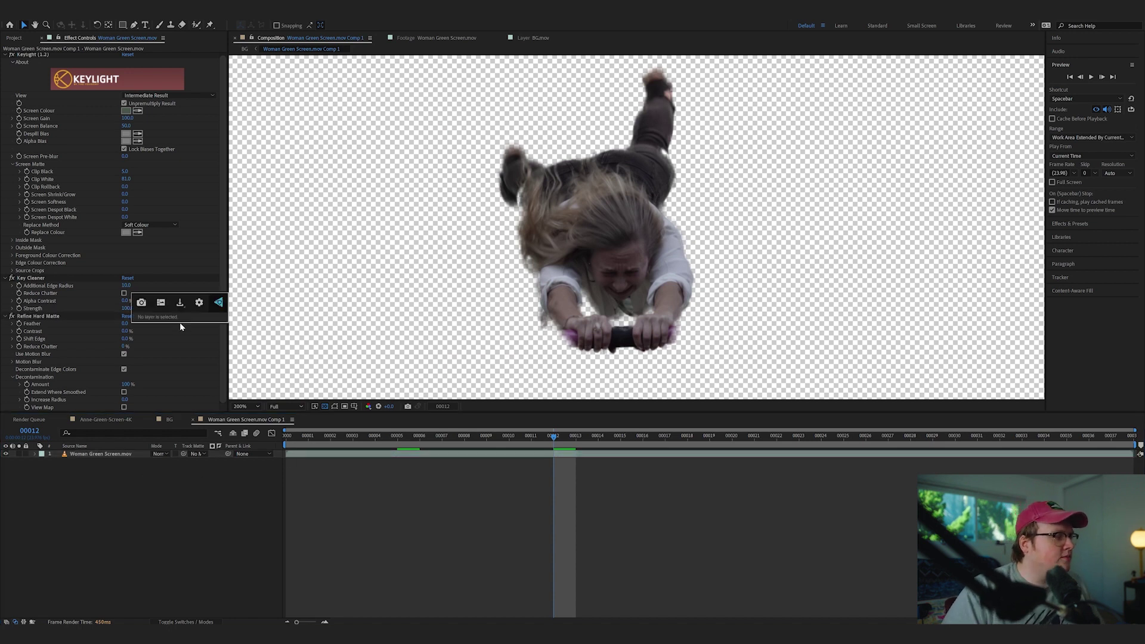
pyautogui.click(107, 455)
pyautogui.hotkey('ctrl', 'space')
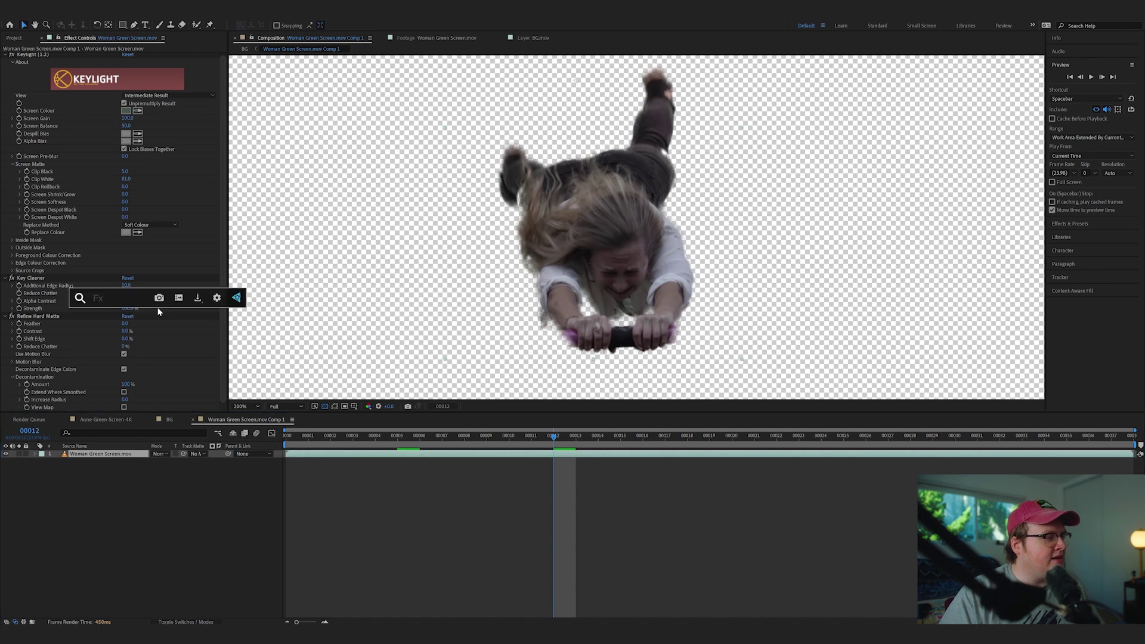
pyautogui.write('adv')
pyautogui.click(137, 325)
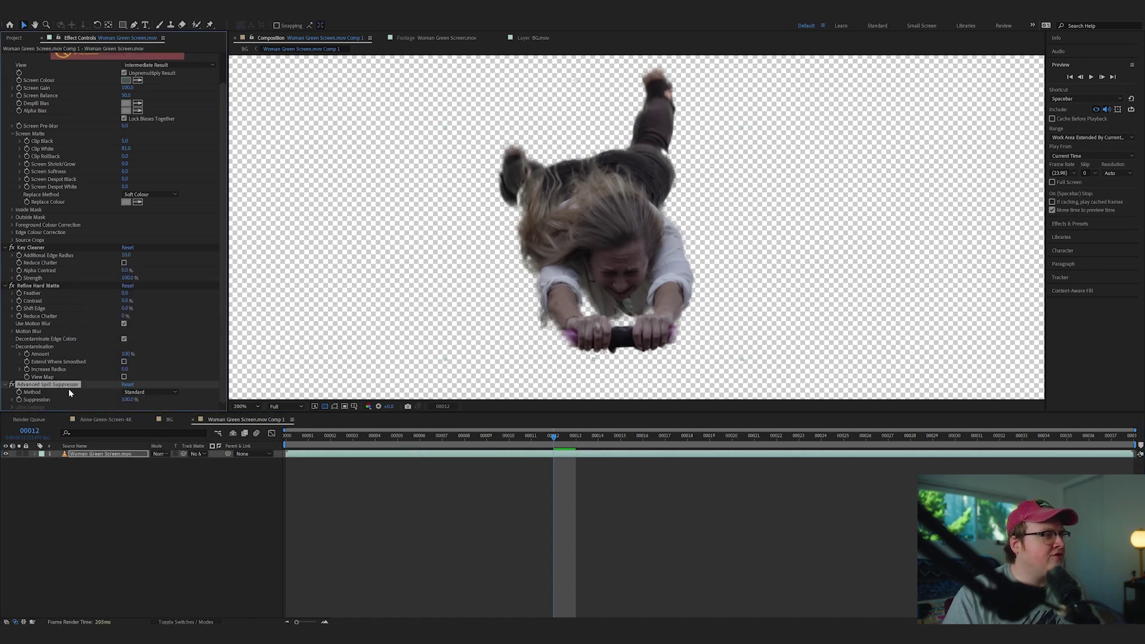
pyautogui.moveTo(65, 385); pyautogui.dragTo(84, 282)
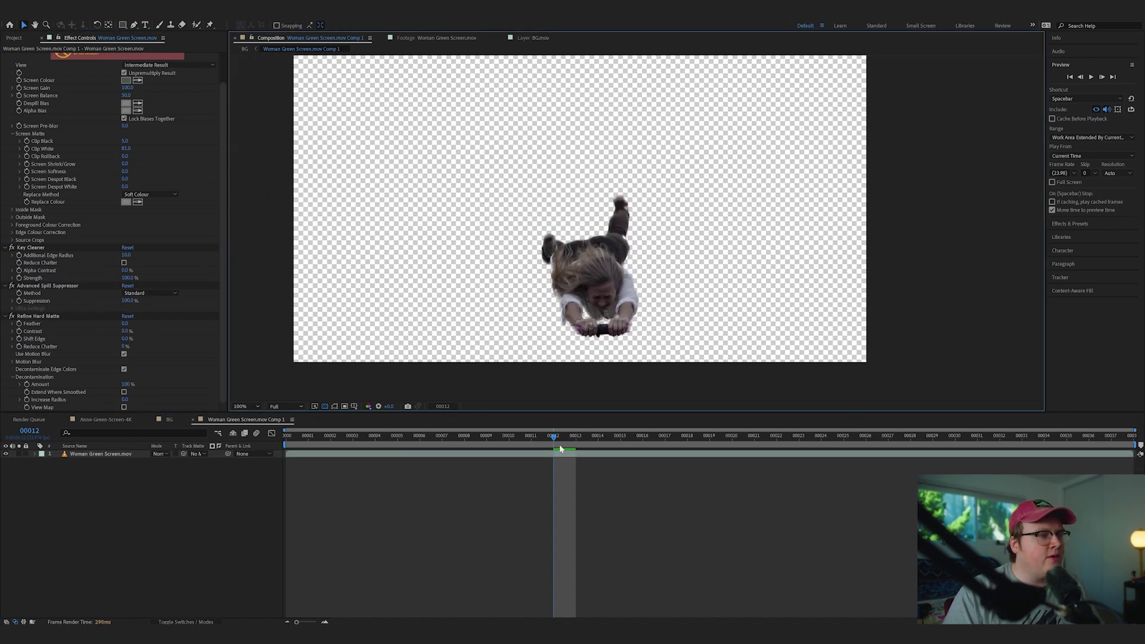
# Step: Preview the keyed woman from the first frame and inspect her legs and hips up close at frame 20
pyautogui.press('Home')
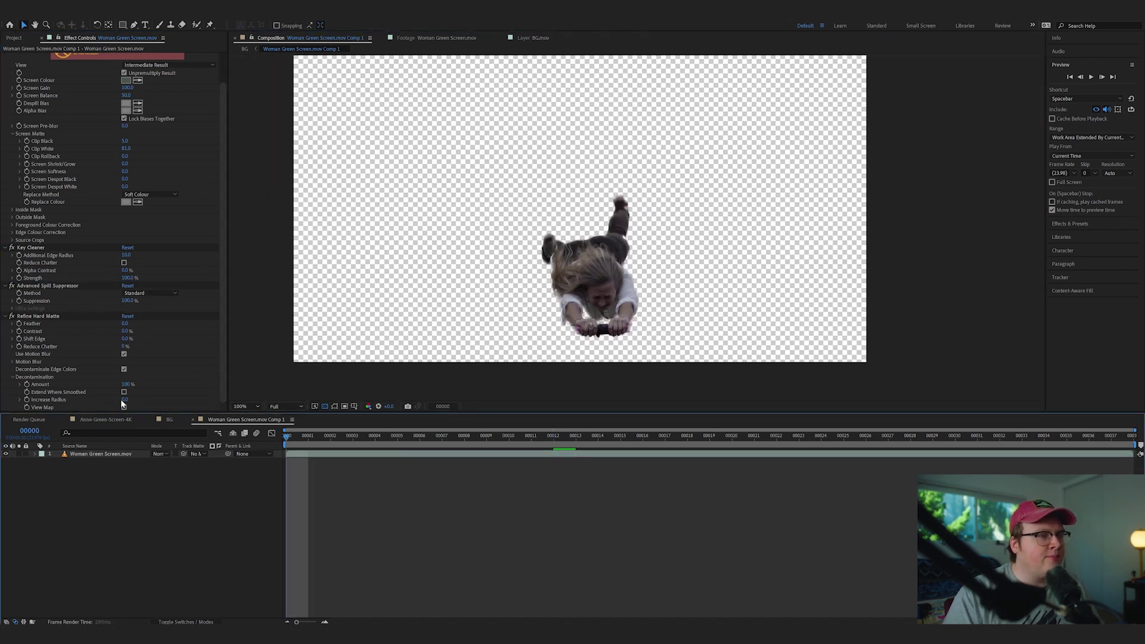
pyautogui.press('space')
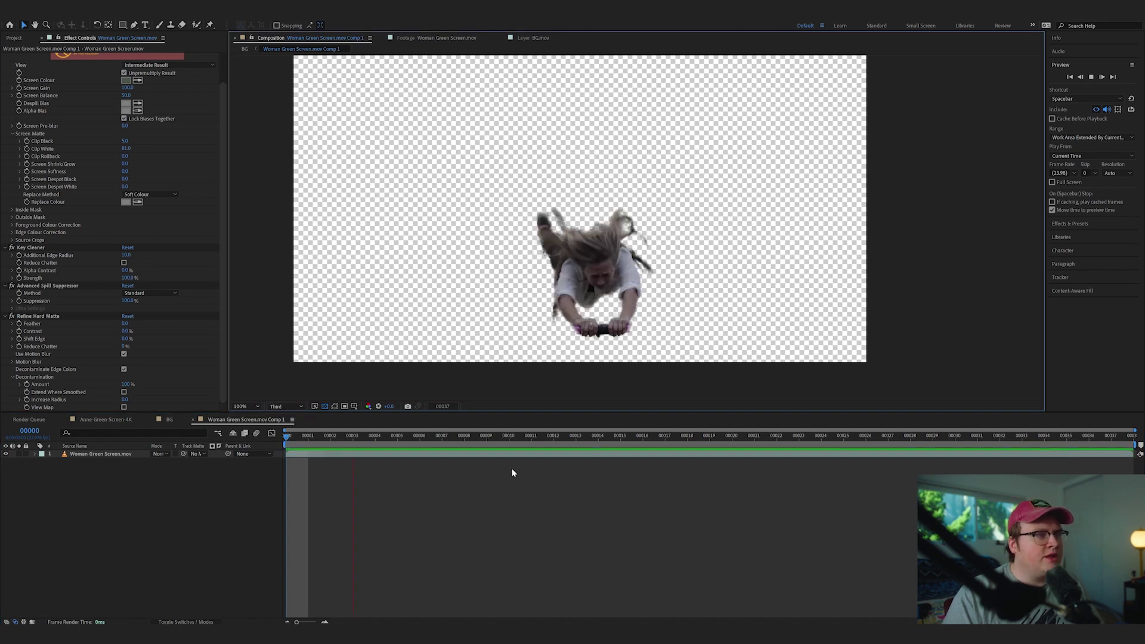
pyautogui.moveTo(609, 435); pyautogui.dragTo(732, 438)
pyautogui.scroll(5, 690, 251)
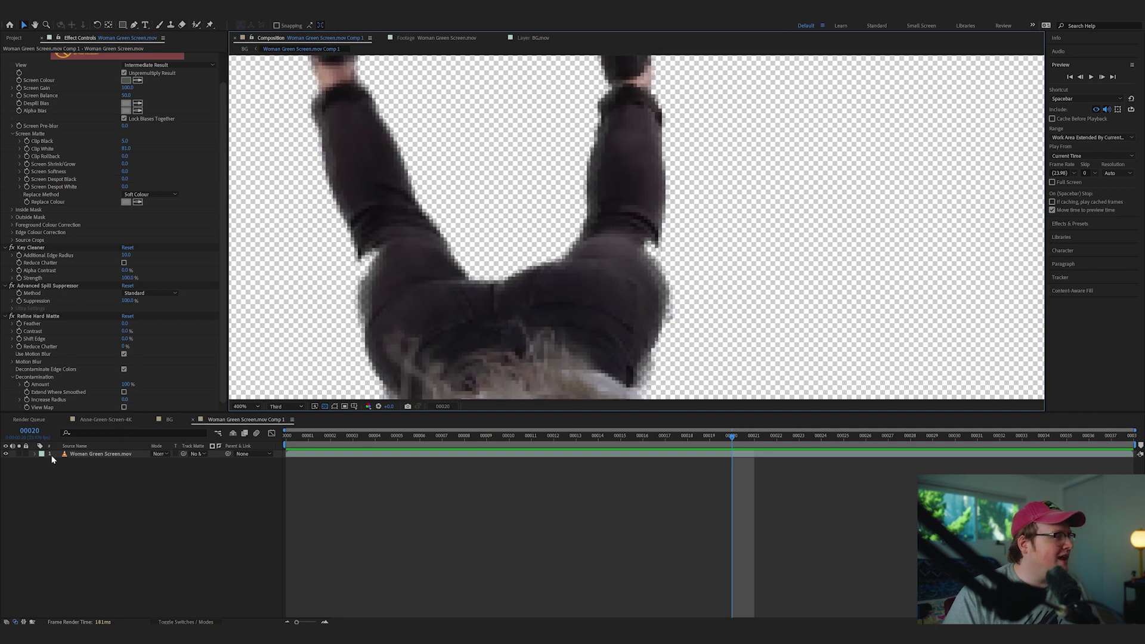
# Step: Show the layer switches and toggle the woman layer's effects off and on to compare her hip edges with the original footage
pyautogui.press('F4')
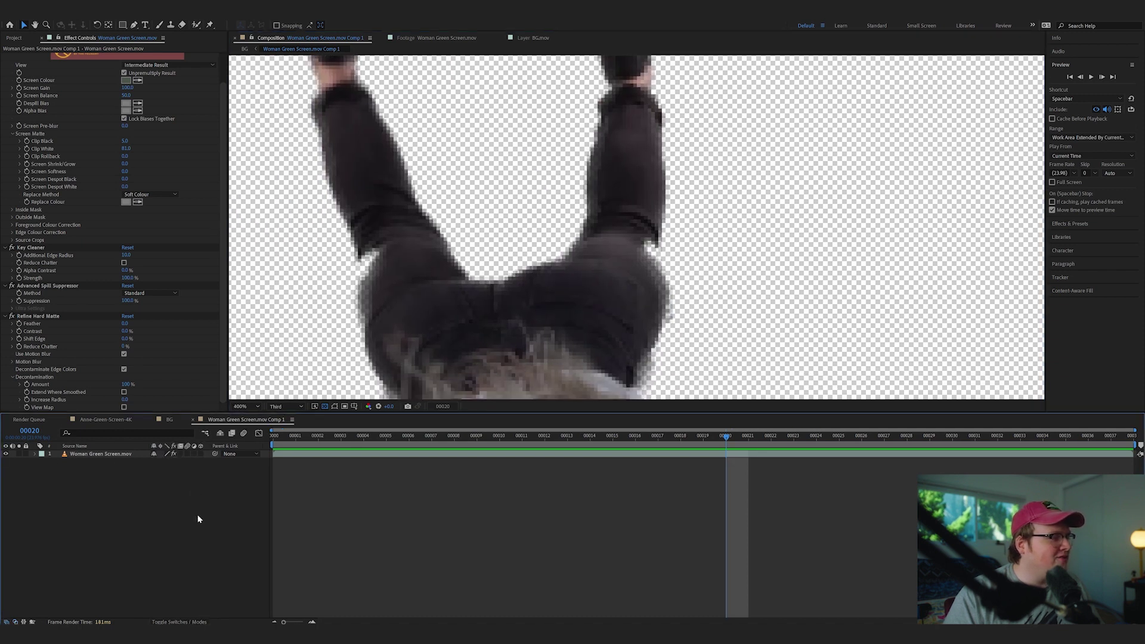
pyautogui.click(173, 454)
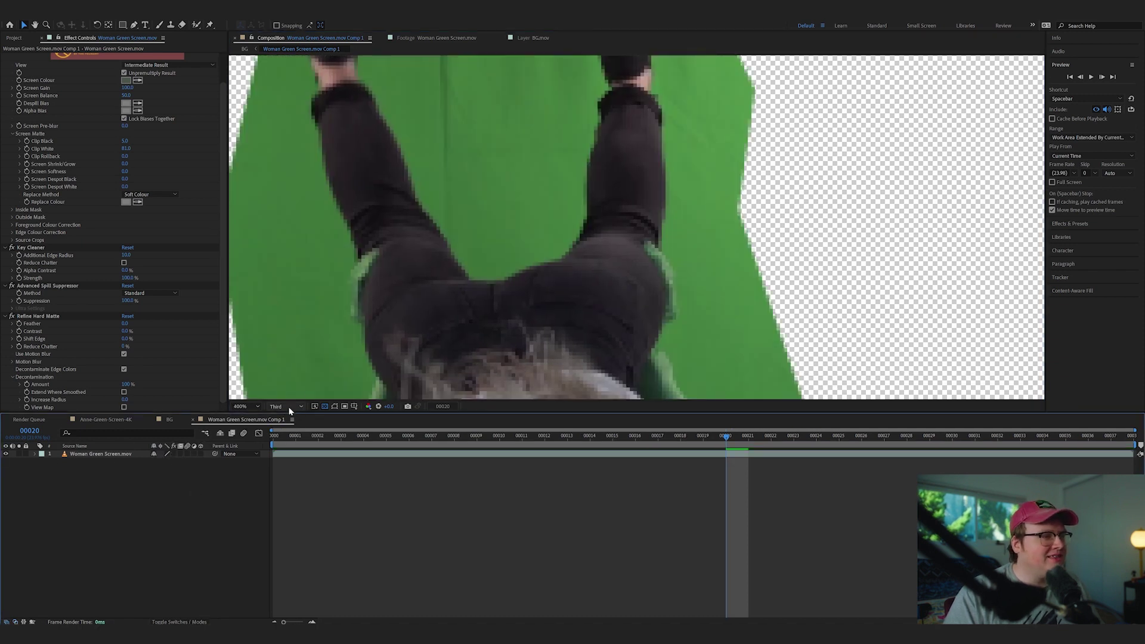
pyautogui.moveTo(625, 294); pyautogui.dragTo(662, 246)
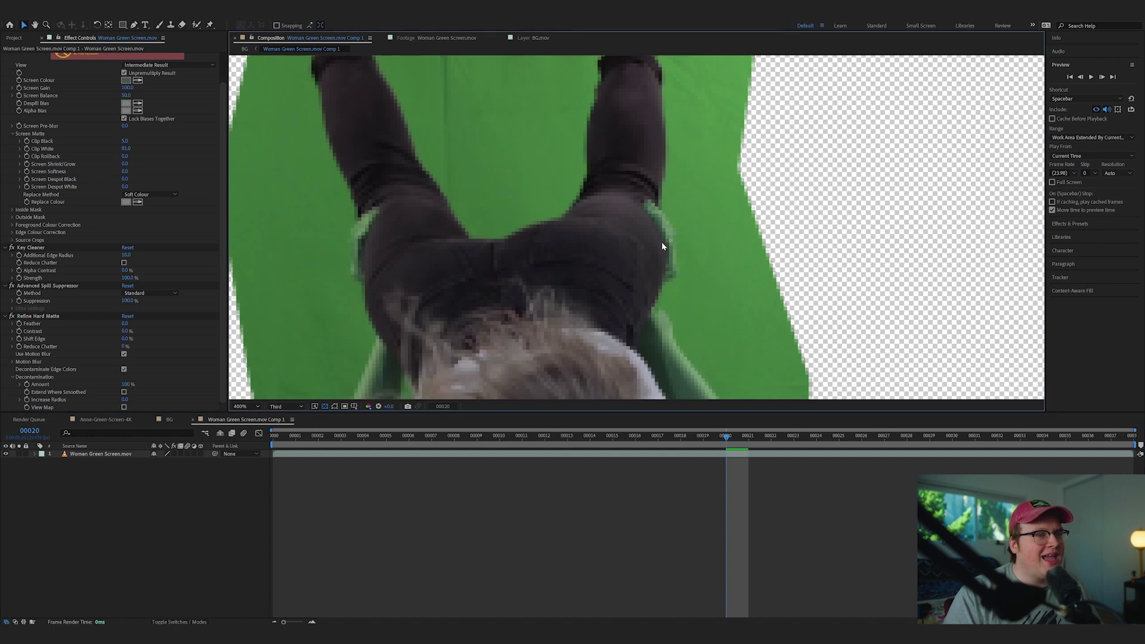
pyautogui.click(173, 454)
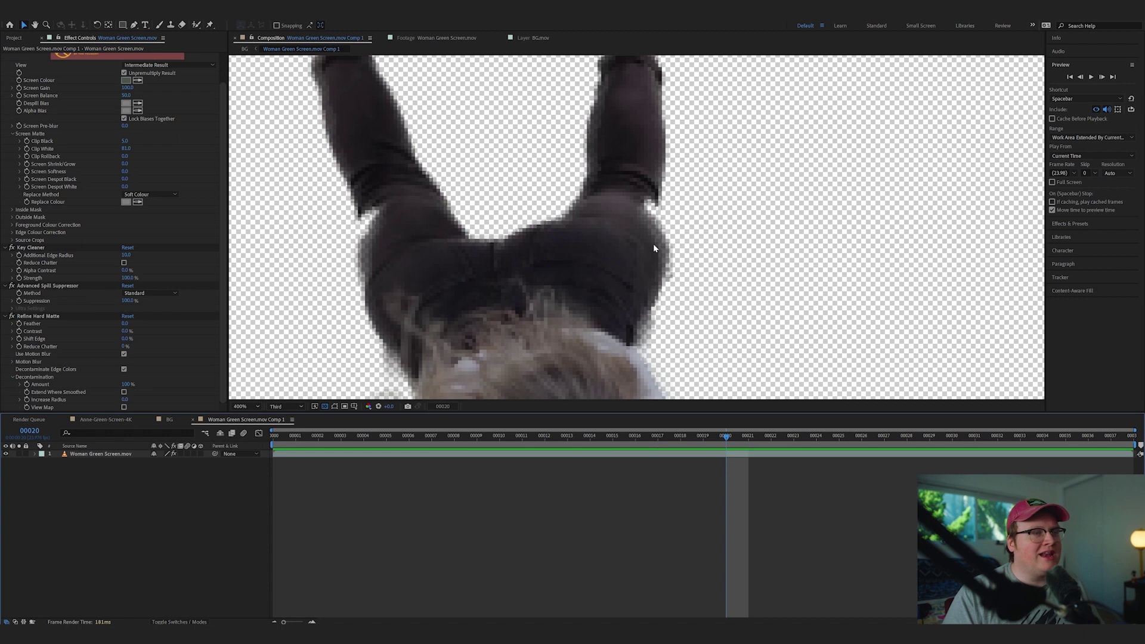
pyautogui.scroll(-1, 647, 274)
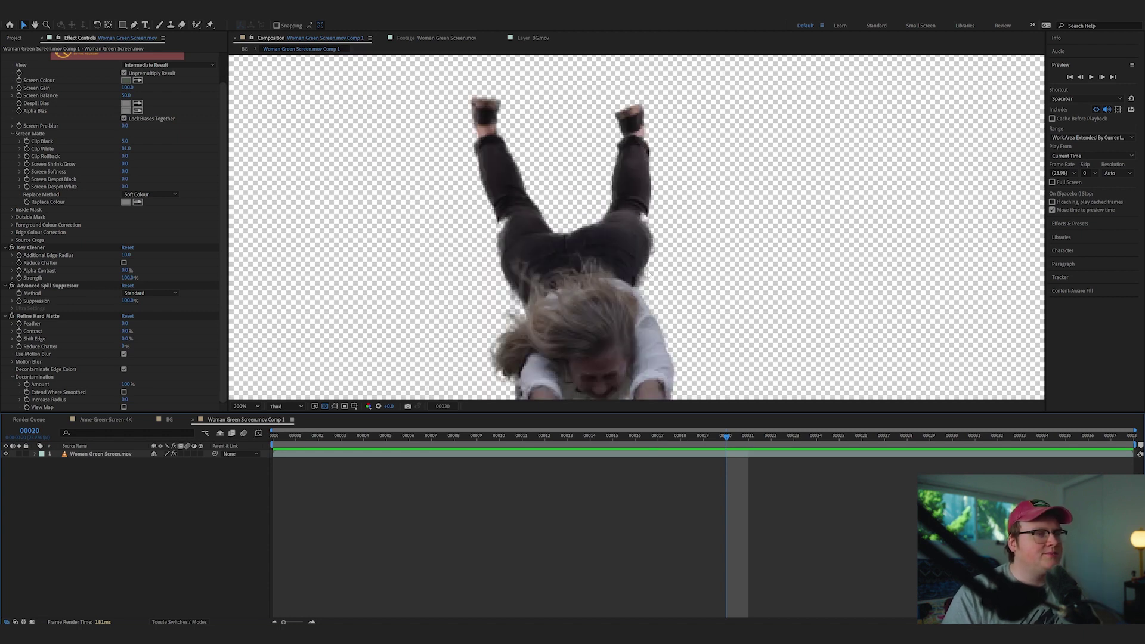
# Step: Create a solid in a colour sampled from the woman's trousers and place it beneath the woman layer
pyautogui.hotkey('ctrl', 'y')
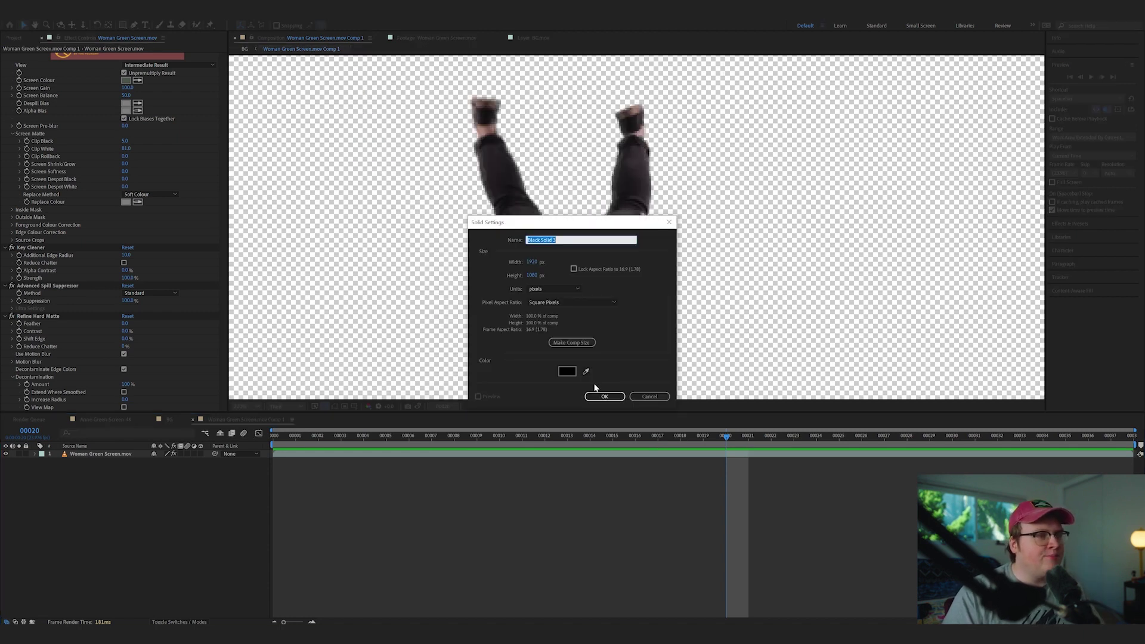
pyautogui.moveTo(597, 223); pyautogui.dragTo(427, 249)
pyautogui.click(415, 397)
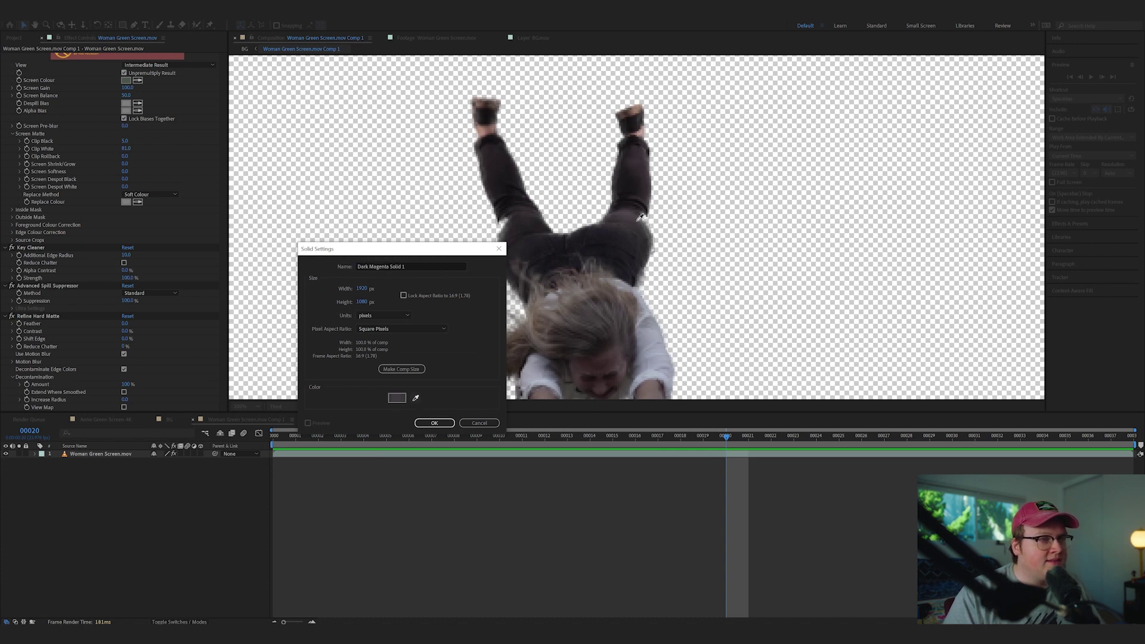
pyautogui.click(434, 423)
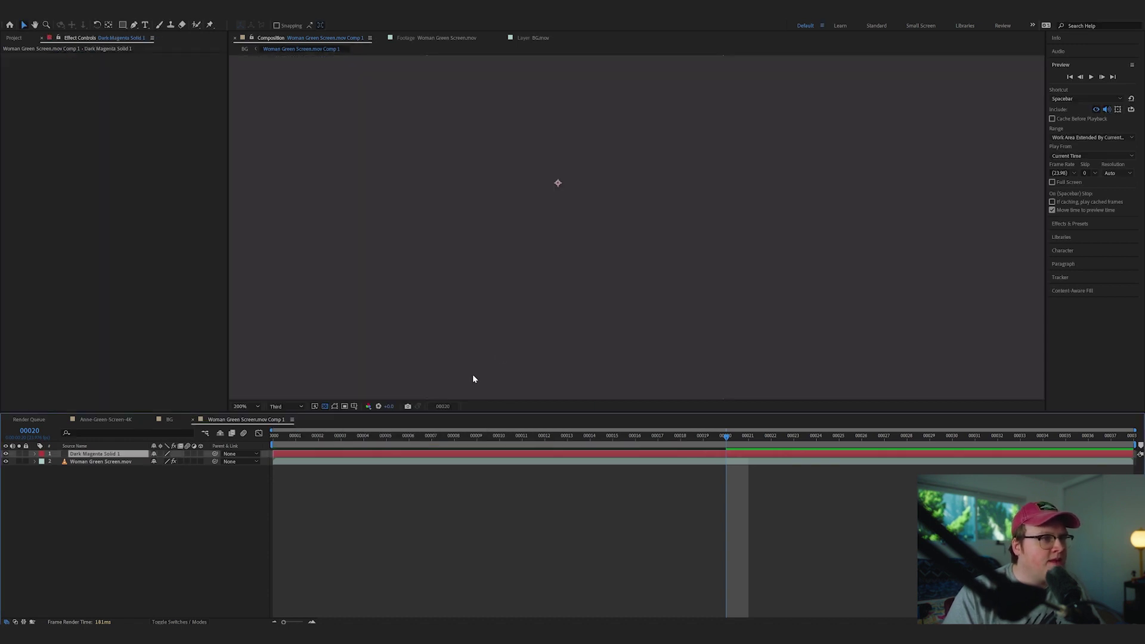
pyautogui.moveTo(107, 455); pyautogui.dragTo(158, 462)
# Step: Draw a closed five-point mask on the solid with the Pen tool, filling the gap between the woman's raised leg and hip
pyautogui.scroll(4, 588, 205)
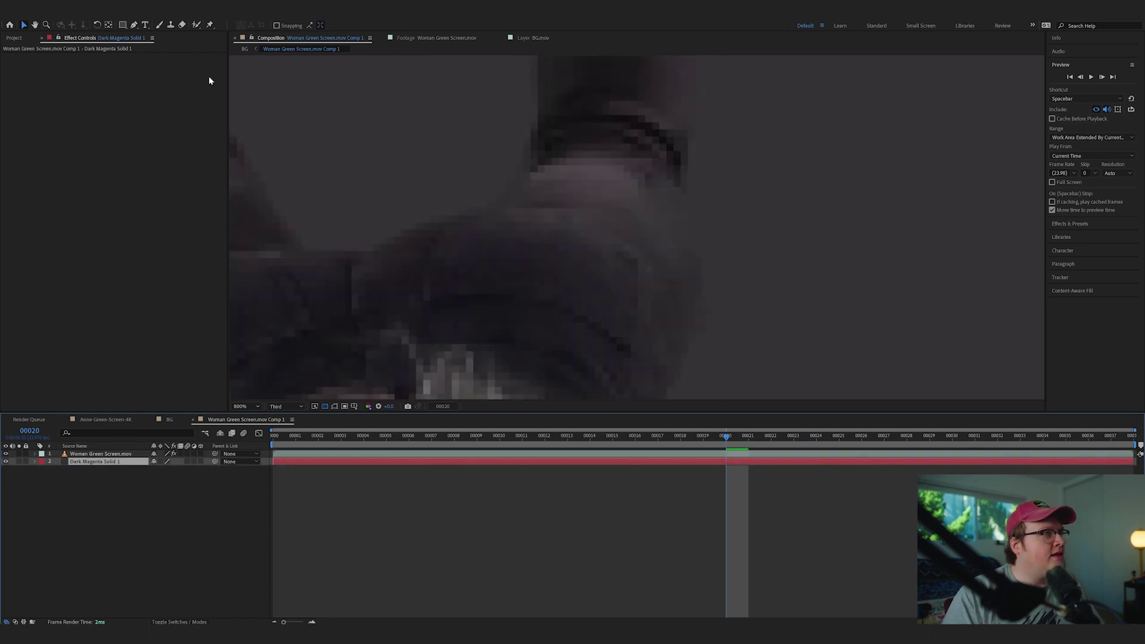
pyautogui.click(134, 25)
pyautogui.click(639, 160)
pyautogui.click(641, 217)
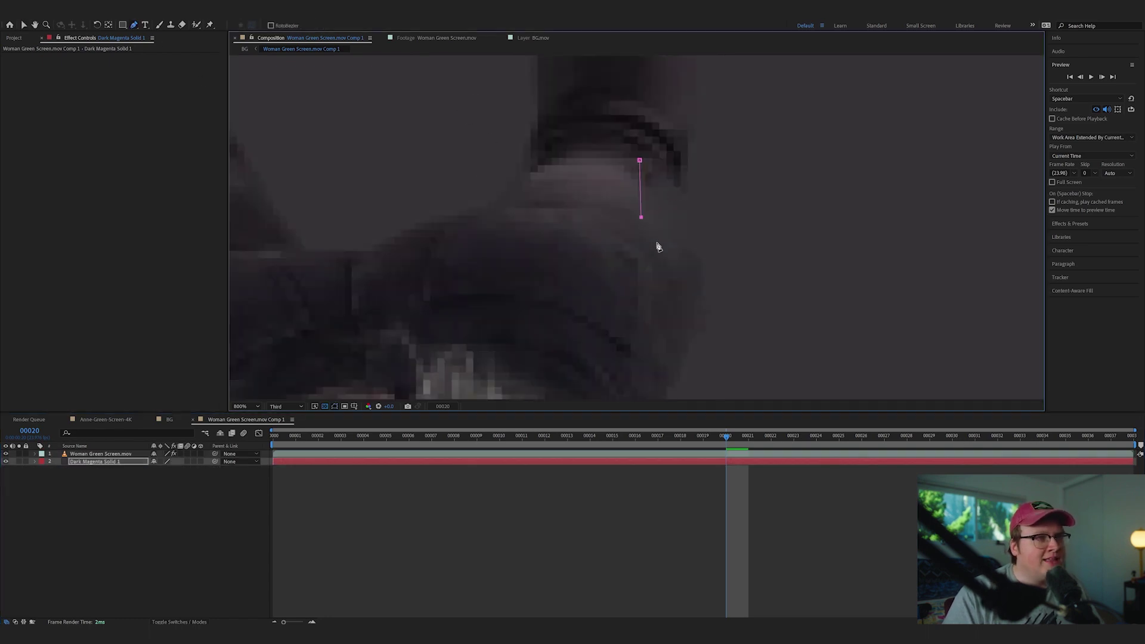
pyautogui.click(640, 161)
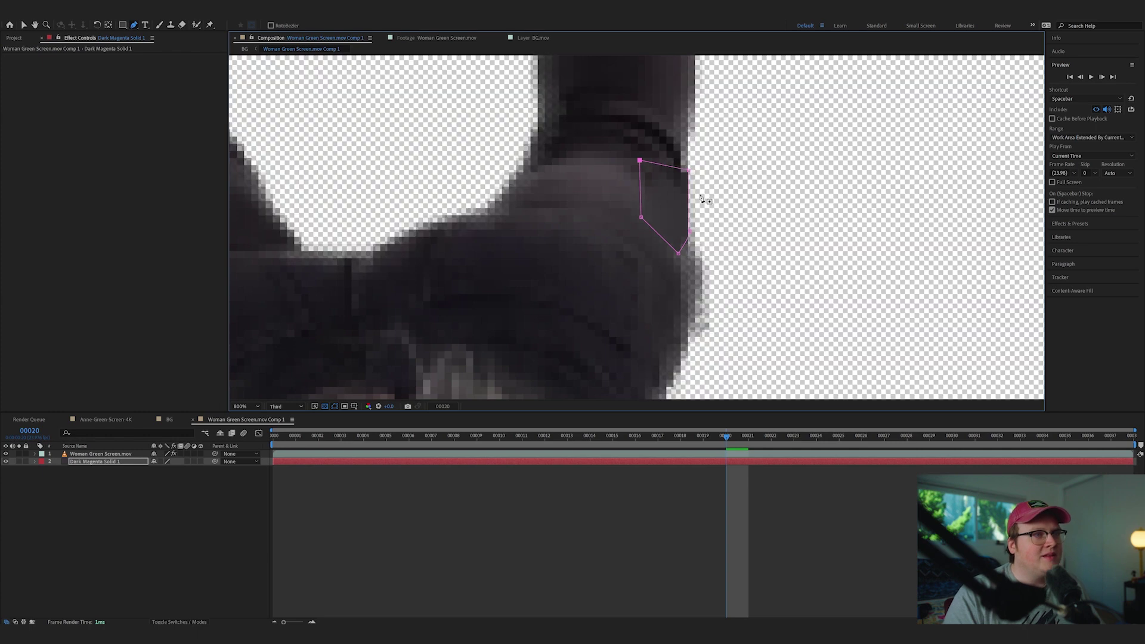
# Step: Keyframe the solid's Mask Path at frame 20 and move the mask to follow the leg gap at frames 17 and 13
pyautogui.click(130, 464)
pyautogui.press('m')
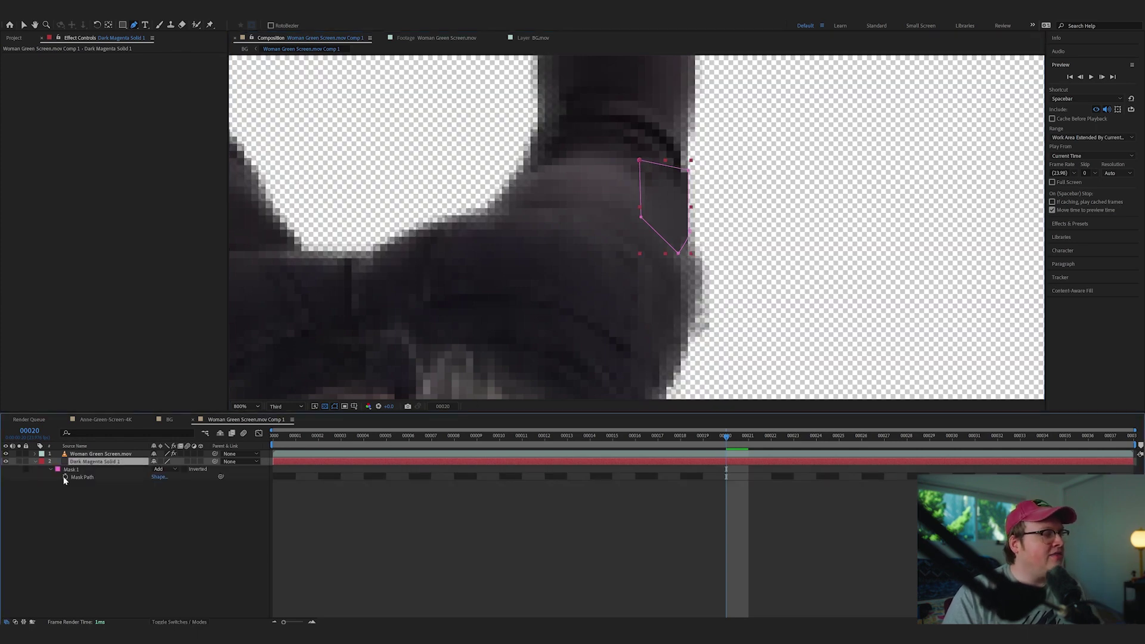
pyautogui.click(65, 477)
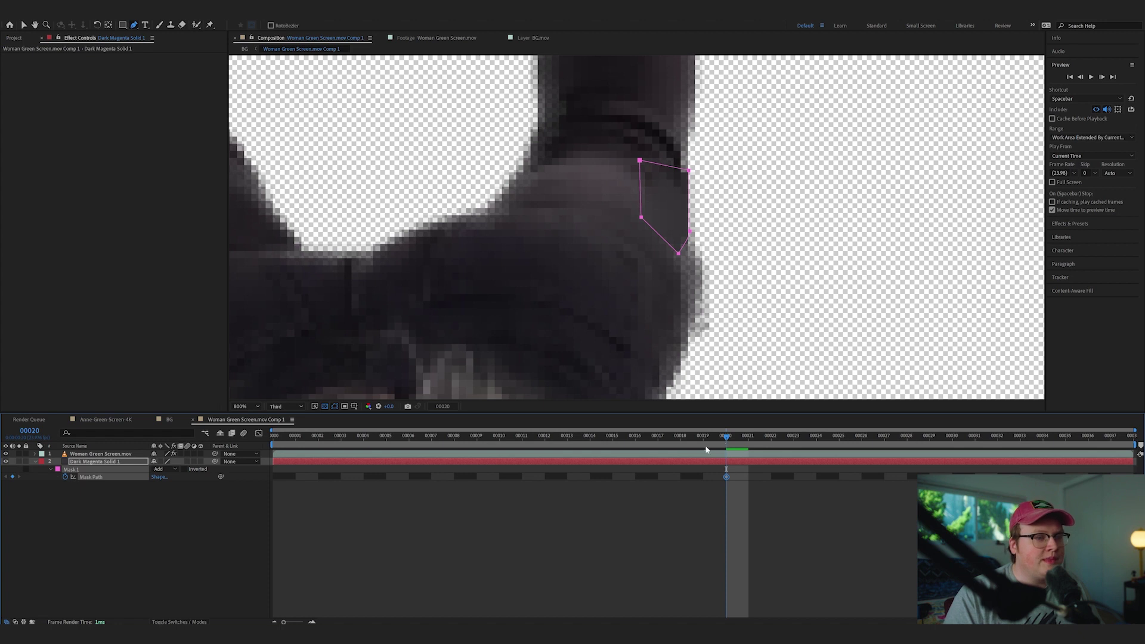
pyautogui.moveTo(706, 449); pyautogui.dragTo(657, 443)
pyautogui.moveTo(690, 179); pyautogui.dragTo(692, 221)
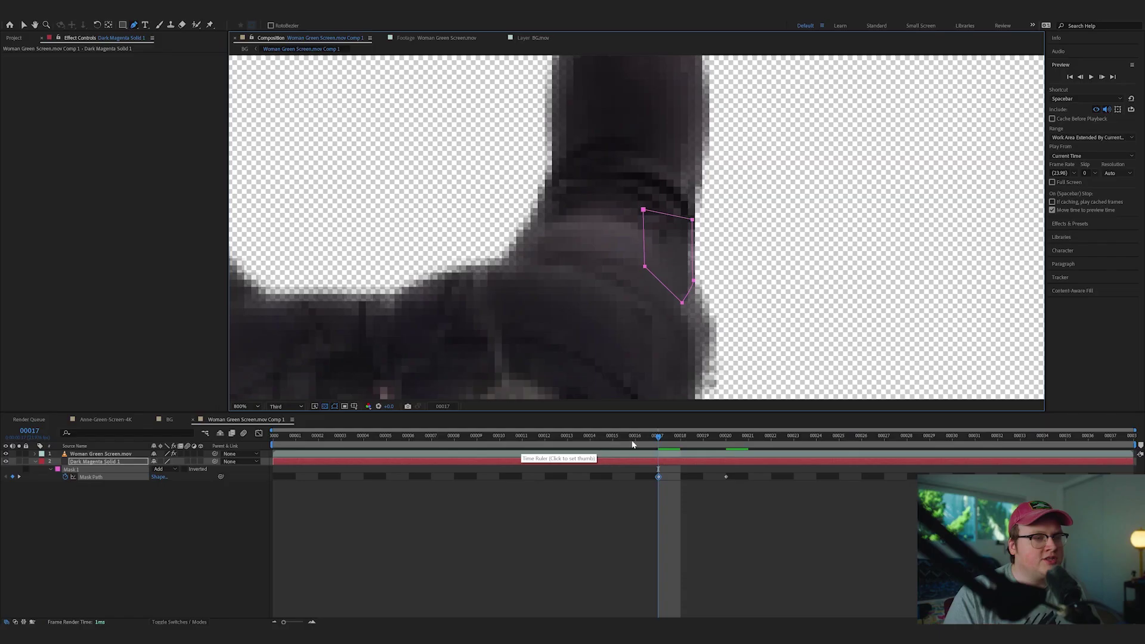
pyautogui.moveTo(655, 441); pyautogui.dragTo(568, 438)
pyautogui.moveTo(691, 222); pyautogui.dragTo(692, 291)
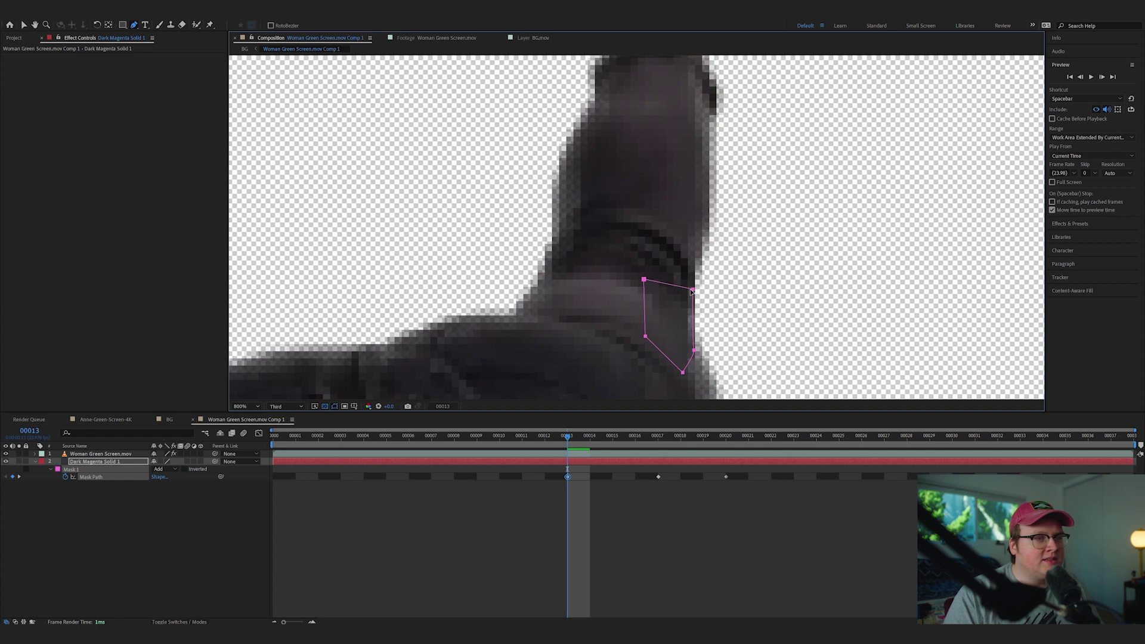
# Step: Check the patch on earlier frames, move its mask down over the leg gap at frame 11, and review the whole figure
pyautogui.press('pageup')
pyautogui.press('pageup')
pyautogui.press('pageup')
pyautogui.press('pageup')
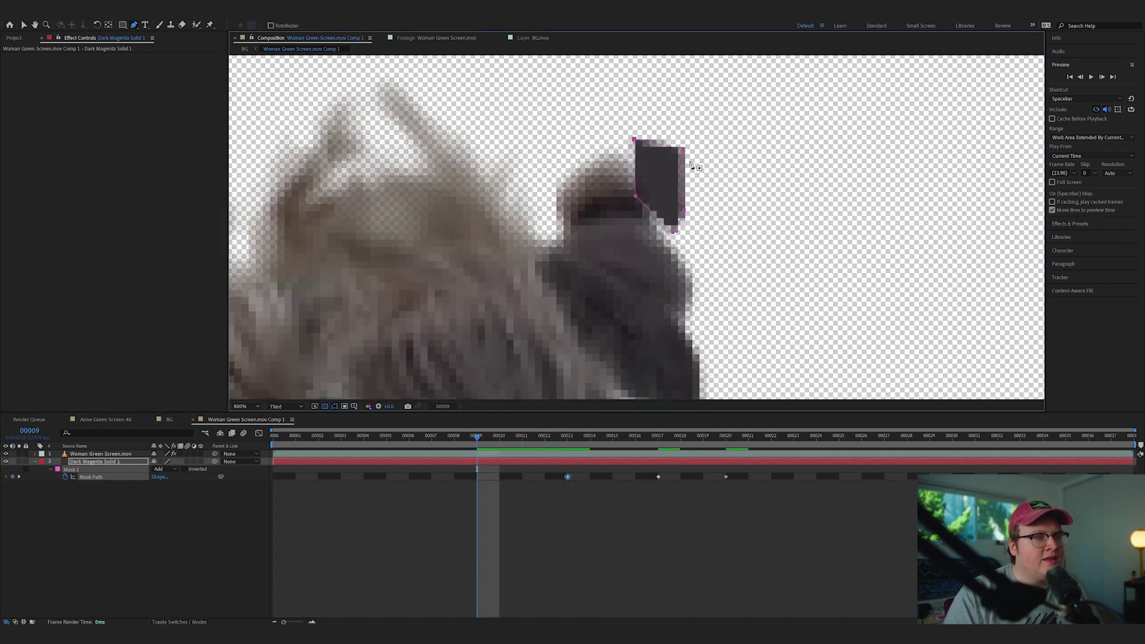
pyautogui.click(522, 443)
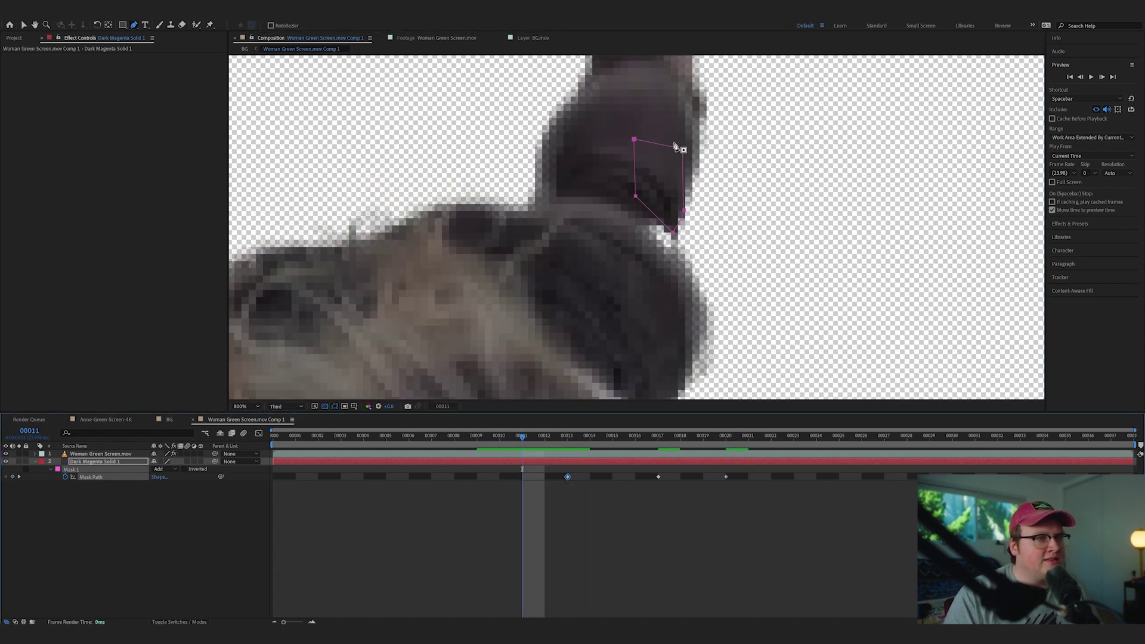
pyautogui.moveTo(682, 149); pyautogui.dragTo(685, 216)
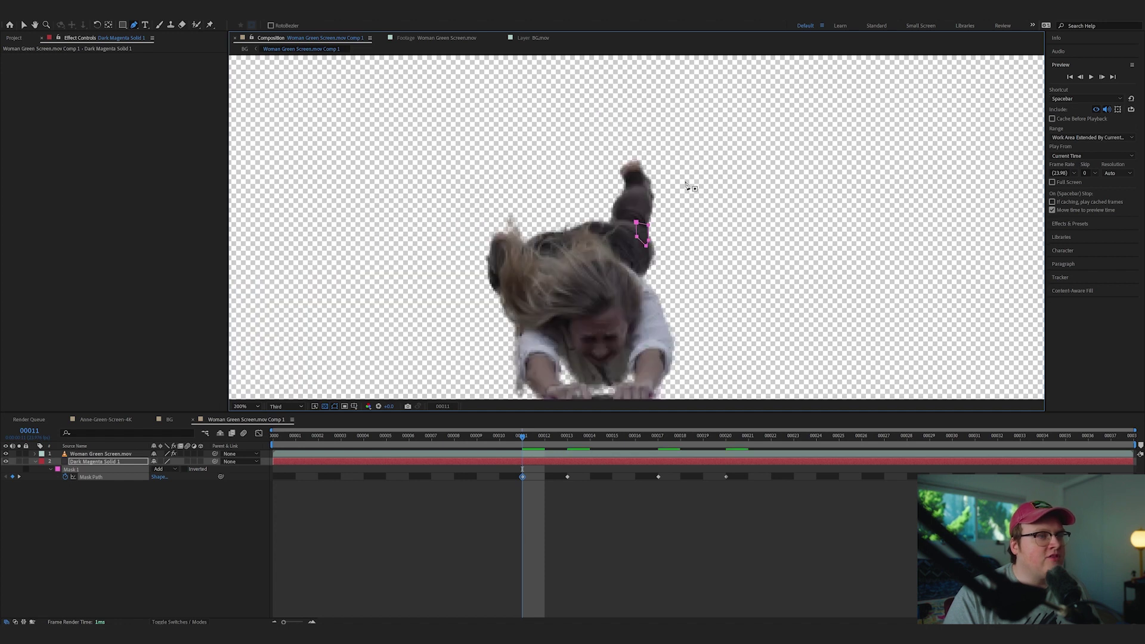
pyautogui.press(',')
pyautogui.press(',')
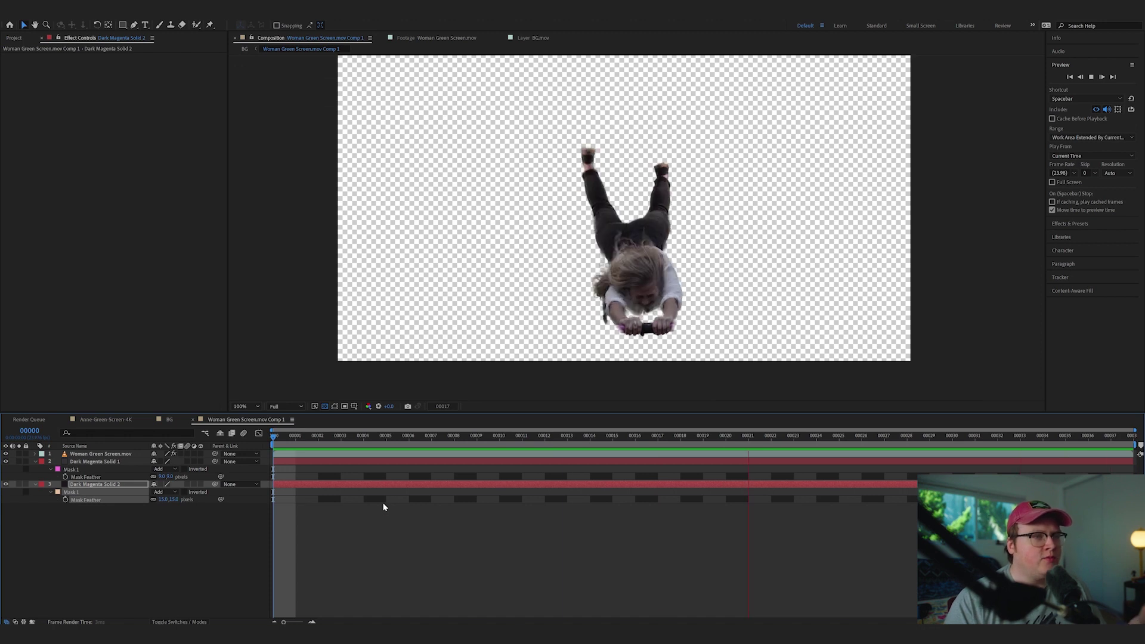
# Step: Switch to the BG composition to check the patched woman in the full composite with the man and sky
pyautogui.click(169, 420)
pyautogui.click(230, 531)
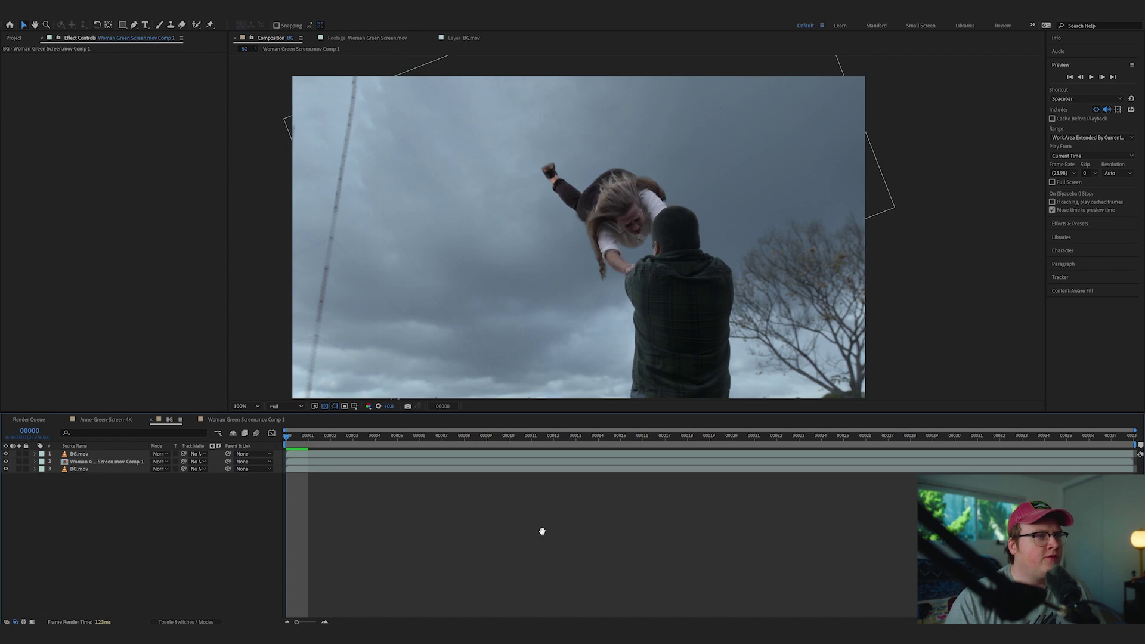
# Step: Play back the composite and apply the Lumetri Color effect to the Woman Green Screen.mov Comp 1 layer
pyautogui.press('space')
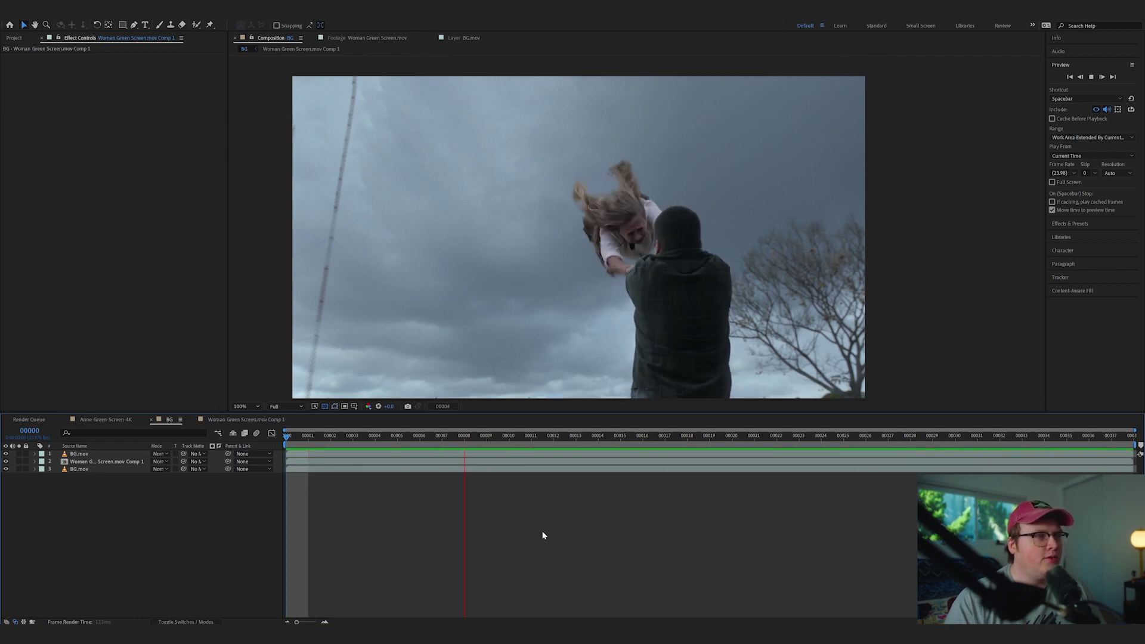
pyautogui.click(234, 470)
pyautogui.click(88, 462)
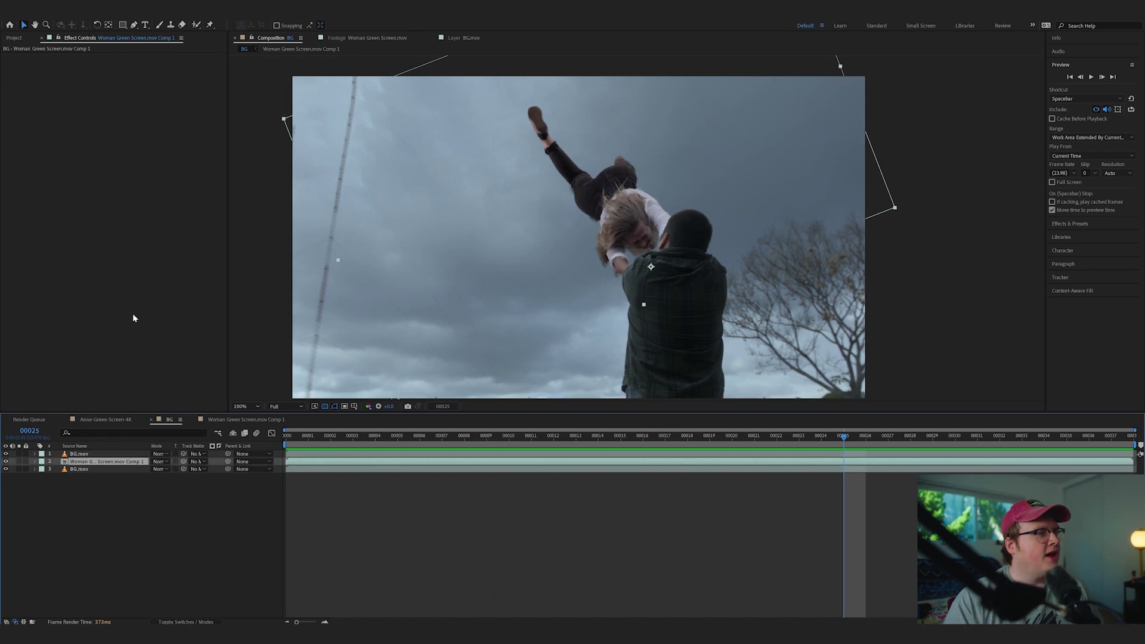
pyautogui.hotkey('ctrl', 'space')
pyautogui.write('lum')
pyautogui.press('Return')
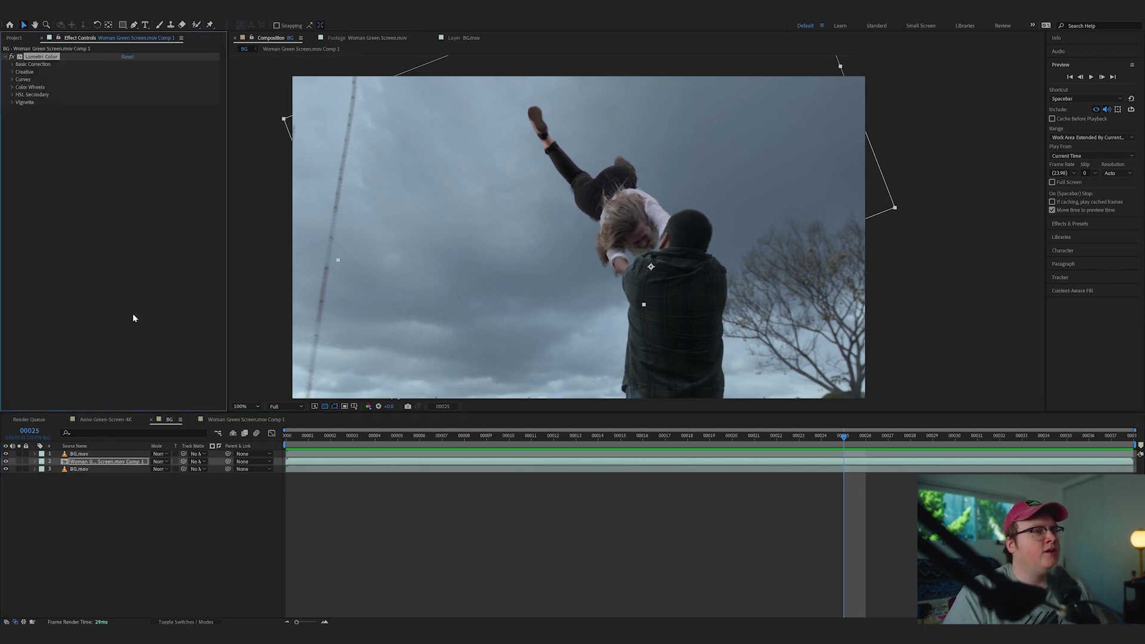
# Step: Grade the woman with a cooler temperature, reduced saturation, exposure -0.6 and lower highlights, and review the match across the shot
pyautogui.click(13, 65)
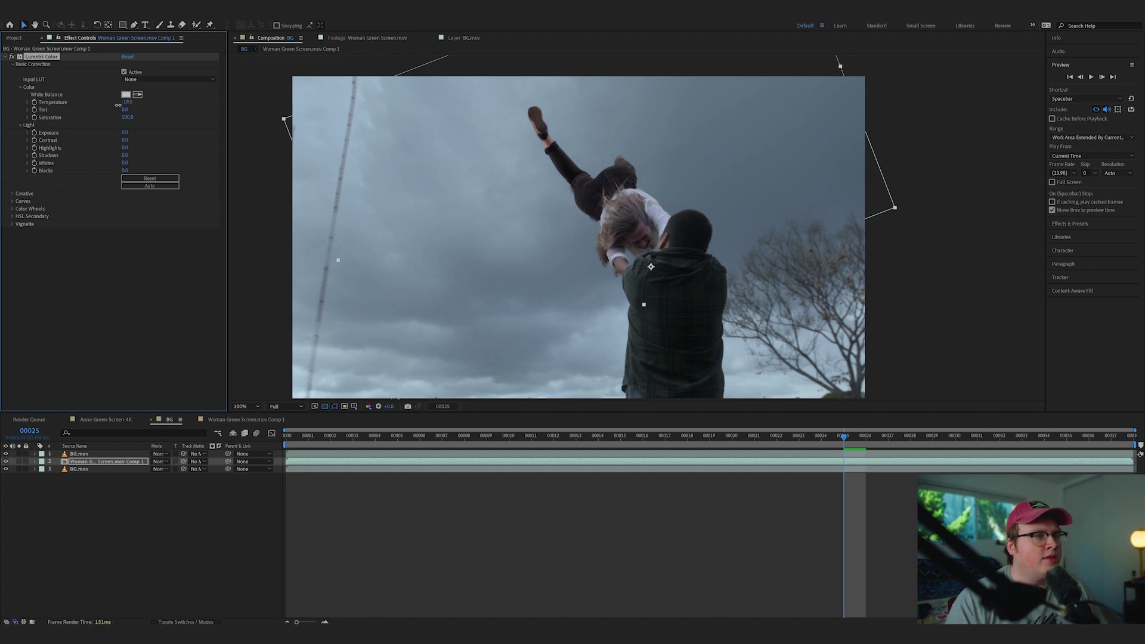
pyautogui.moveTo(119, 105); pyautogui.dragTo(122, 132)
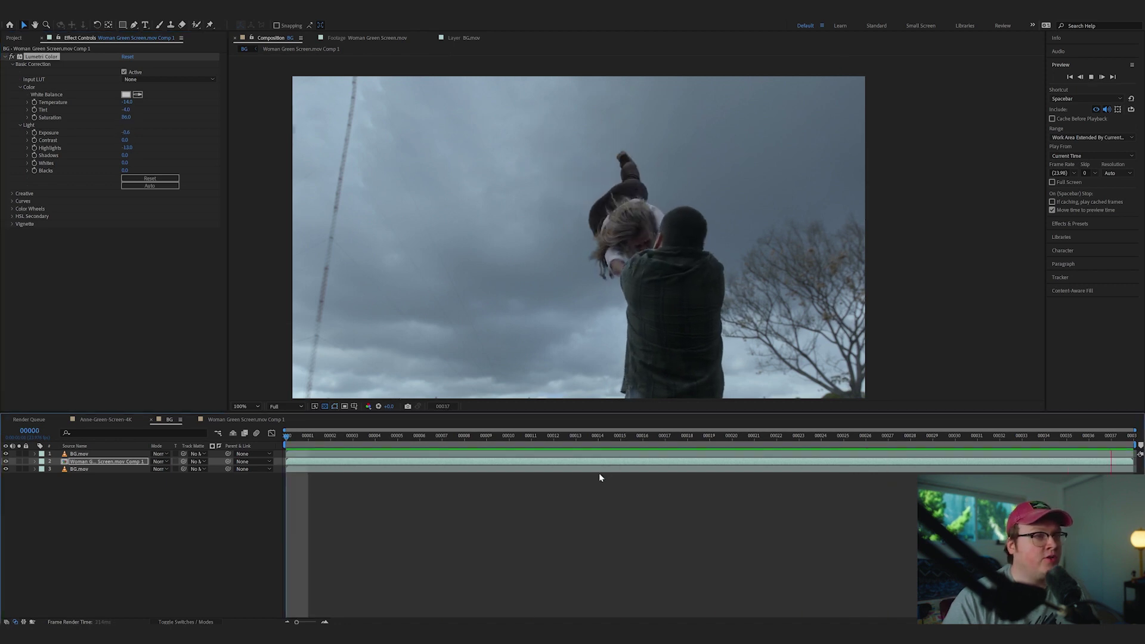
pyautogui.press('space')
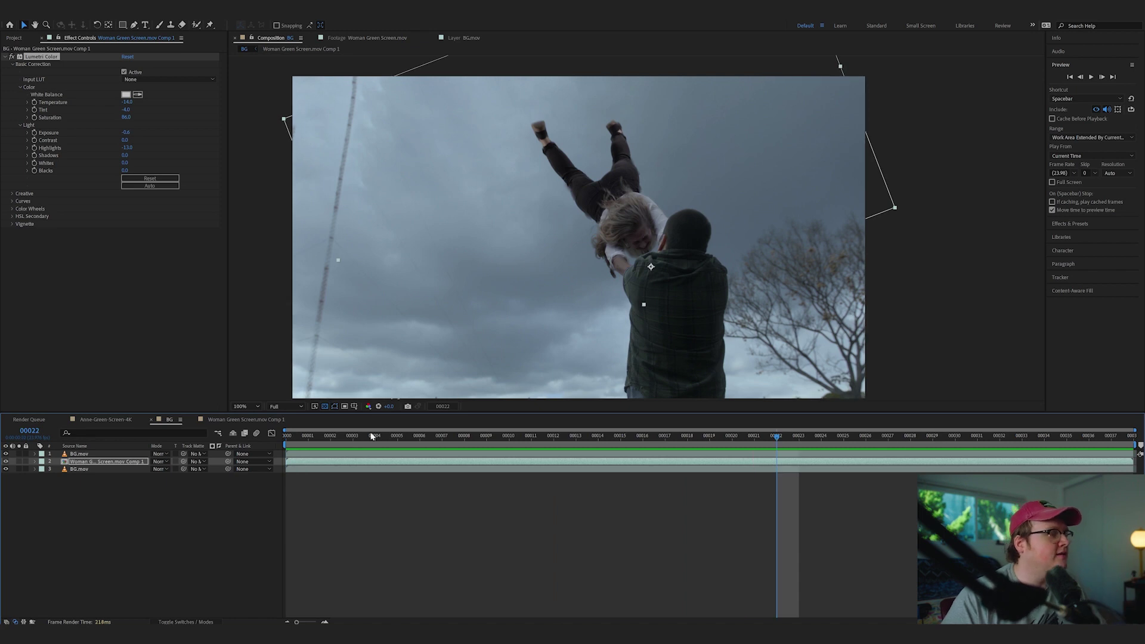
pyautogui.click(331, 435)
pyautogui.moveTo(310, 436); pyautogui.dragTo(134, 392)
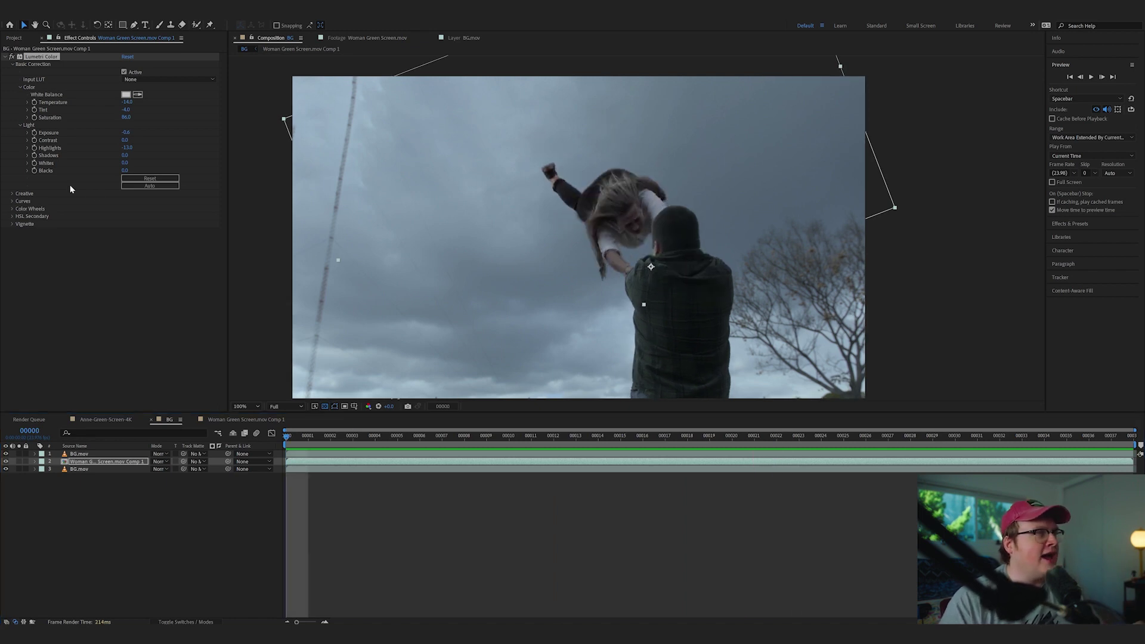
# Step: Preview Tornado-02-Smoke.mov from the _Tornado folder and place it in the BG composition between the woman and the background
pyautogui.click(14, 38)
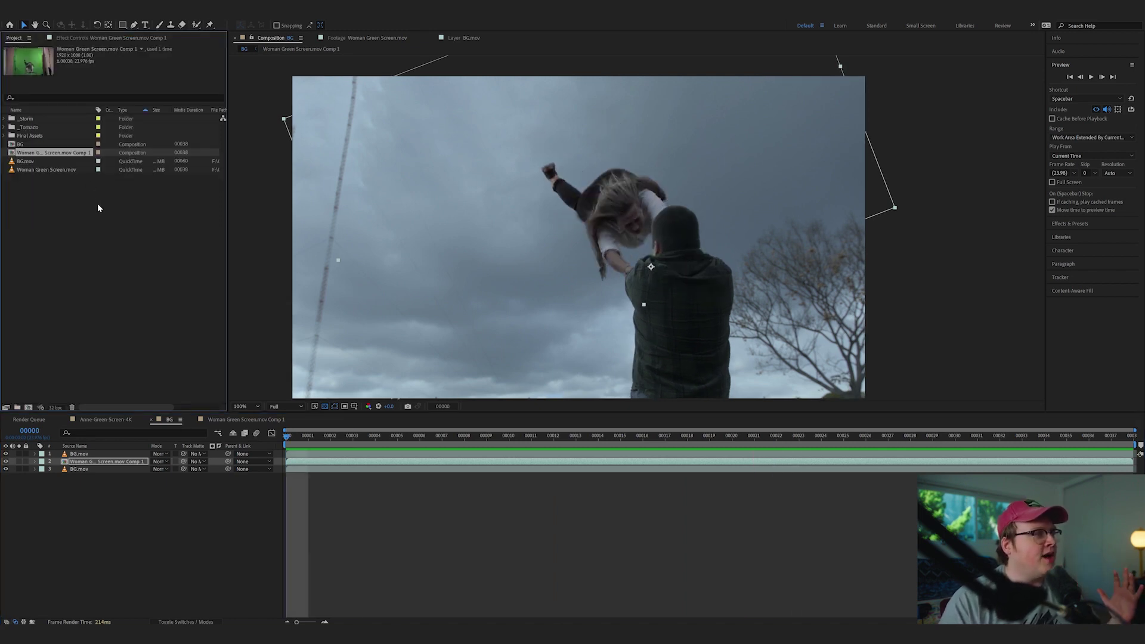
pyautogui.click(4, 128)
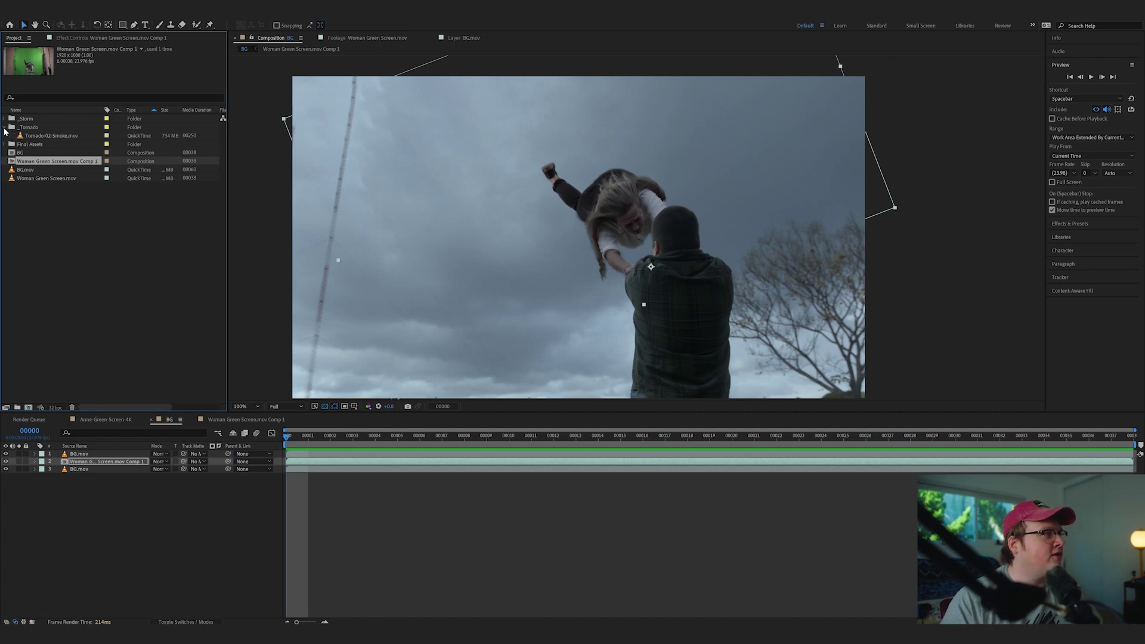
pyautogui.click(50, 137)
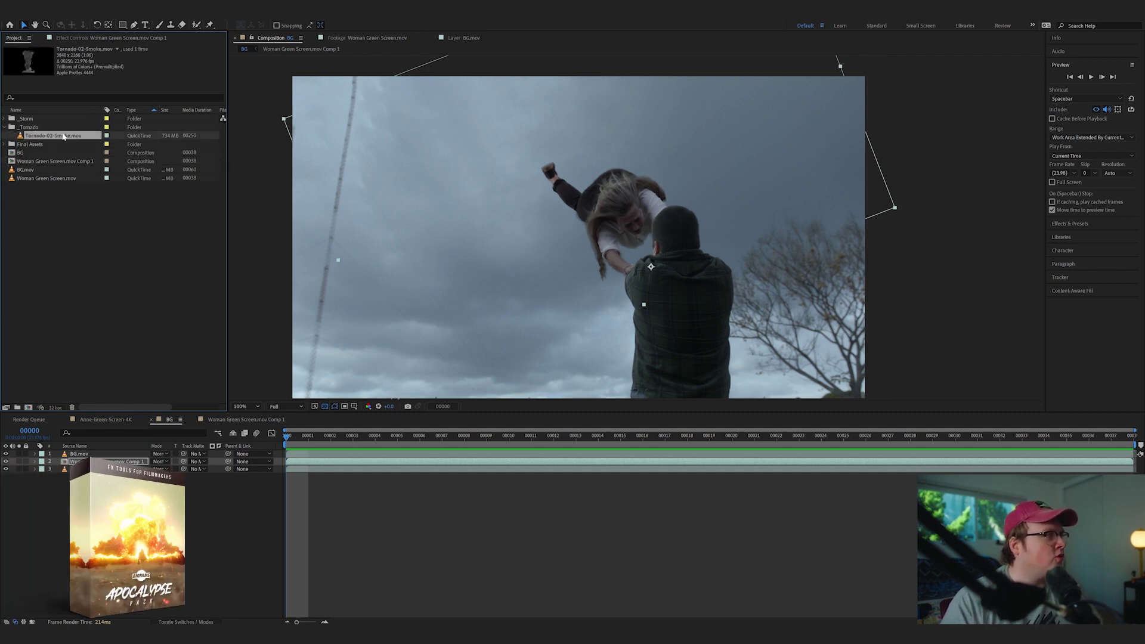
pyautogui.doubleClick(75, 136)
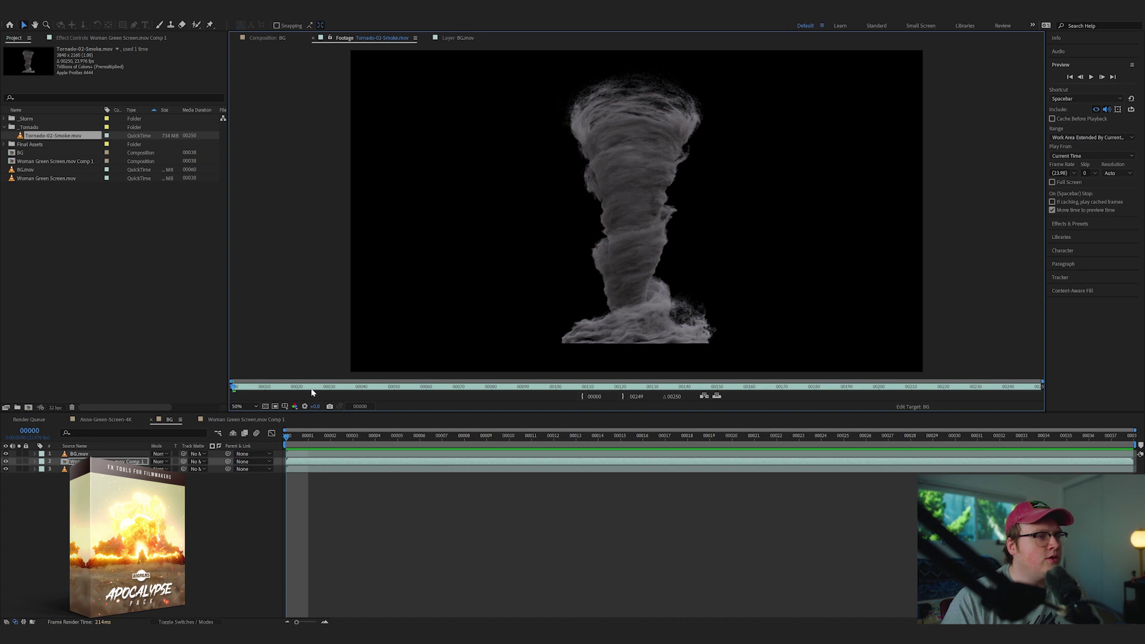
pyautogui.moveTo(328, 398); pyautogui.dragTo(376, 387)
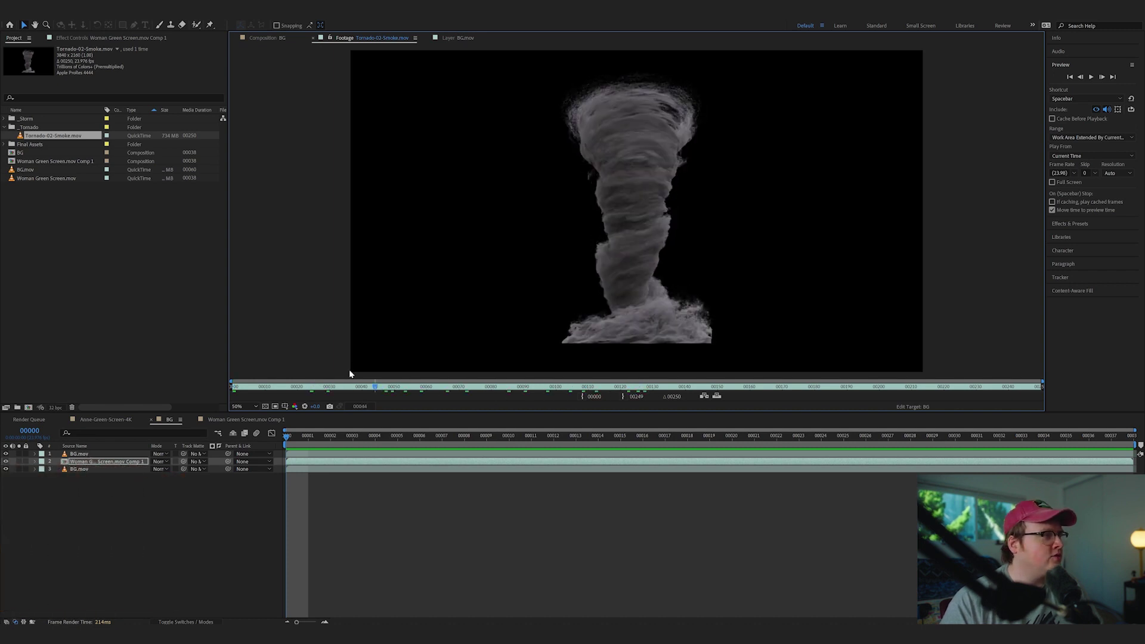
pyautogui.moveTo(77, 139); pyautogui.dragTo(170, 472)
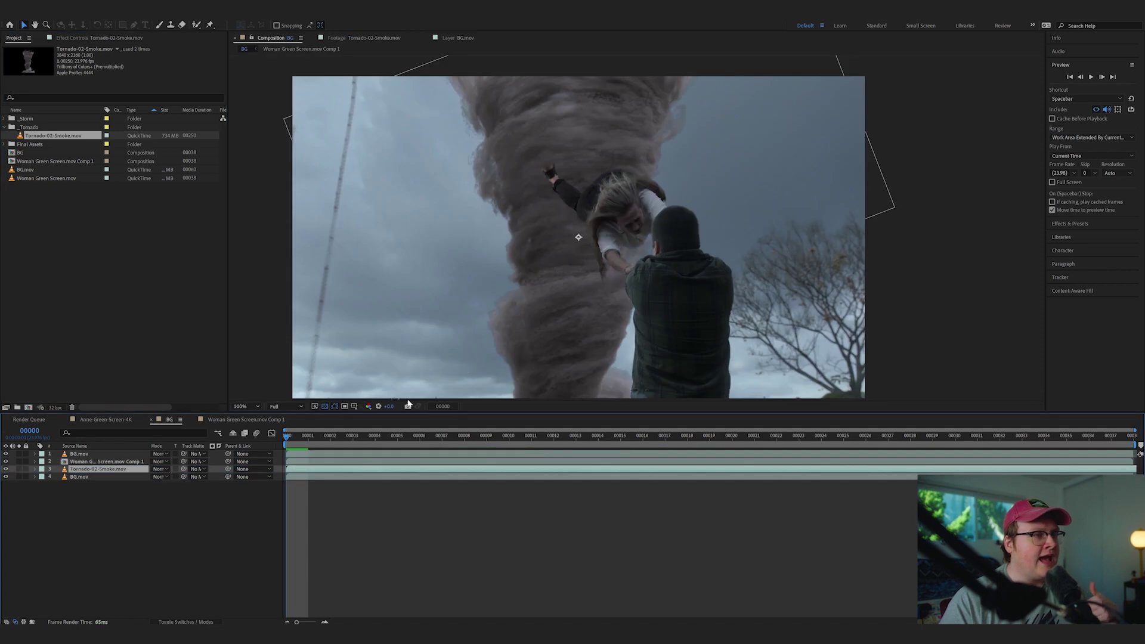
# Step: Shift the tornado left behind the woman and scale it up so it fills the frame height
pyautogui.scroll(-1, 639, 285)
pyautogui.scroll(1, 635, 274)
pyautogui.moveTo(599, 299); pyautogui.dragTo(556, 301)
pyautogui.press('s')
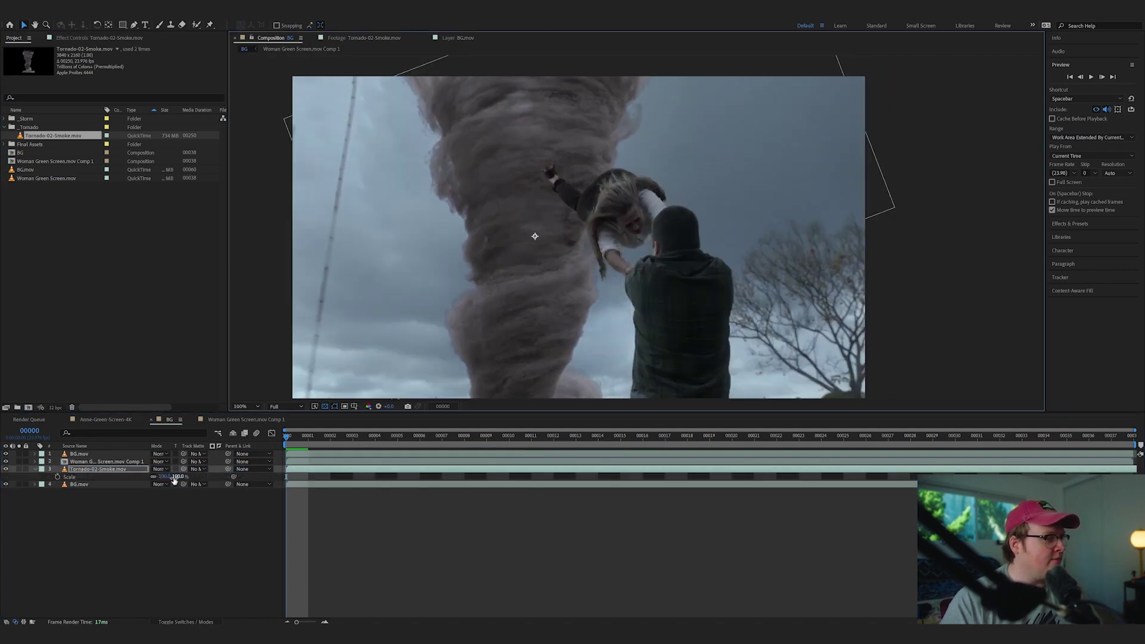
pyautogui.moveTo(163, 477); pyautogui.dragTo(181, 476)
pyautogui.moveTo(550, 327); pyautogui.dragTo(537, 332)
# Step: Play back the composite to check the enlarged tornado's motion behind the woman and man
pyautogui.press('space')
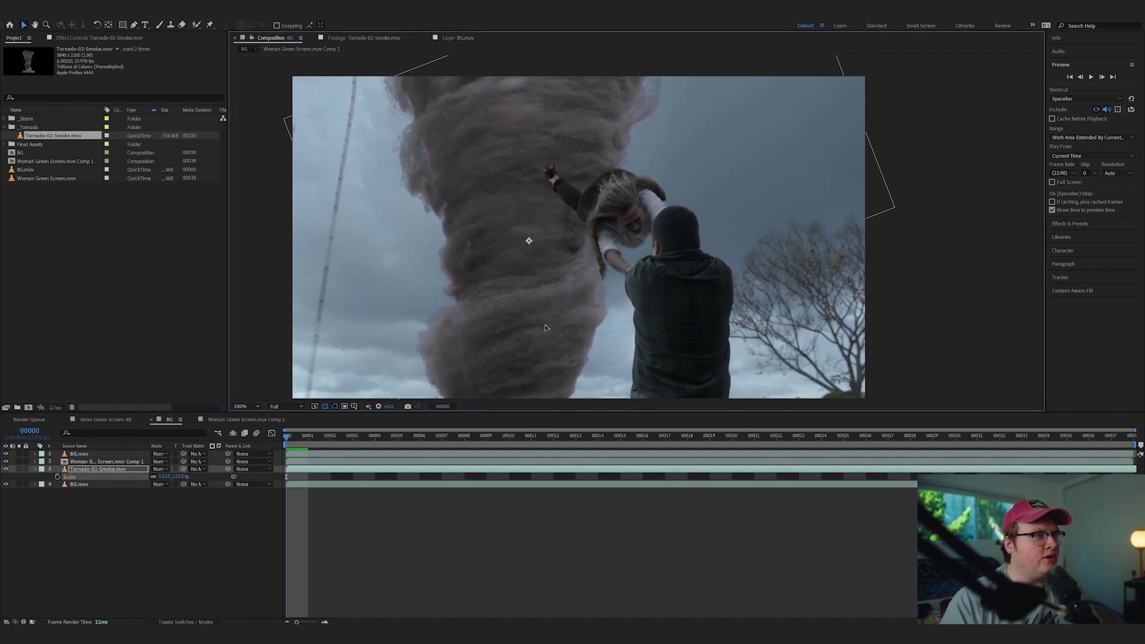
pyautogui.click(412, 527)
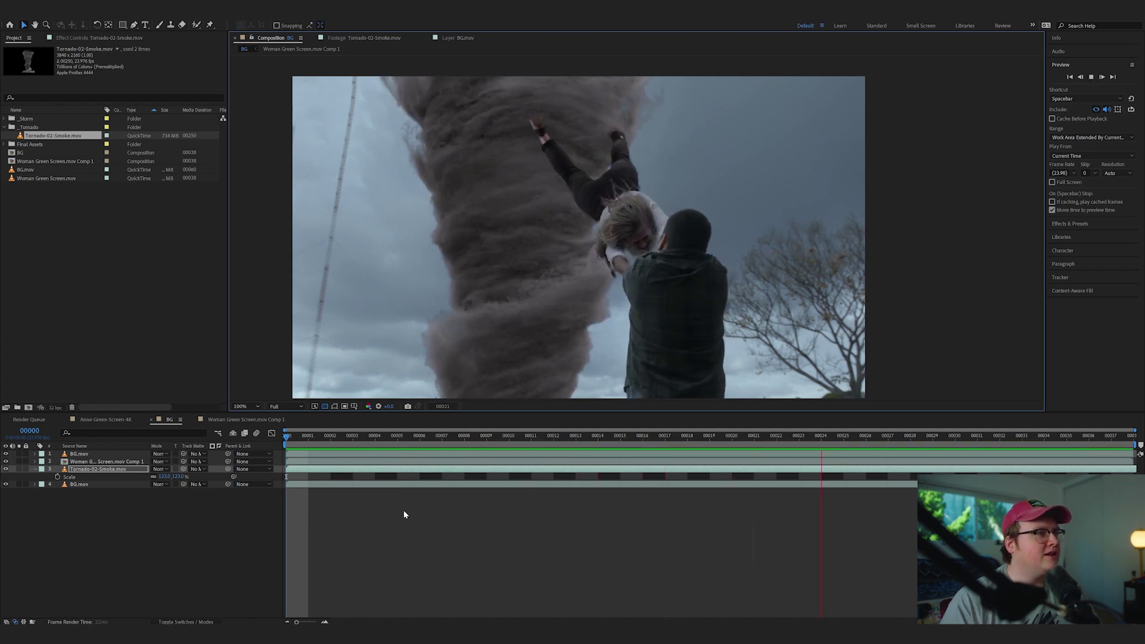
pyautogui.press('space')
pyautogui.press('space')
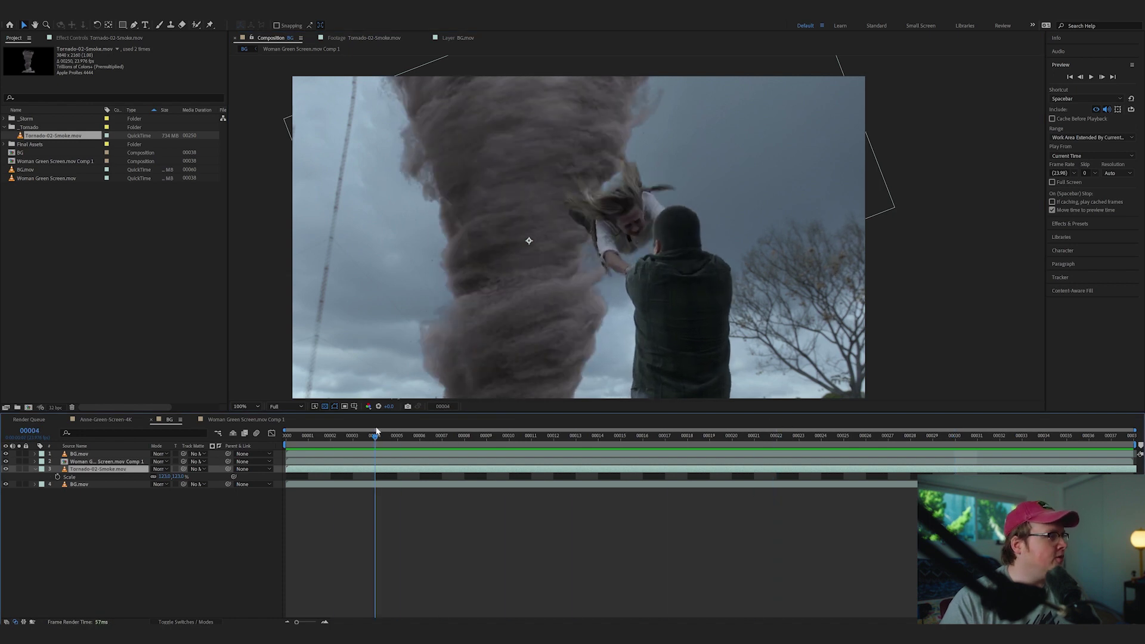
# Step: Apply Lumetri Color to the tornado layer, shifting its temperature toward blue and its tint toward green to match the sky
pyautogui.hotkey('ctrl', 'space')
pyautogui.write('lu')
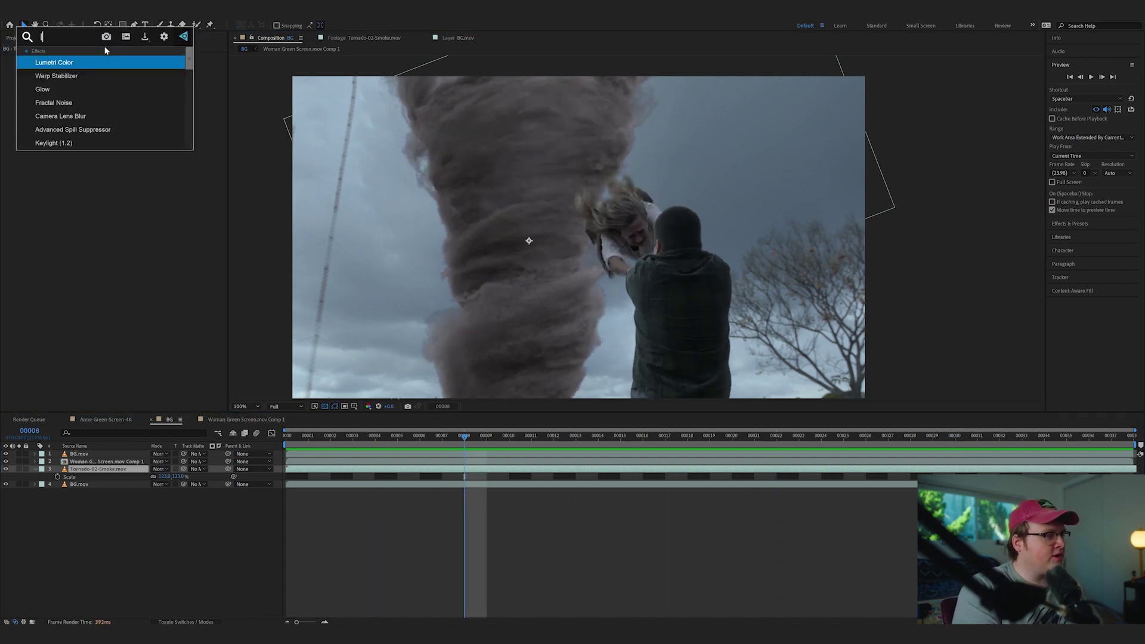
pyautogui.press('Return')
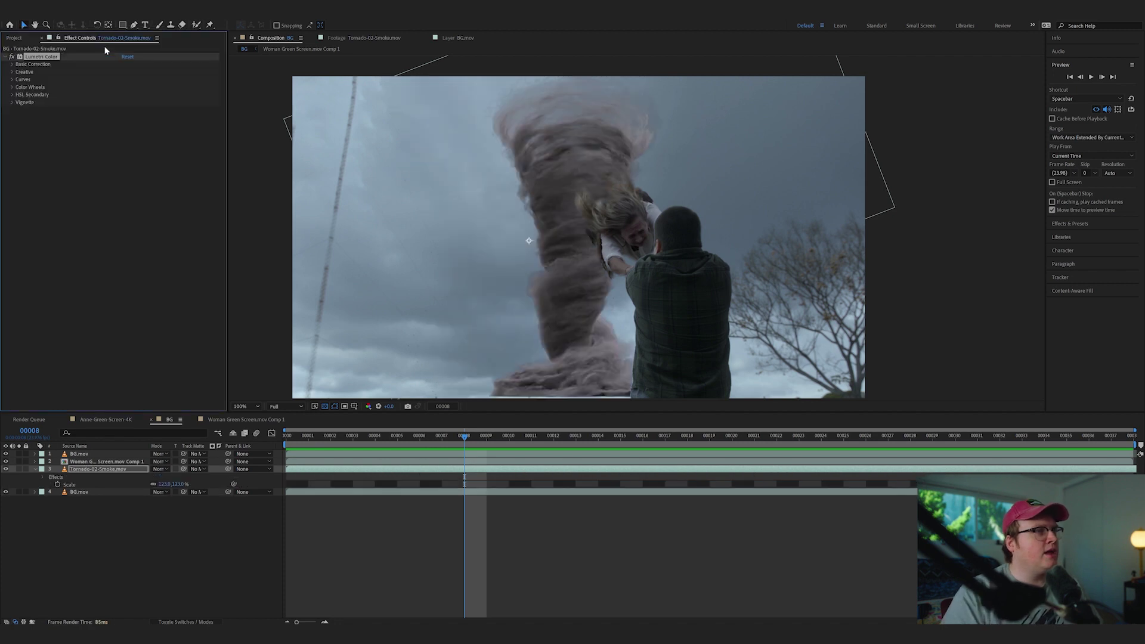
pyautogui.click(11, 65)
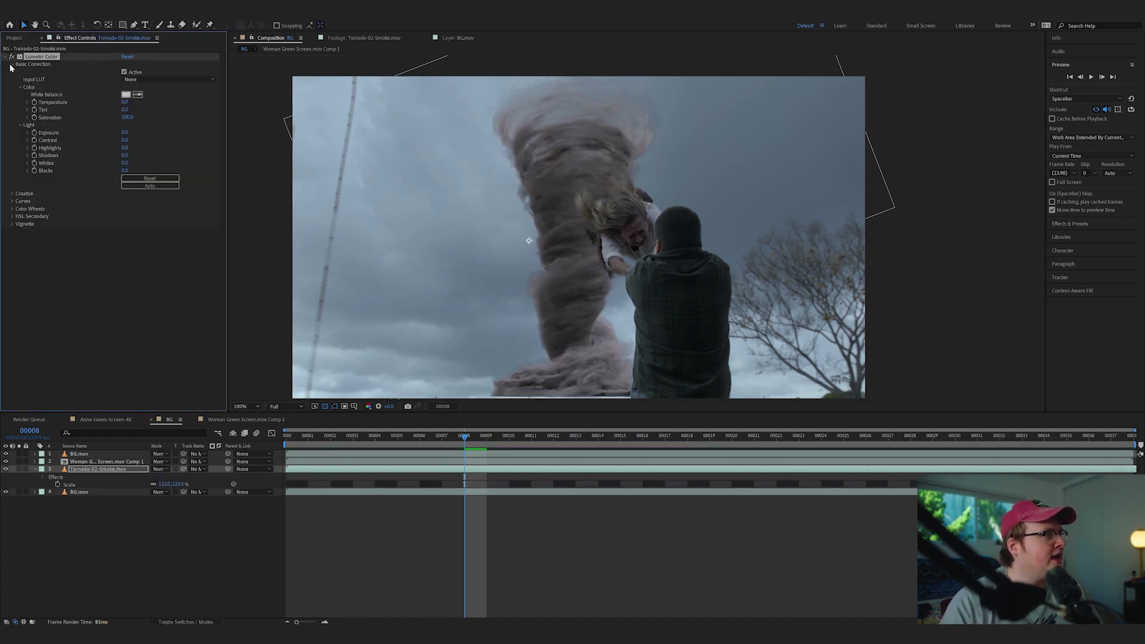
pyautogui.moveTo(119, 102); pyautogui.dragTo(101, 102)
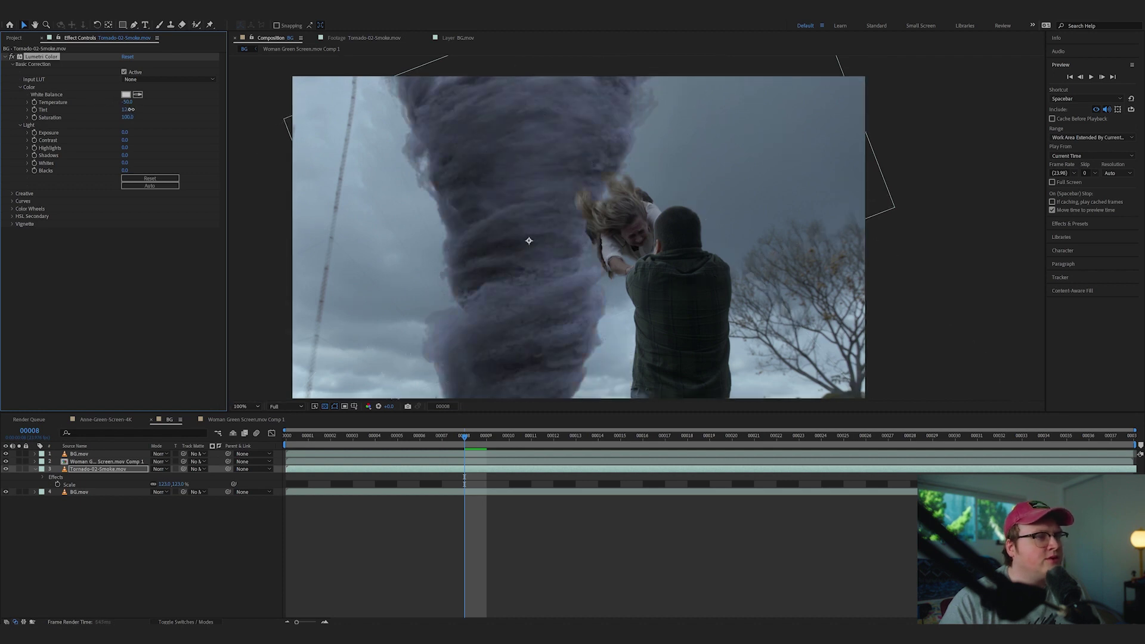
pyautogui.moveTo(116, 106); pyautogui.dragTo(113, 106)
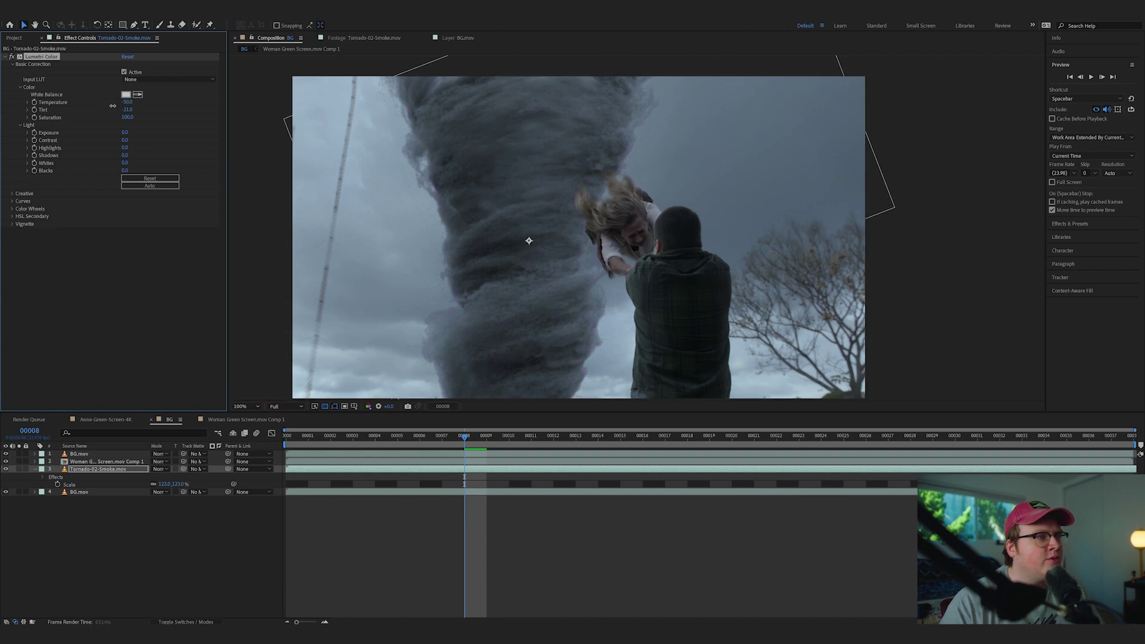
# Step: Compare the tornado with and without its color correction and play back the composite from frame 0
pyautogui.click(12, 57)
pyautogui.click(12, 57)
pyautogui.click(12, 57)
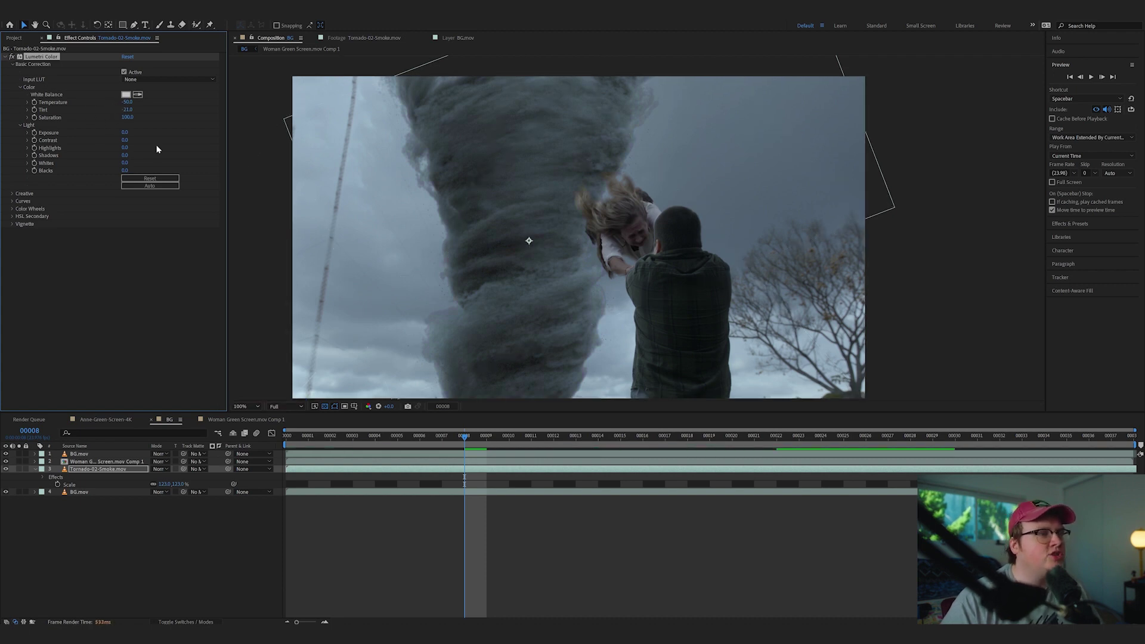
pyautogui.moveTo(413, 433); pyautogui.dragTo(286, 434)
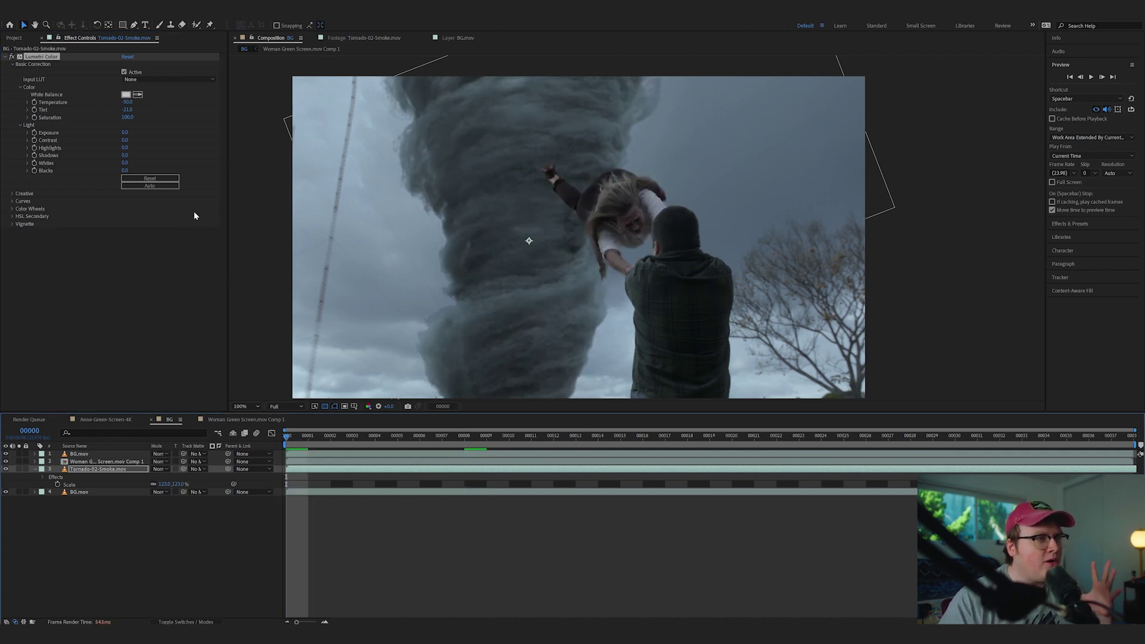
pyautogui.press('space')
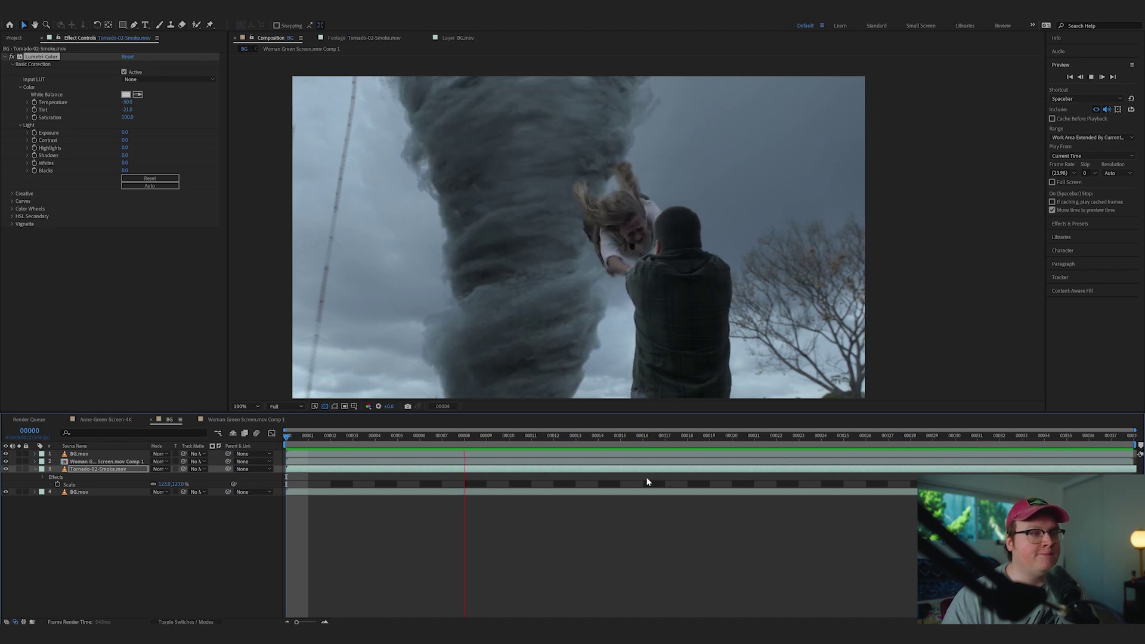
pyautogui.press('space')
# Step: Browse the clips in the _Storm folder and preview Trees-06.mov
pyautogui.click(13, 38)
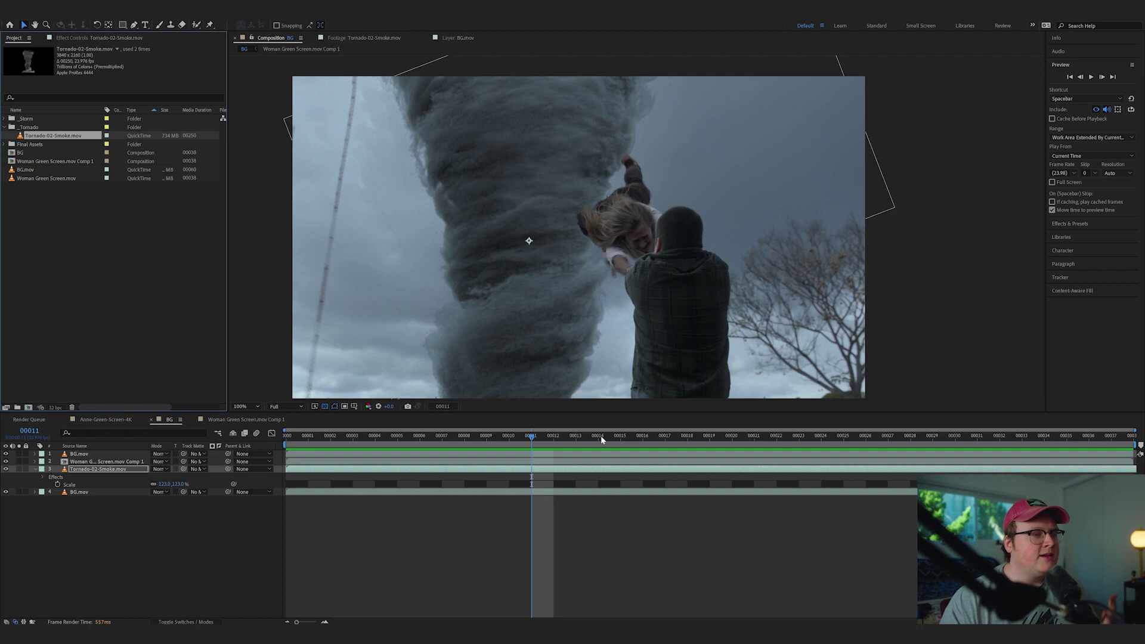
pyautogui.moveTo(600, 436); pyautogui.dragTo(554, 447)
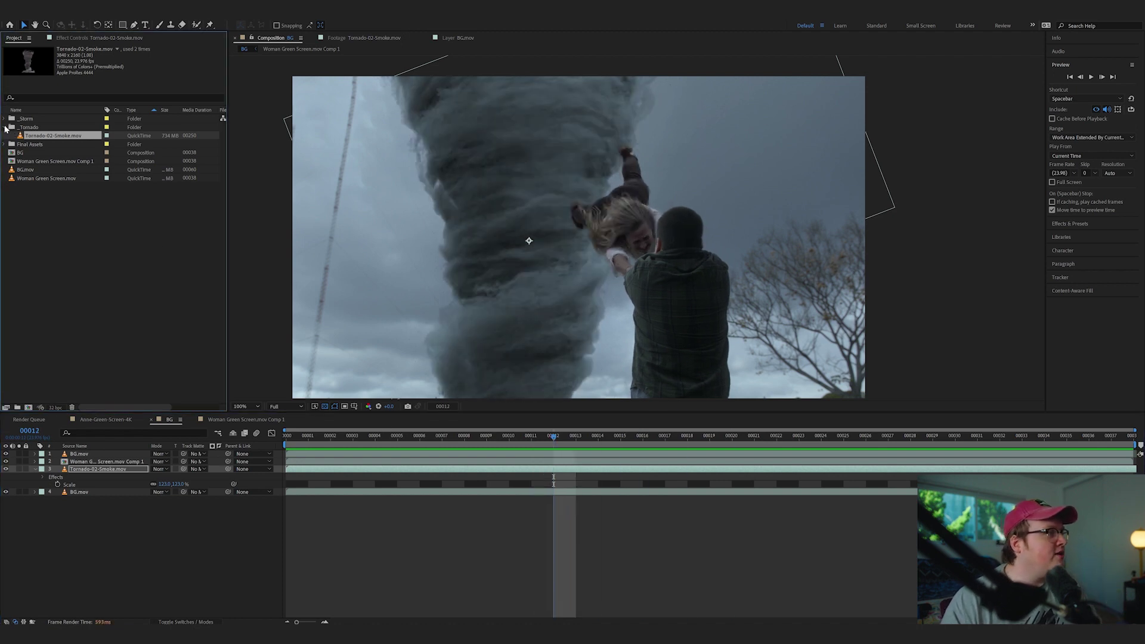
pyautogui.click(6, 128)
pyautogui.click(5, 119)
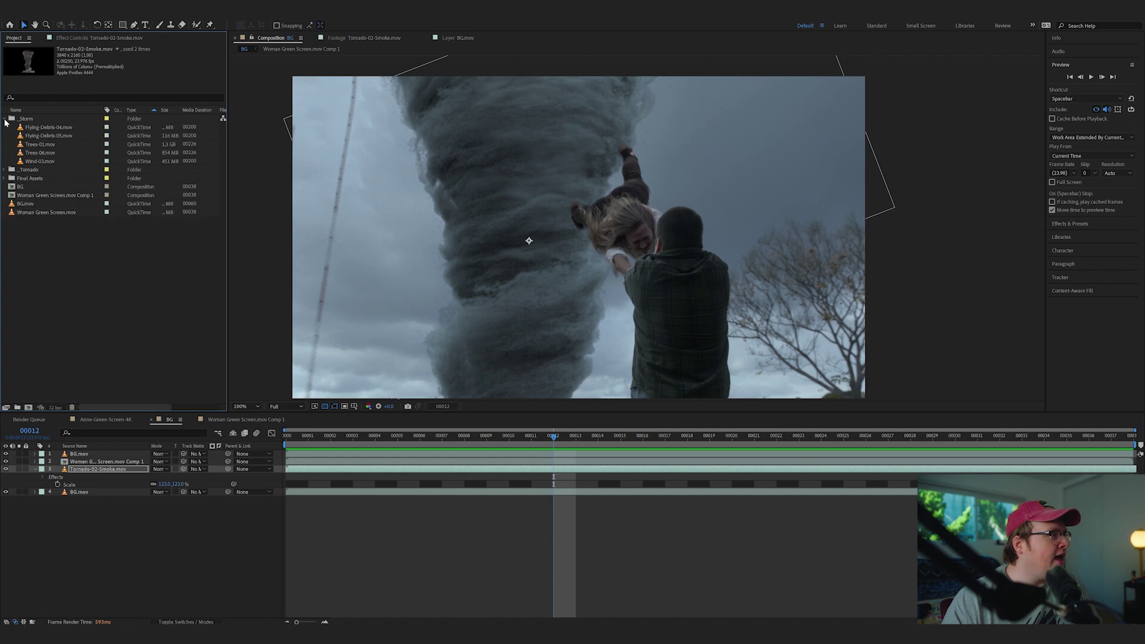
pyautogui.doubleClick(50, 154)
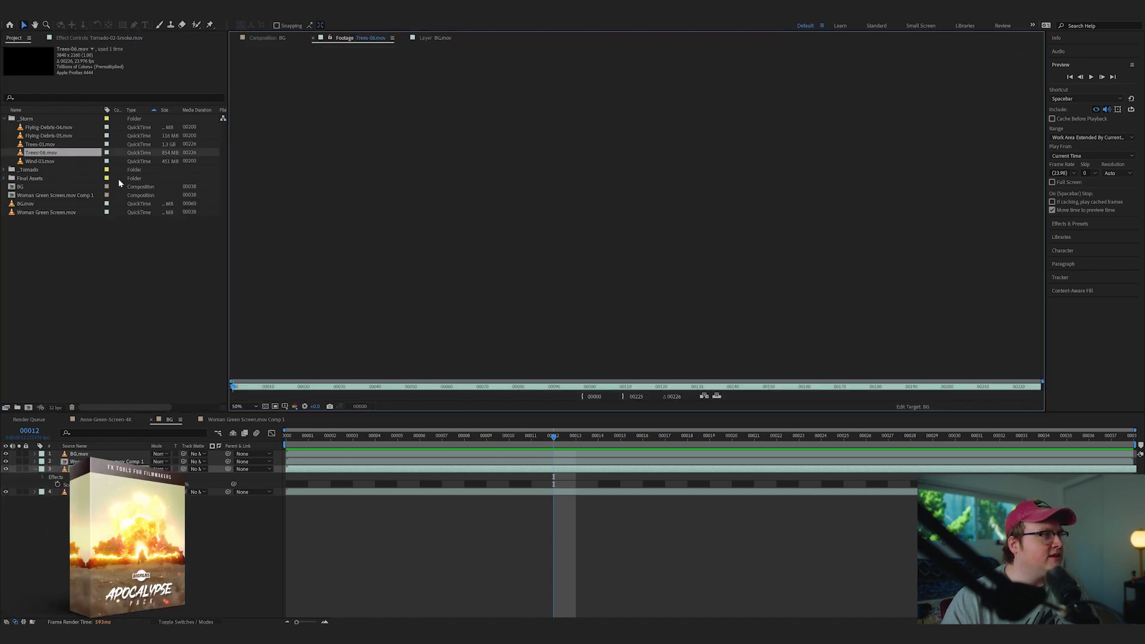
pyautogui.press('space')
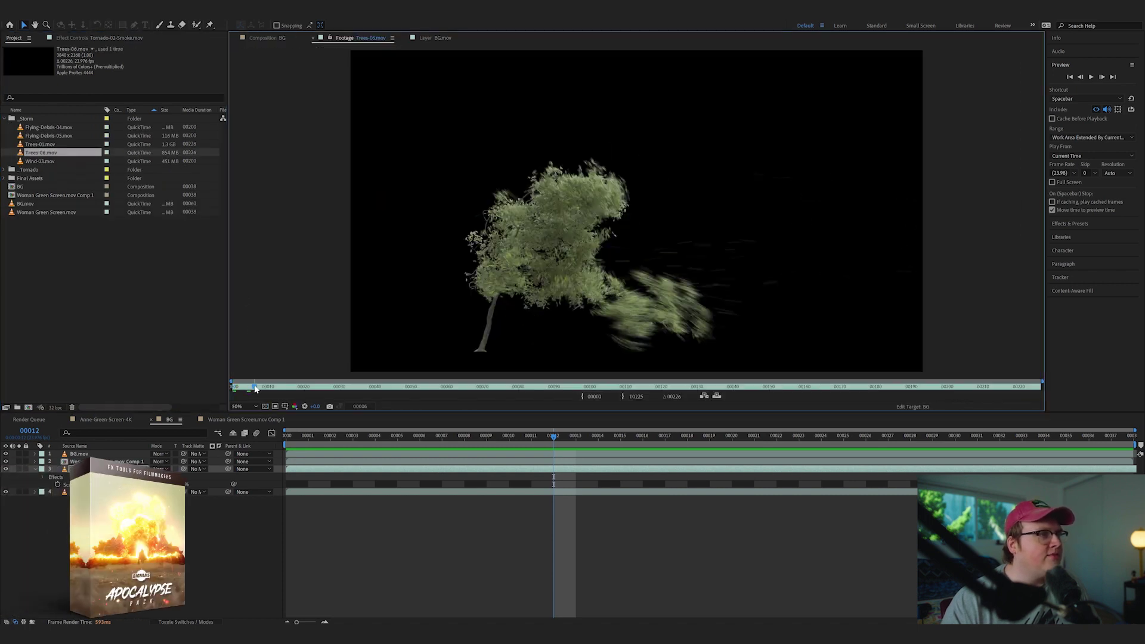
# Step: Preview Trees-01.mov and place it in the BG composition between the tornado and the background
pyautogui.doubleClick(66, 145)
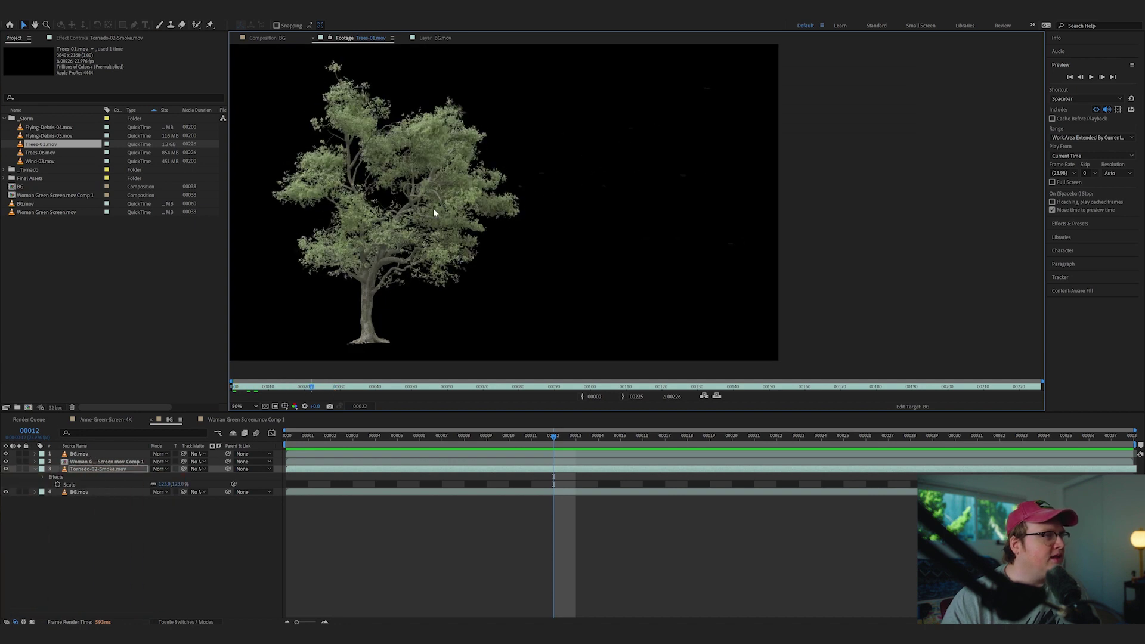
pyautogui.moveTo(434, 213); pyautogui.dragTo(534, 258)
pyautogui.moveTo(57, 146); pyautogui.dragTo(136, 491)
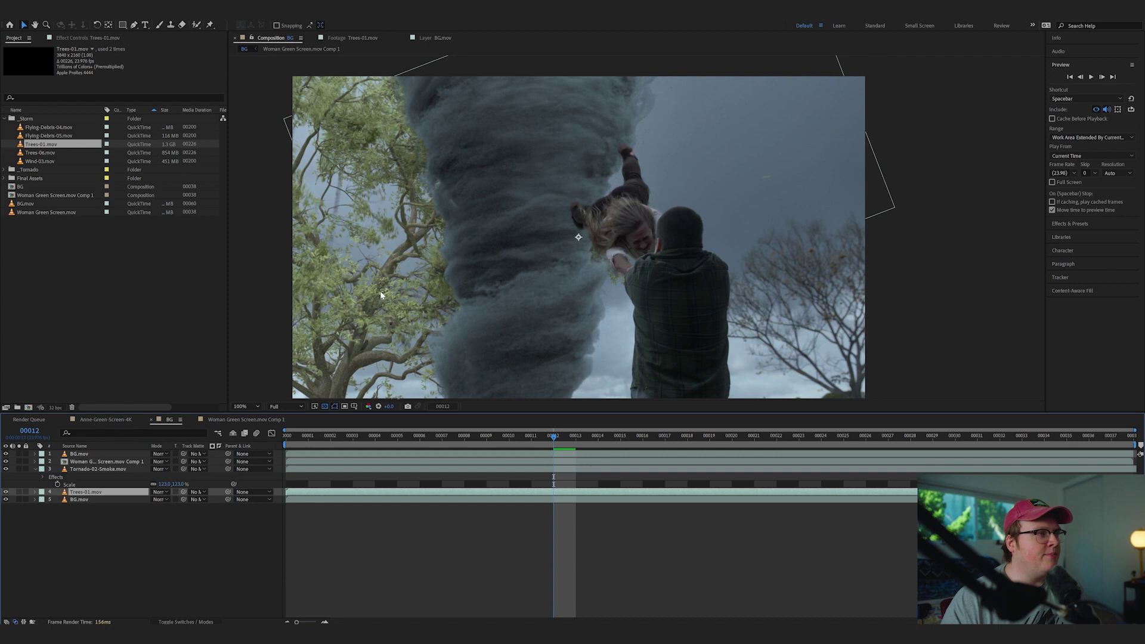
# Step: Scale Trees-01.mov down to about 42% and position it over the bare tree to the right of the man
pyautogui.moveTo(379, 294); pyautogui.dragTo(857, 323)
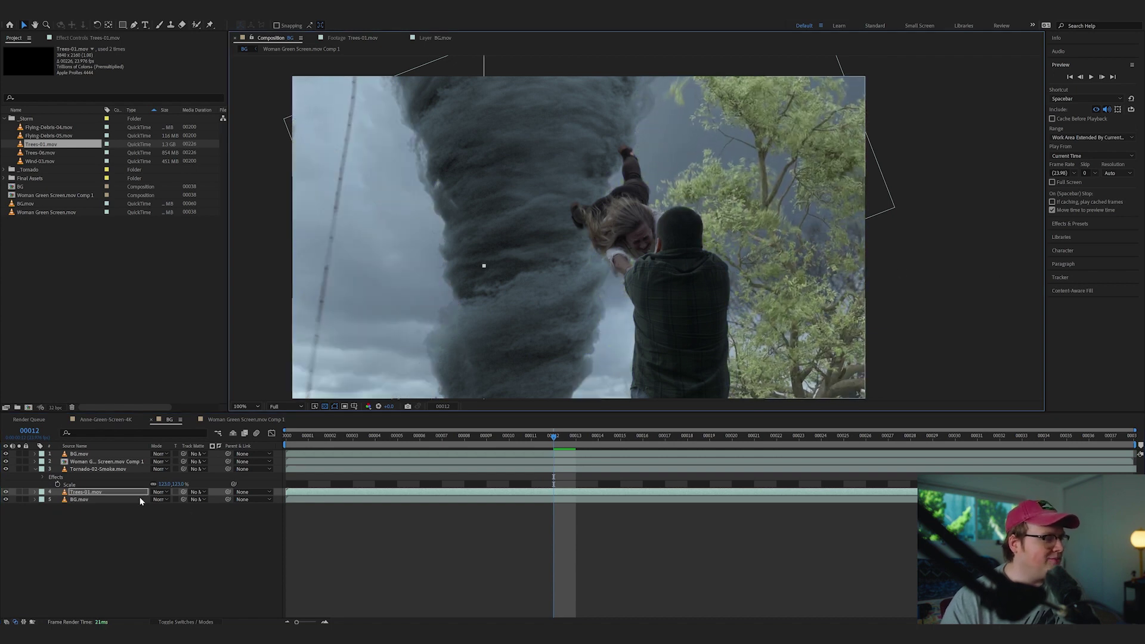
pyautogui.press('s')
pyautogui.moveTo(173, 500); pyautogui.dragTo(149, 500)
pyautogui.moveTo(854, 296); pyautogui.dragTo(757, 348)
pyautogui.moveTo(173, 499); pyautogui.dragTo(163, 500)
pyautogui.moveTo(800, 289); pyautogui.dragTo(754, 284)
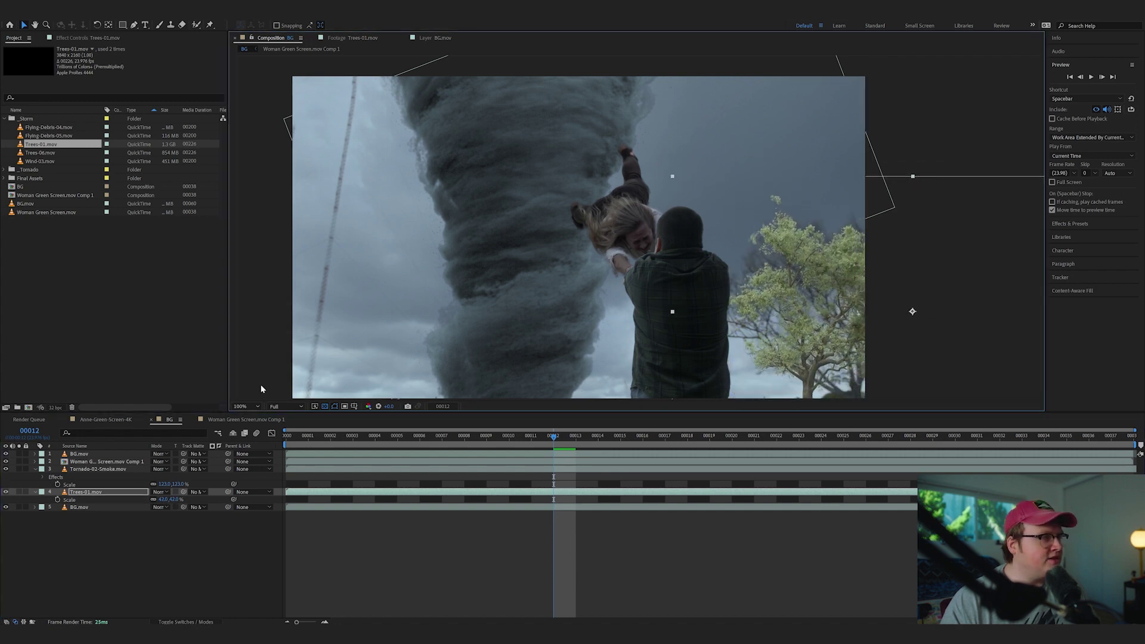
# Step: Rotate the Trees-01.mov tree slightly counterclockwise and reposition it over the bare tree beside the man
pyautogui.press('w')
pyautogui.moveTo(903, 258); pyautogui.dragTo(897, 267)
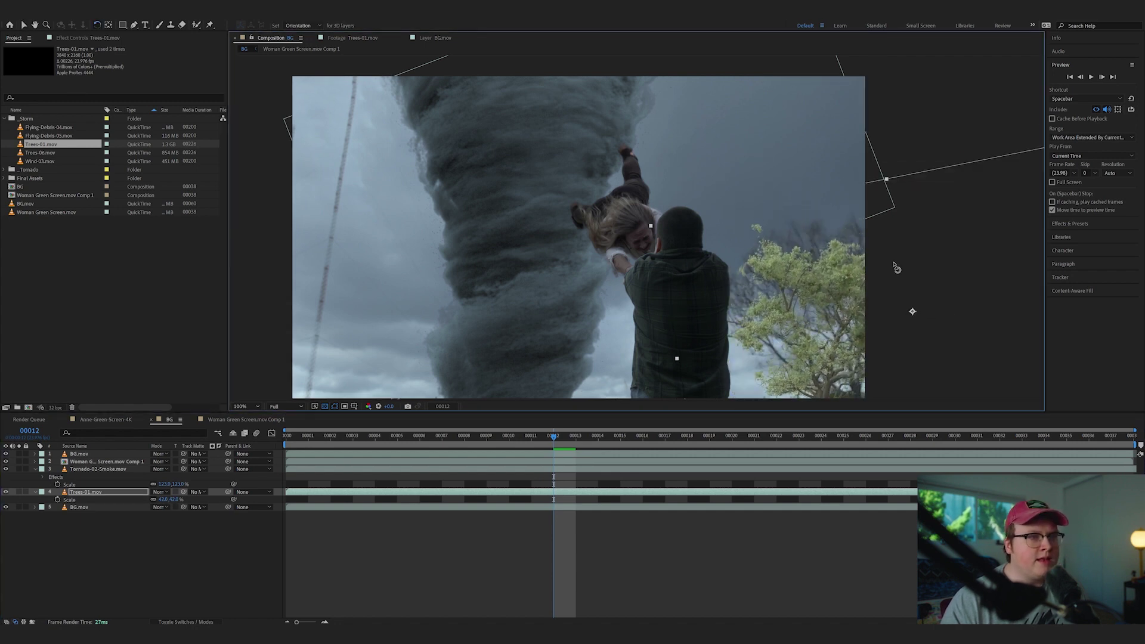
pyautogui.click(22, 25)
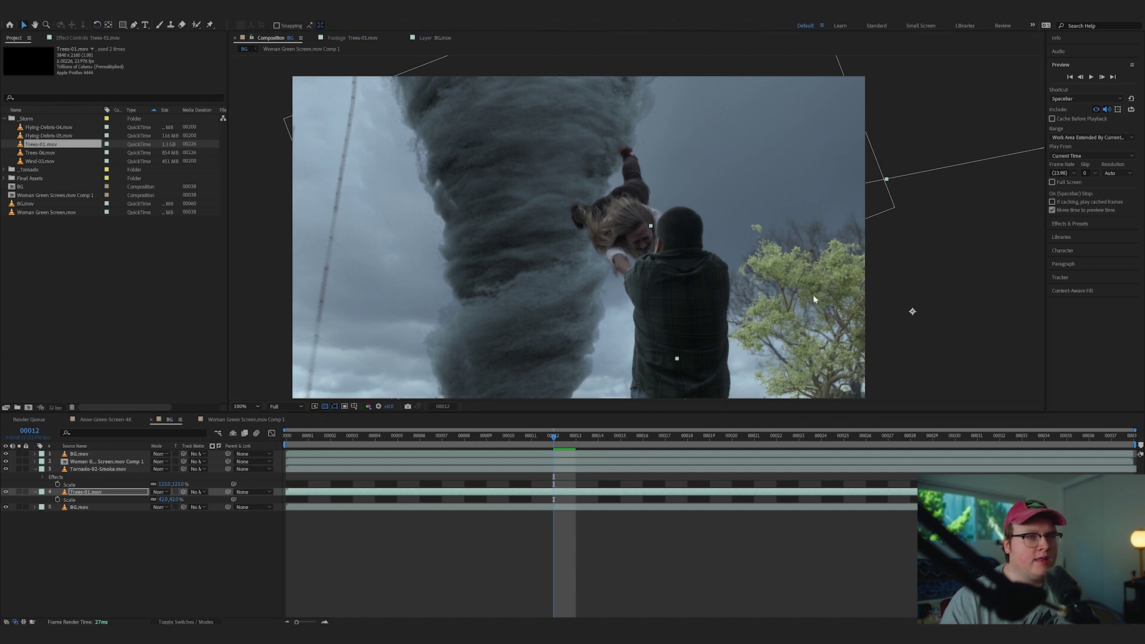
pyautogui.moveTo(814, 299); pyautogui.dragTo(750, 305)
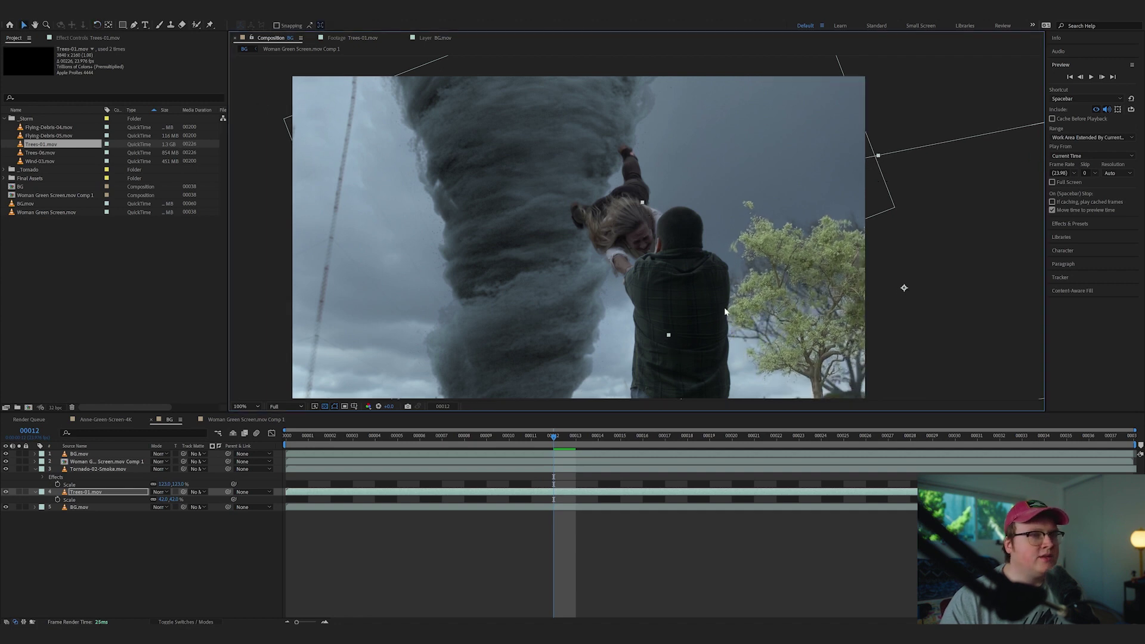
# Step: Flip the Trees-01.mov tree horizontally, scale it to about 50%, and reposition it to cover the bare tree
pyautogui.moveTo(669, 338); pyautogui.dragTo(1037, 242)
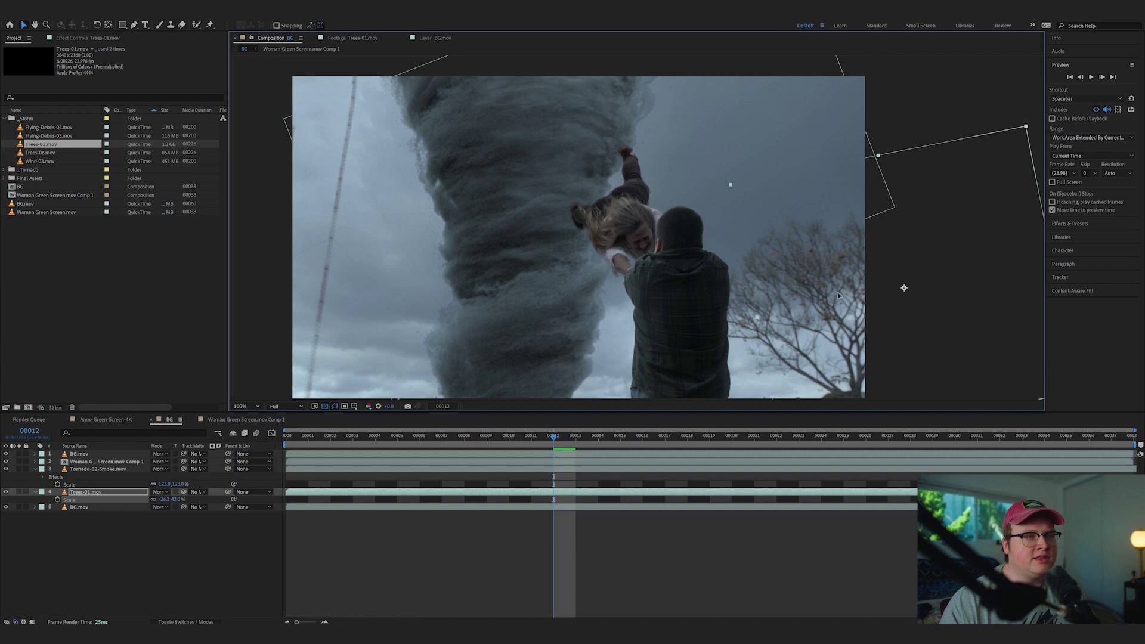
pyautogui.moveTo(838, 295); pyautogui.dragTo(972, 243)
pyautogui.moveTo(799, 293); pyautogui.dragTo(815, 310)
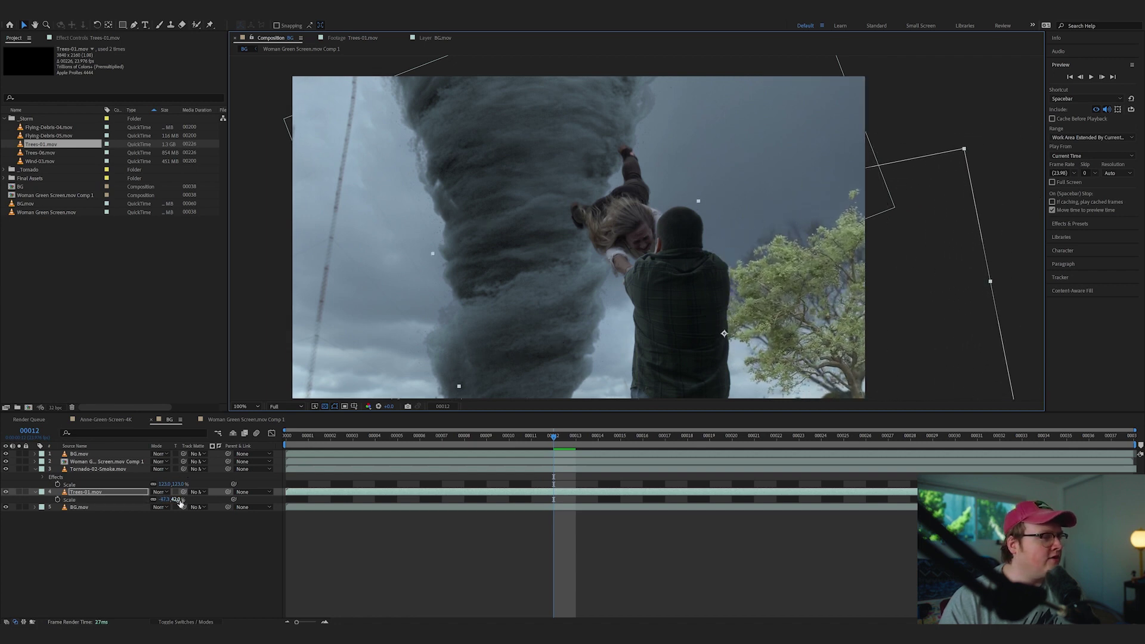
pyautogui.moveTo(179, 501); pyautogui.dragTo(186, 502)
pyautogui.moveTo(825, 322); pyautogui.dragTo(811, 327)
# Step: Hide Trees-01.mov briefly to compare its sharpness with the bare tree in the background plate, and restore it
pyautogui.click(84, 41)
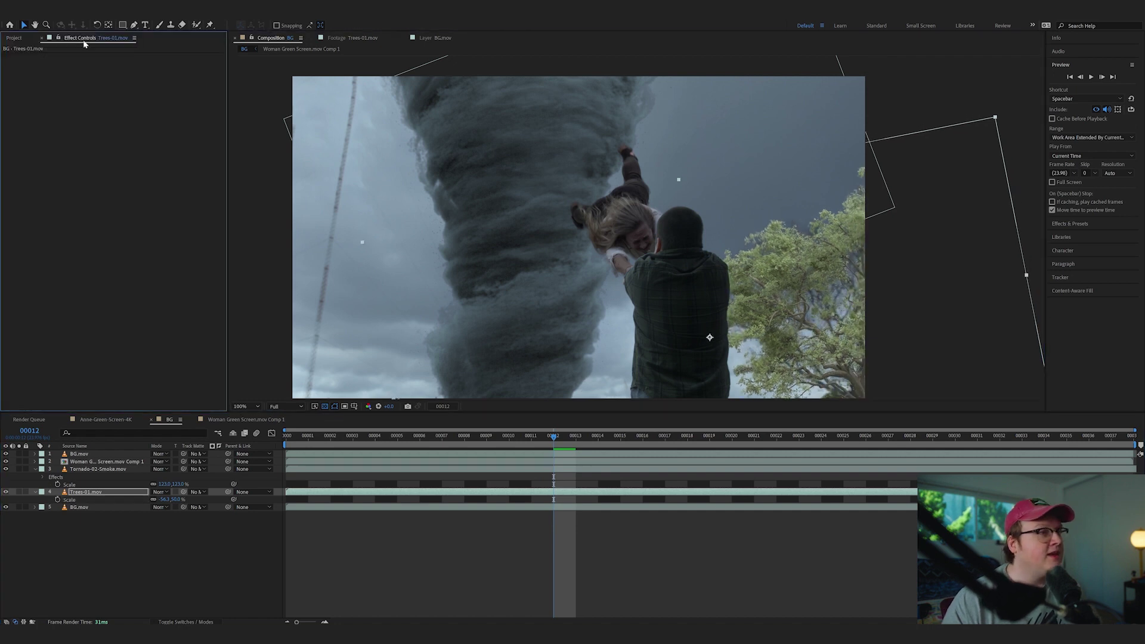
pyautogui.scroll(3, 729, 274)
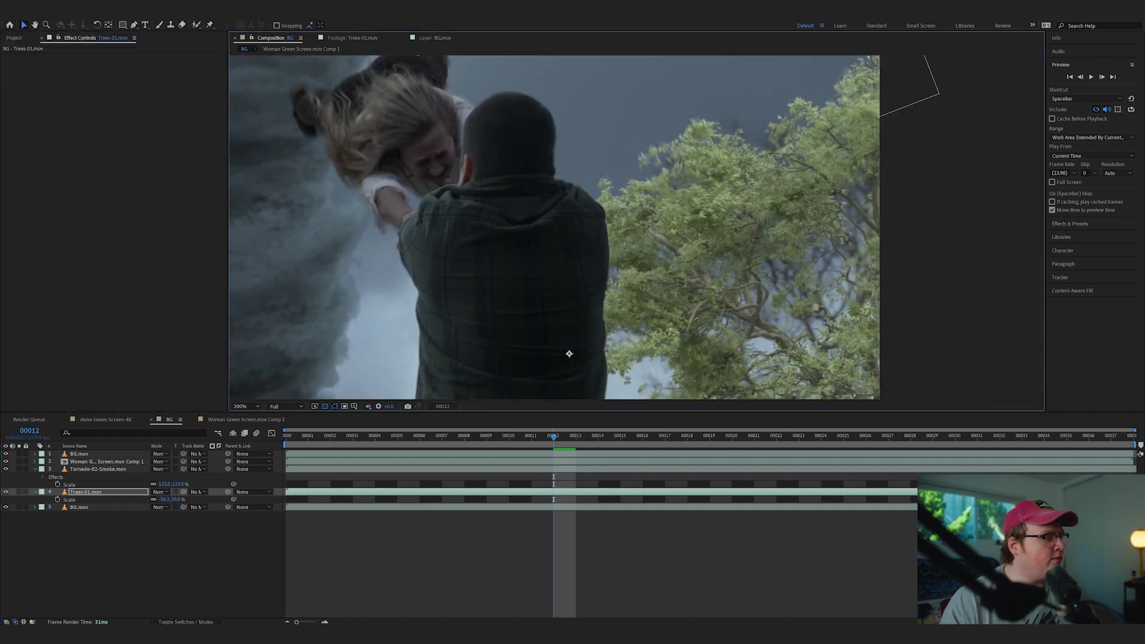
pyautogui.click(5, 492)
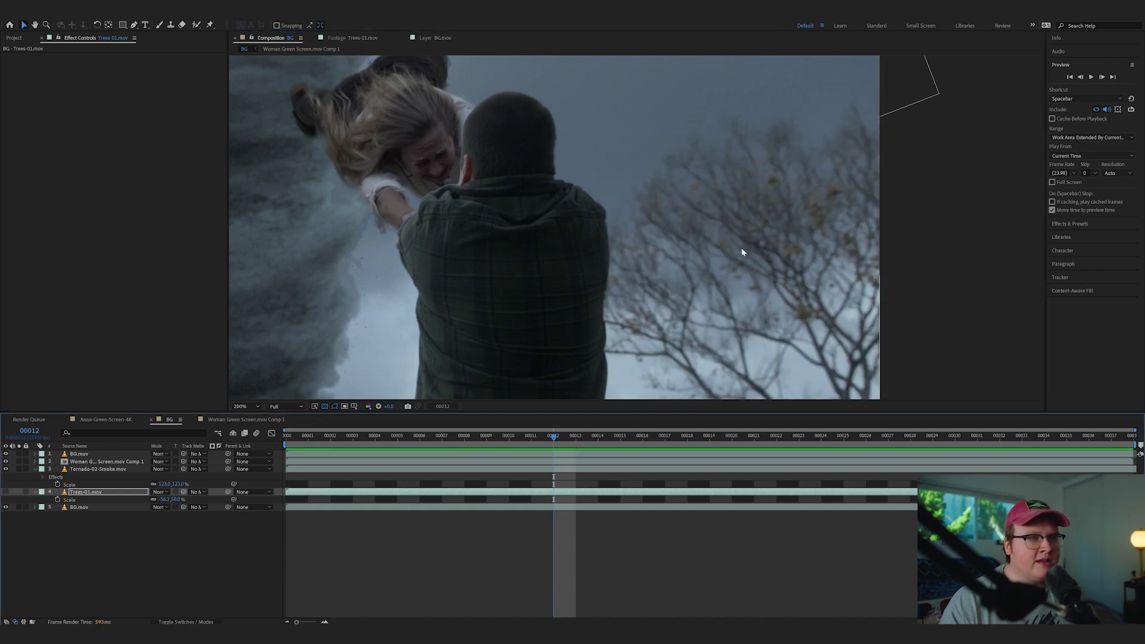
pyautogui.hotkey('ctrl', 'z')
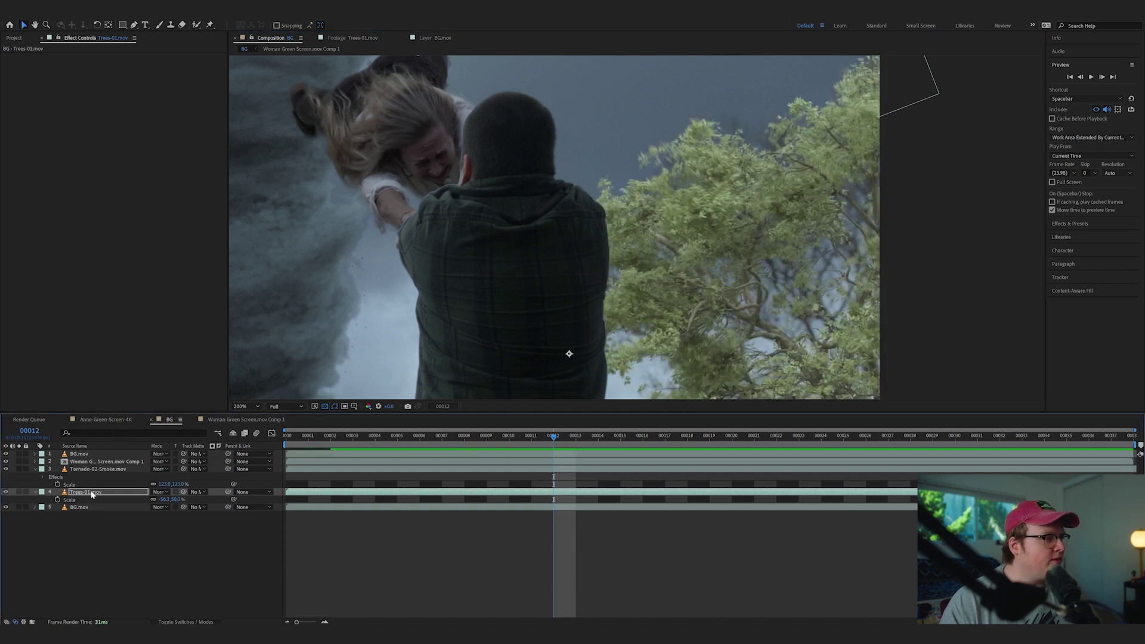
# Step: Apply Camera Lens Blur to Trees-01.mov with a blur radius of 7 and inspect the softened tree
pyautogui.hotkey('ctrl', 'space')
pyautogui.write('cam')
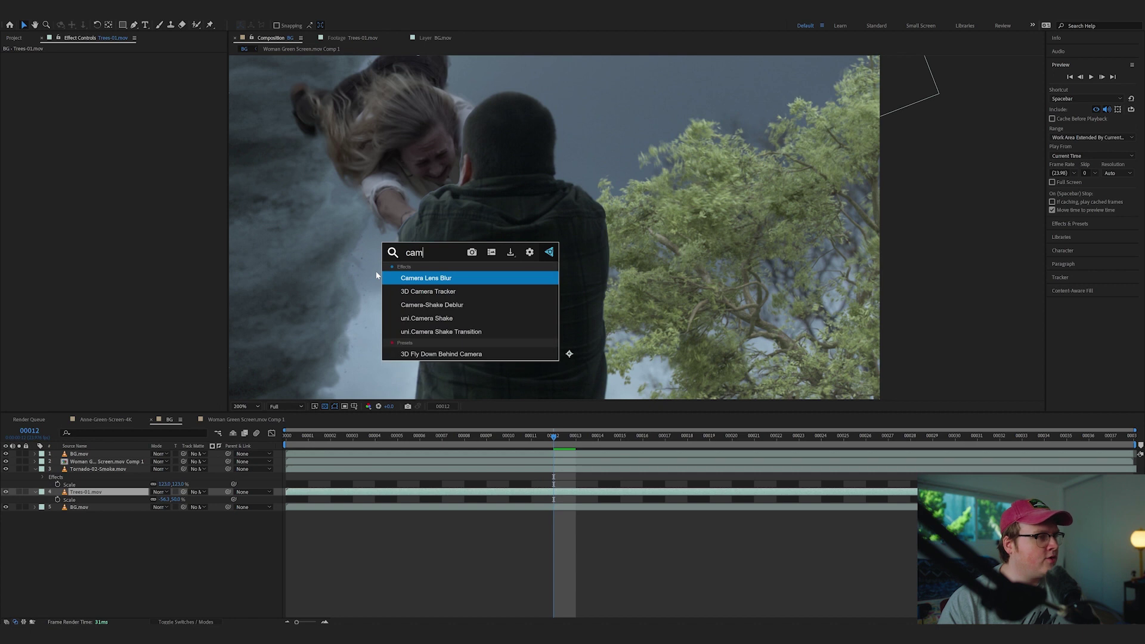
pyautogui.click(440, 279)
pyautogui.scroll(2, 656, 203)
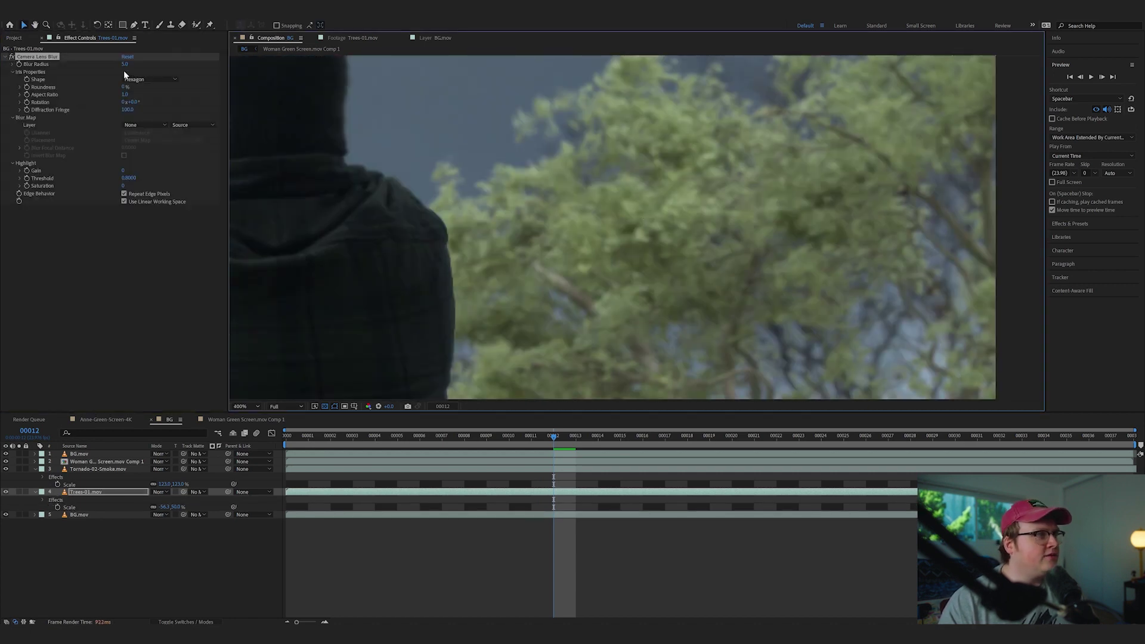
pyautogui.moveTo(125, 65); pyautogui.dragTo(127, 65)
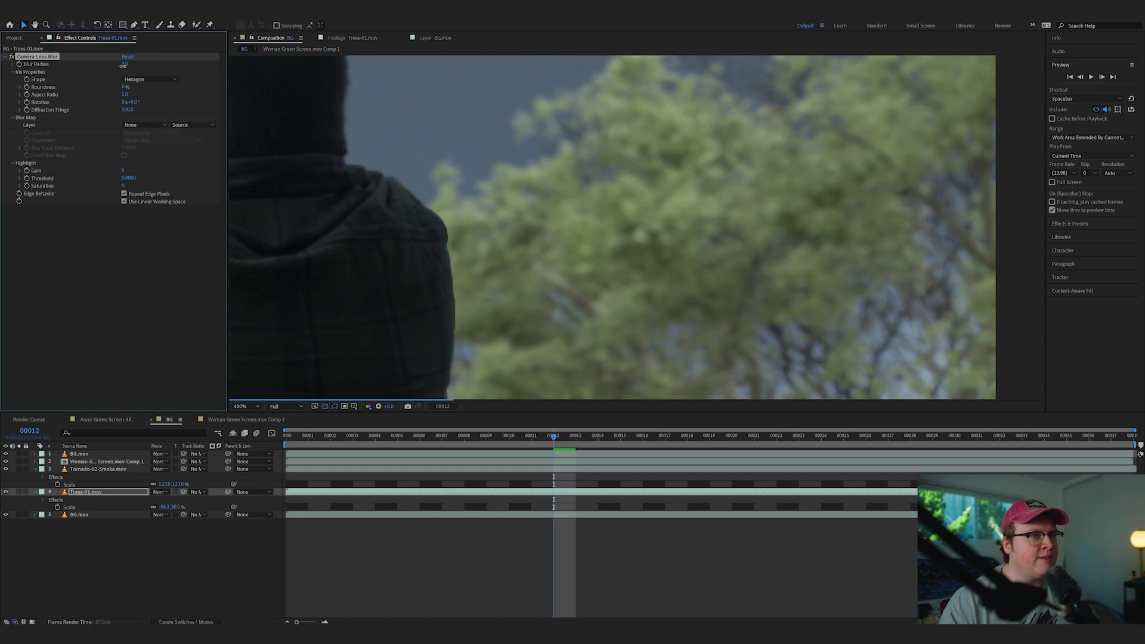
pyautogui.scroll(-2, 736, 230)
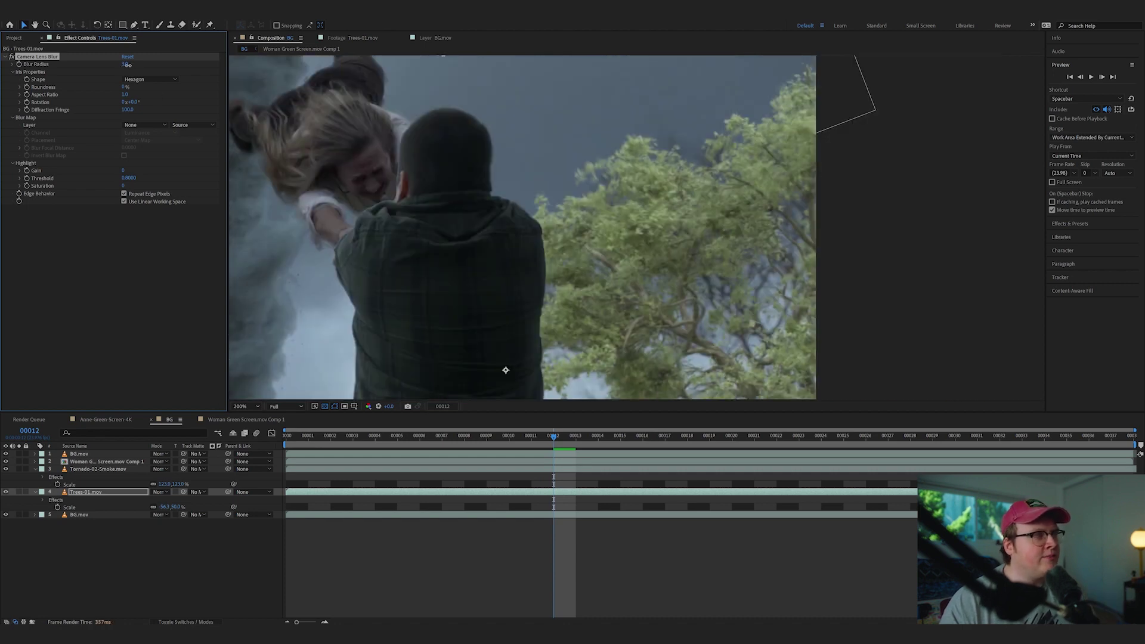
pyautogui.scroll(-1, 723, 281)
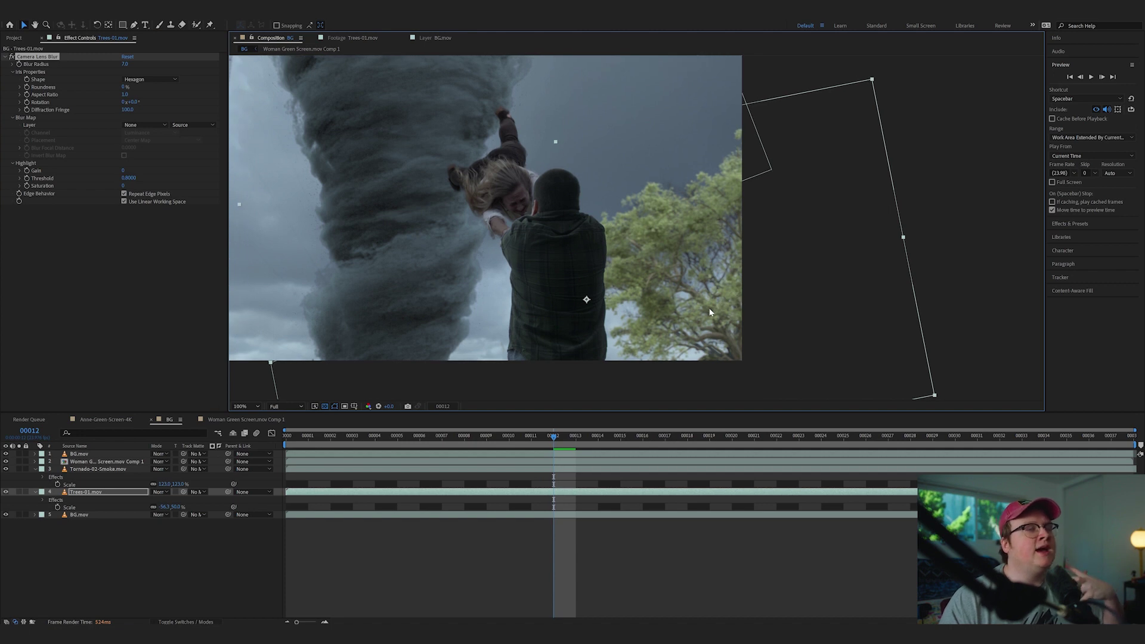
pyautogui.scroll(2, 680, 266)
pyautogui.moveTo(678, 225); pyautogui.dragTo(618, 173)
pyautogui.scroll(-1, 656, 223)
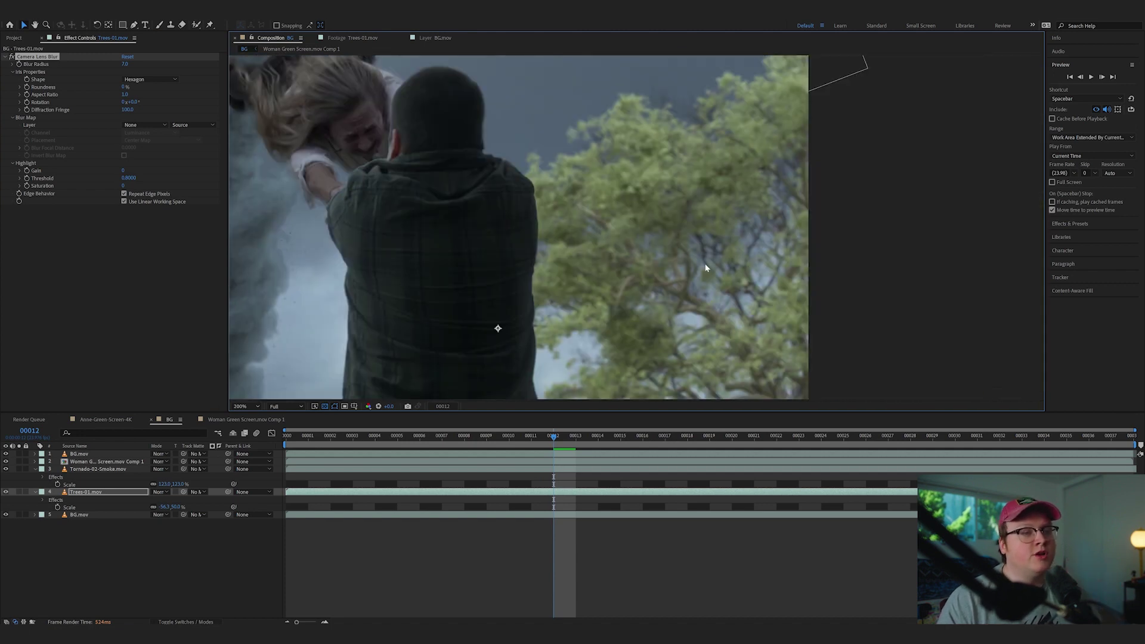
pyautogui.scroll(-1, 704, 264)
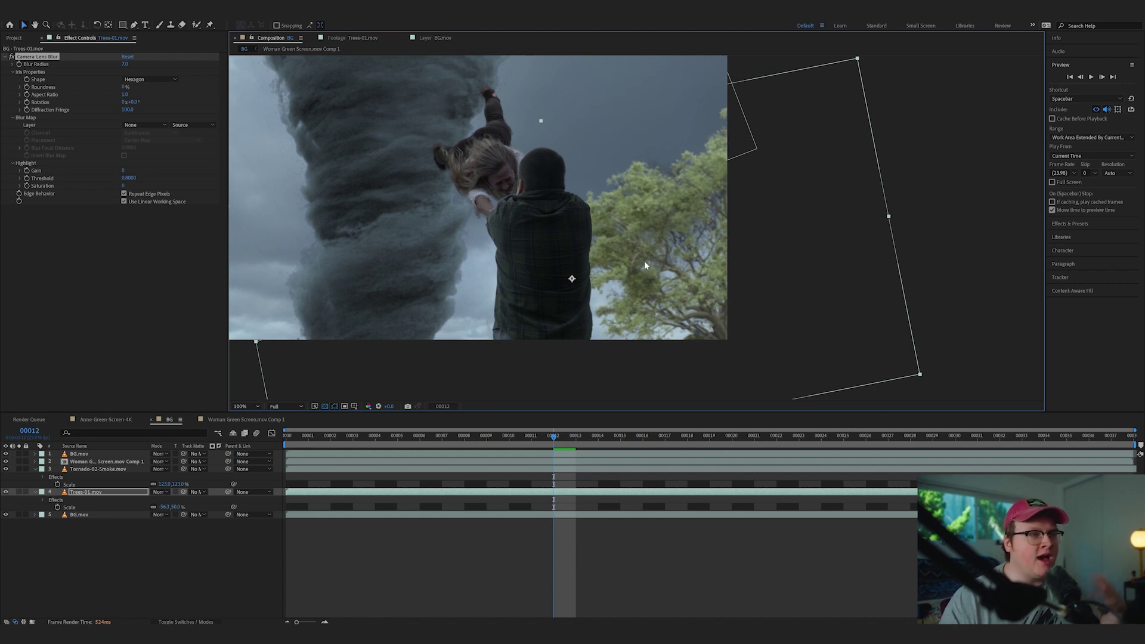
pyautogui.moveTo(645, 265); pyautogui.dragTo(694, 272)
# Step: Add Lumetri Color to Trees-01.mov with temperature about -28, lower its exposure and saturation slightly, and play back the composite
pyautogui.click(144, 491)
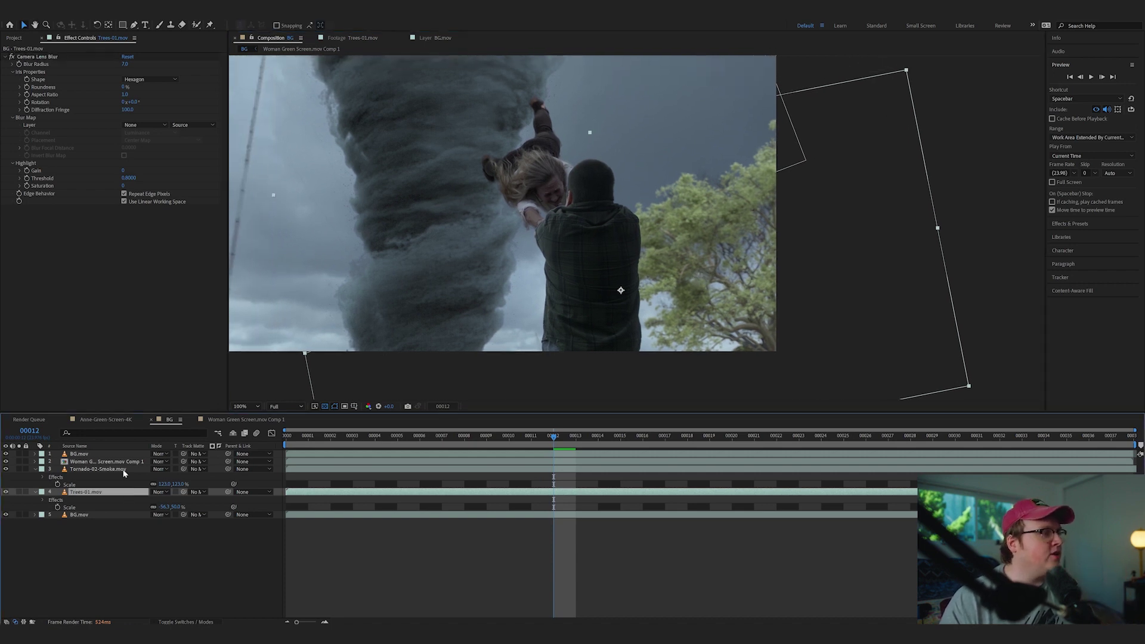
pyautogui.hotkey('ctrl', 'space')
pyautogui.write('lum')
pyautogui.press('Return')
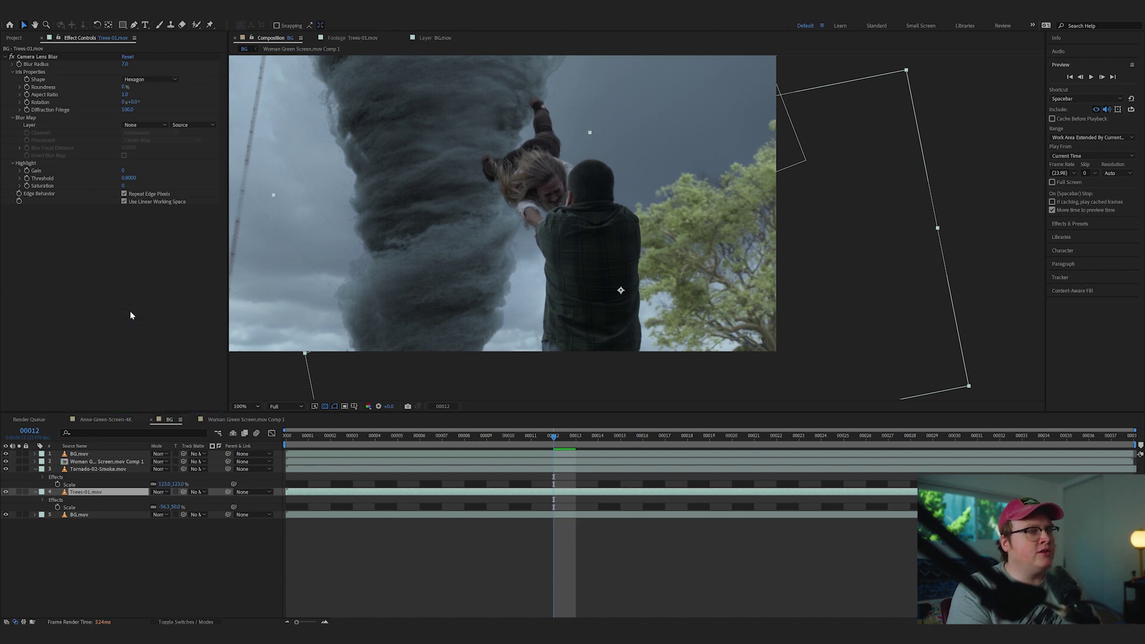
pyautogui.click(12, 216)
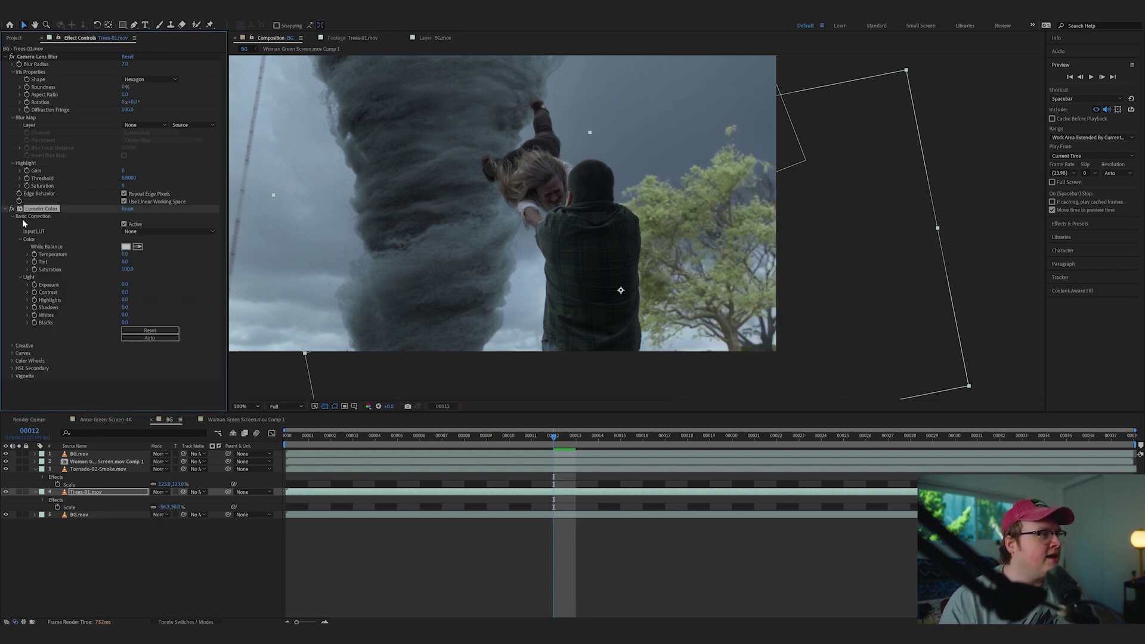
pyautogui.moveTo(115, 256); pyautogui.dragTo(113, 256)
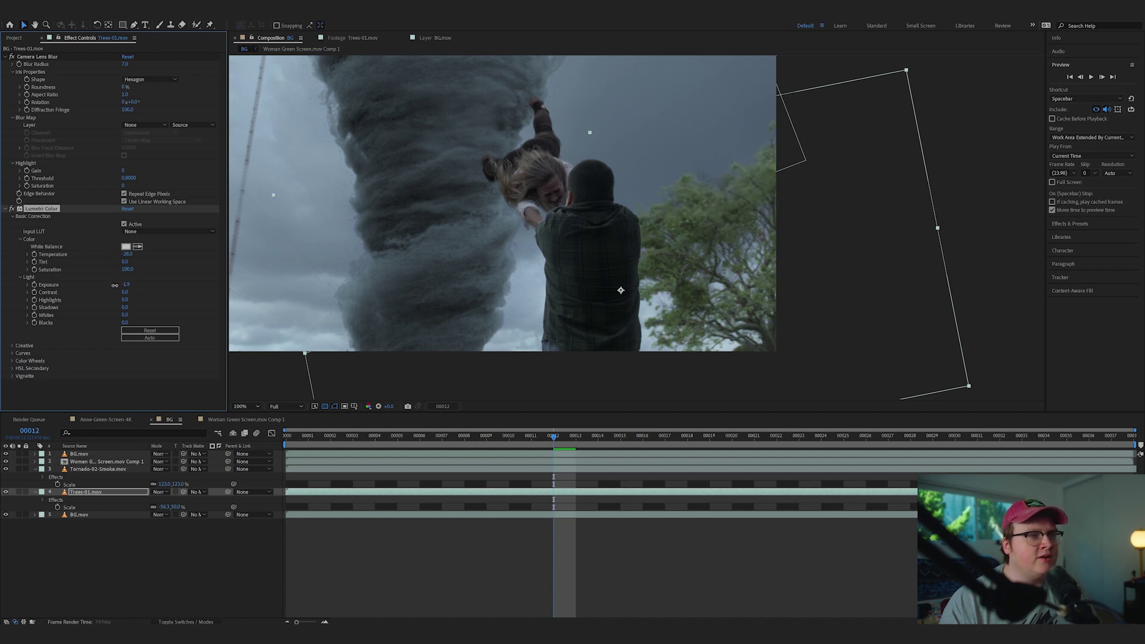
pyautogui.moveTo(114, 285); pyautogui.dragTo(114, 286)
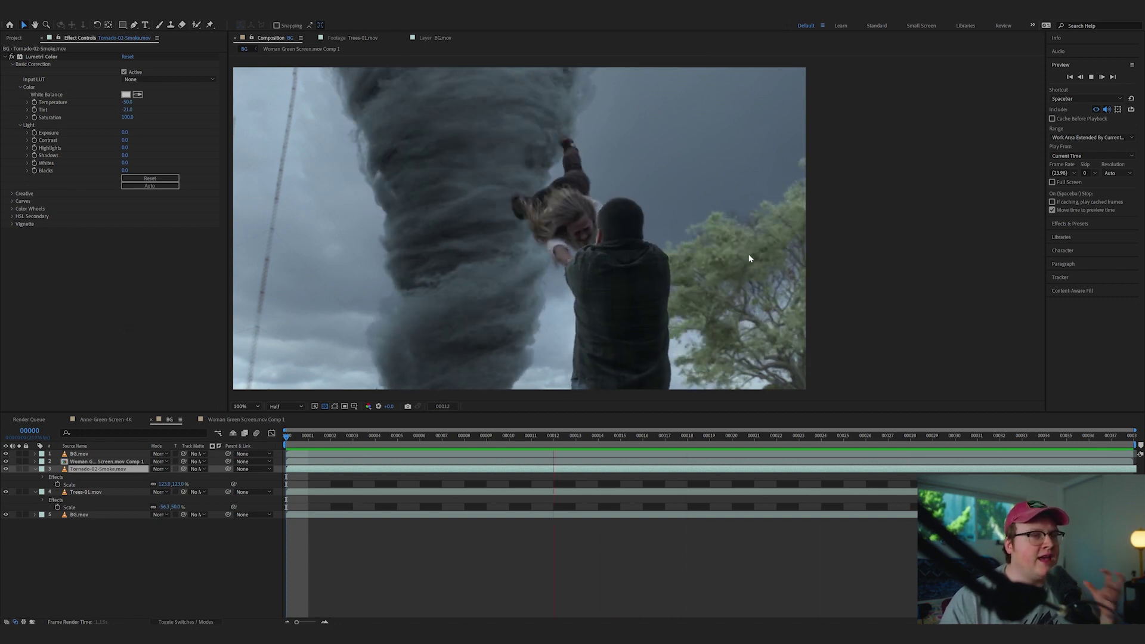
pyautogui.press('space')
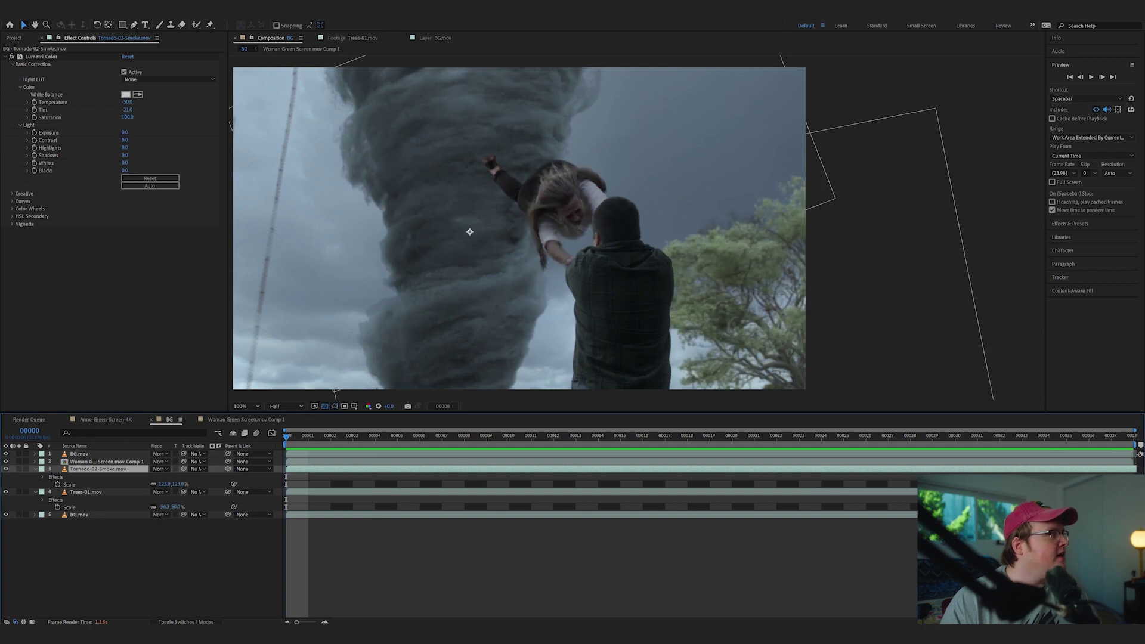
# Step: Place Trees-06.mov as the top layer of the BG composition
pyautogui.click(13, 38)
pyautogui.doubleClick(66, 153)
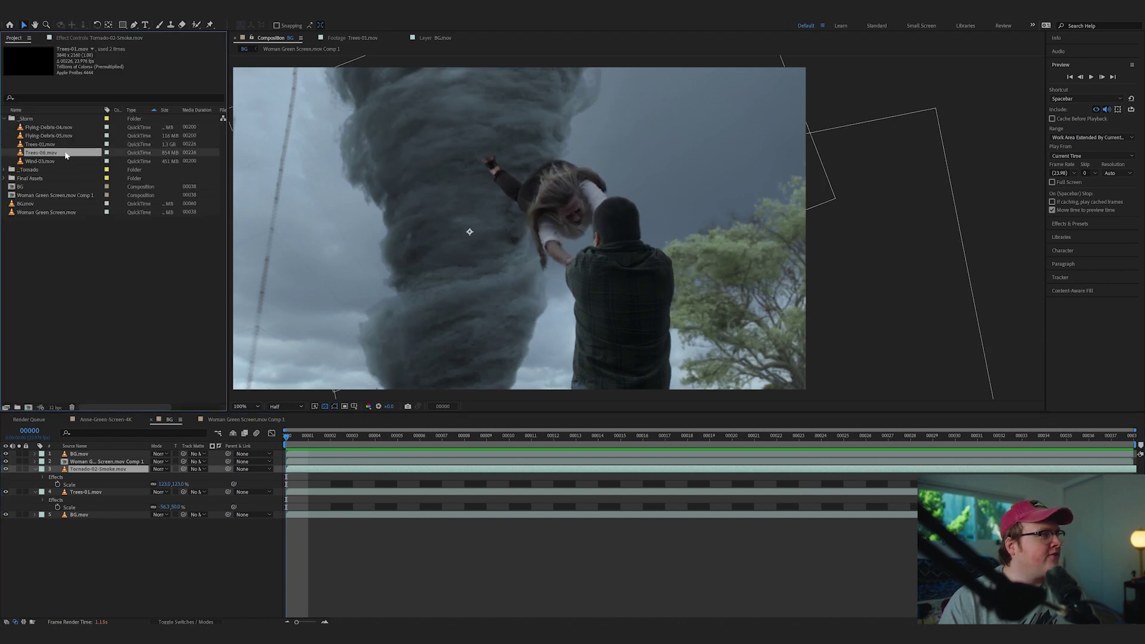
pyautogui.moveTo(59, 154); pyautogui.dragTo(132, 455)
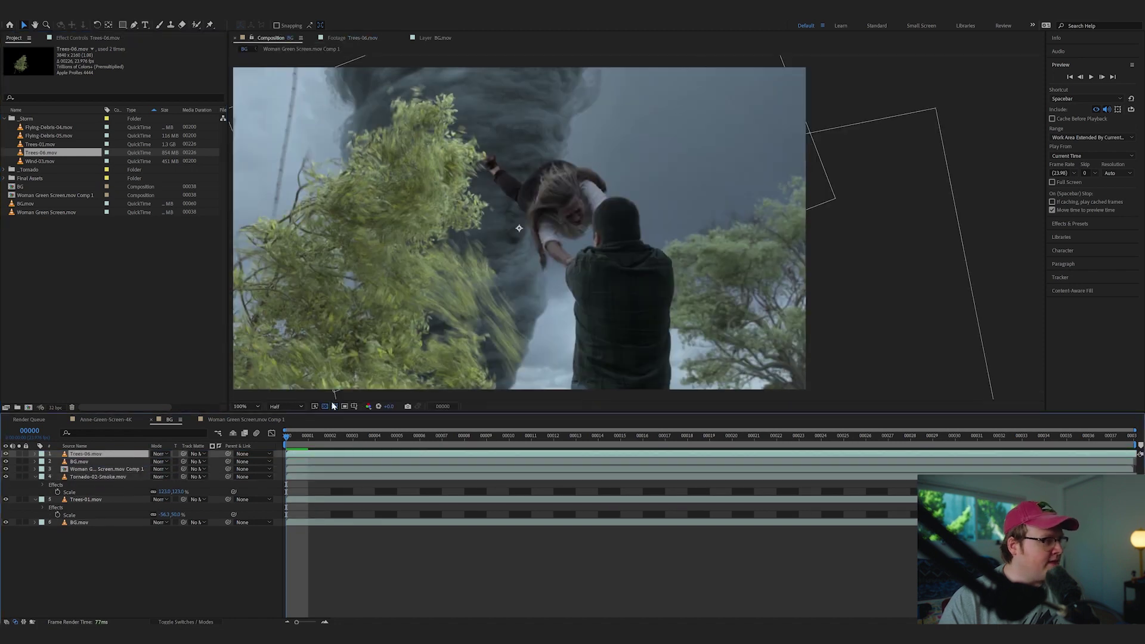
pyautogui.moveTo(524, 243); pyautogui.dragTo(646, 245)
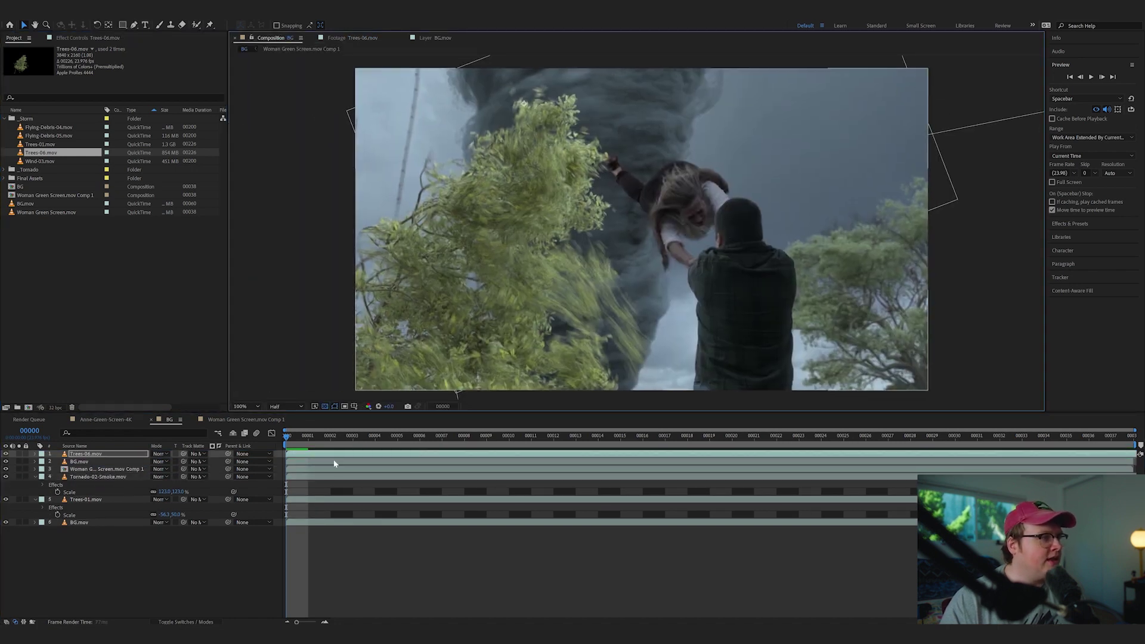
# Step: Enlarge Trees-06.mov to about 148% and position its branches along the left edge of the frame as foreground
pyautogui.moveTo(363, 455); pyautogui.dragTo(292, 455)
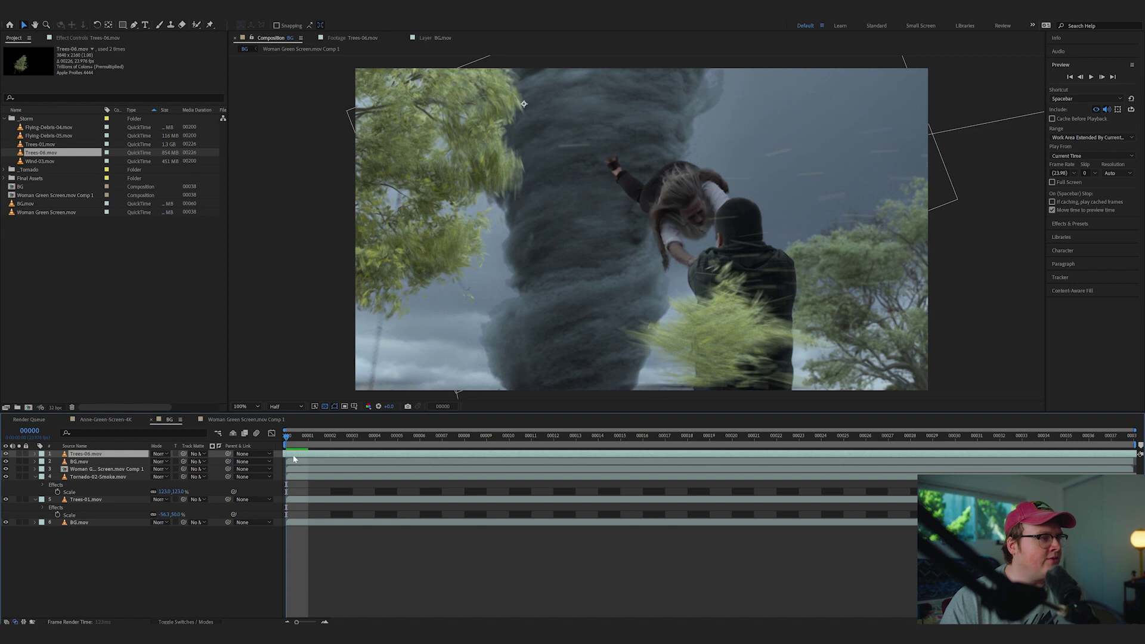
pyautogui.moveTo(438, 220)
pyautogui.mouseDown()
pyautogui.moveTo(408, 247)
pyautogui.moveTo(440, 199)
pyautogui.mouseUp()
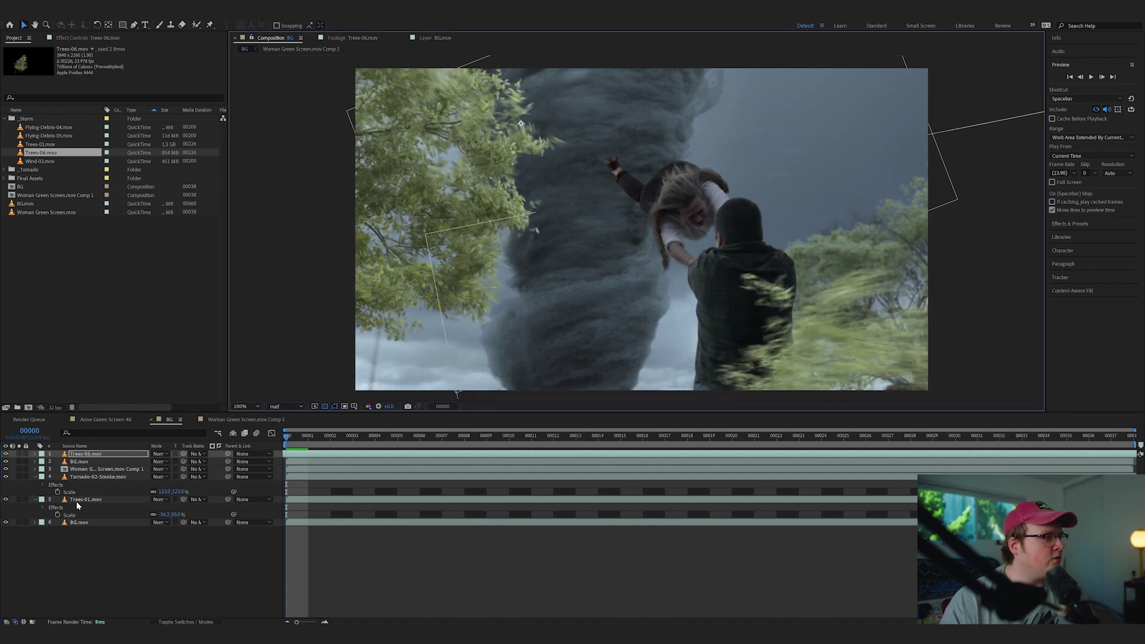
pyautogui.press('s')
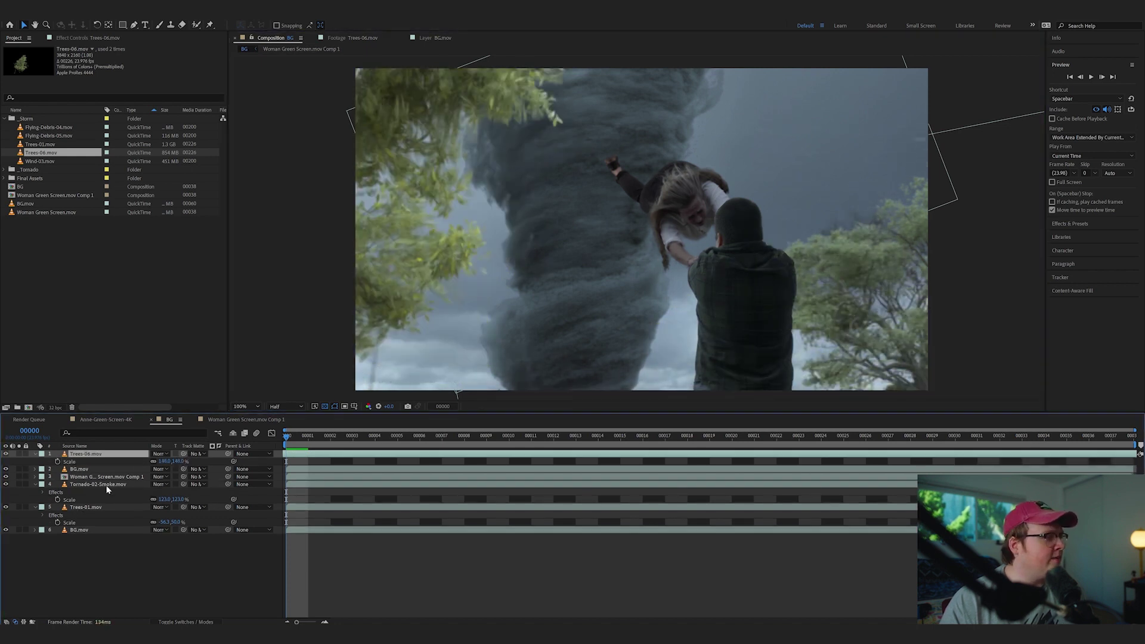
# Step: Copy the Lumetri Color effect from Trees-01.mov to Trees-06.mov, lower its exposure further, and play back the composite
pyautogui.click(107, 486)
pyautogui.click(90, 507)
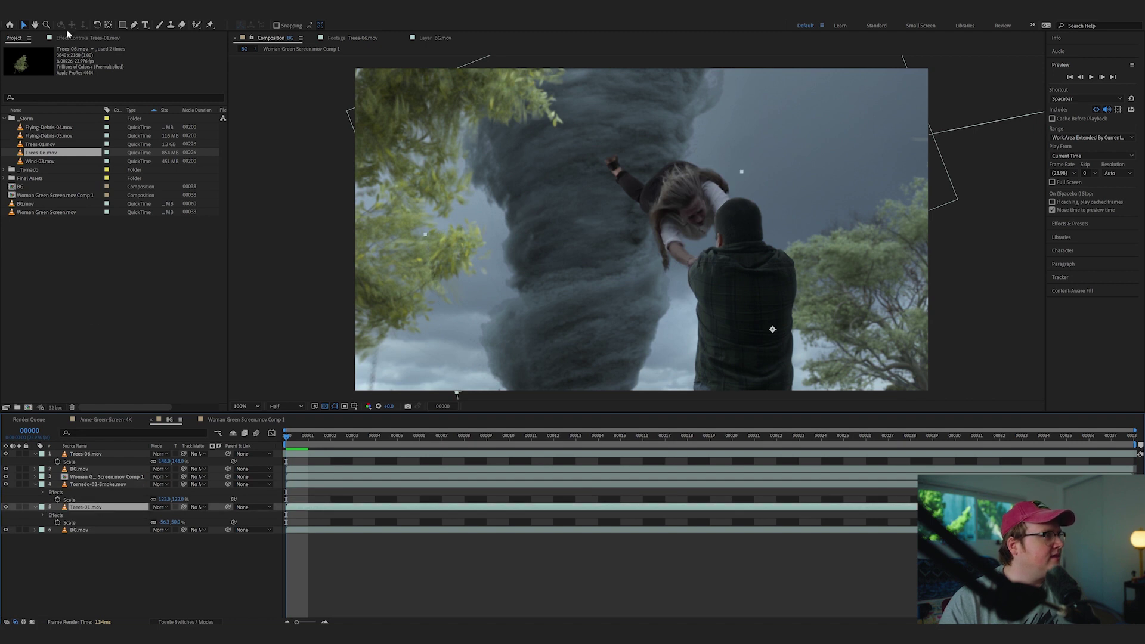
pyautogui.click(91, 39)
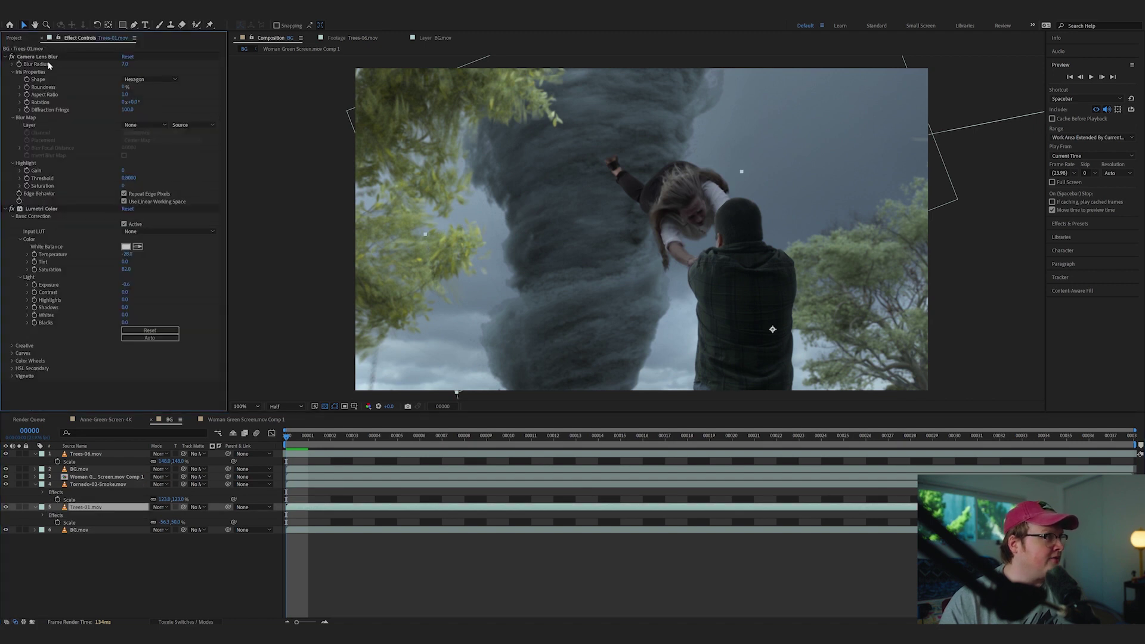
pyautogui.click(48, 209)
pyautogui.click(90, 454)
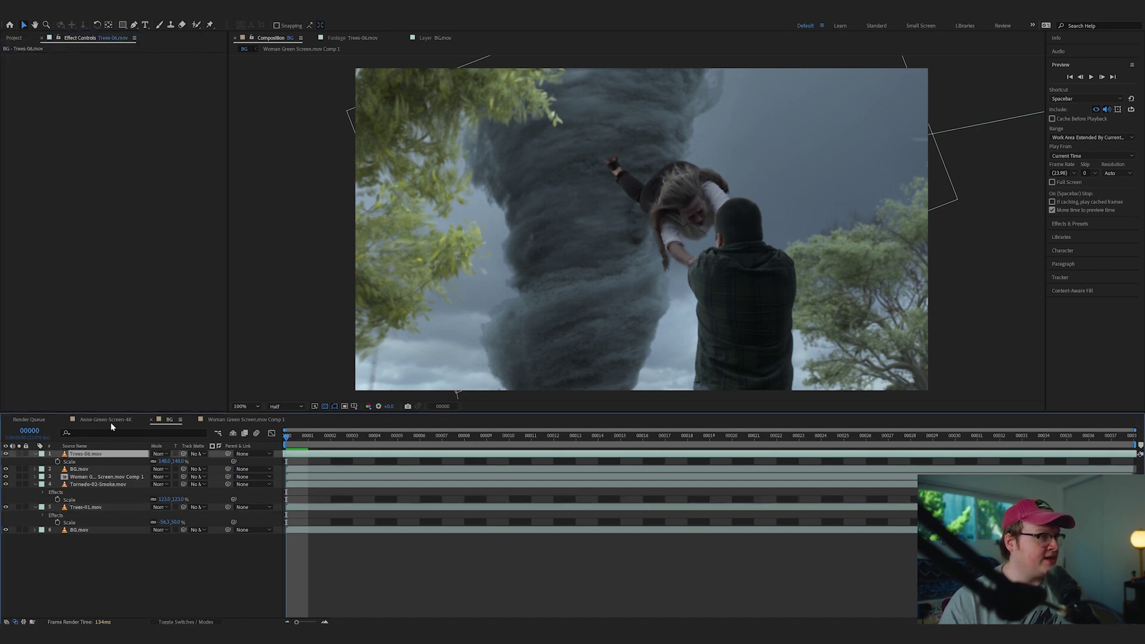
pyautogui.hotkey('ctrl', 'v')
pyautogui.press('space')
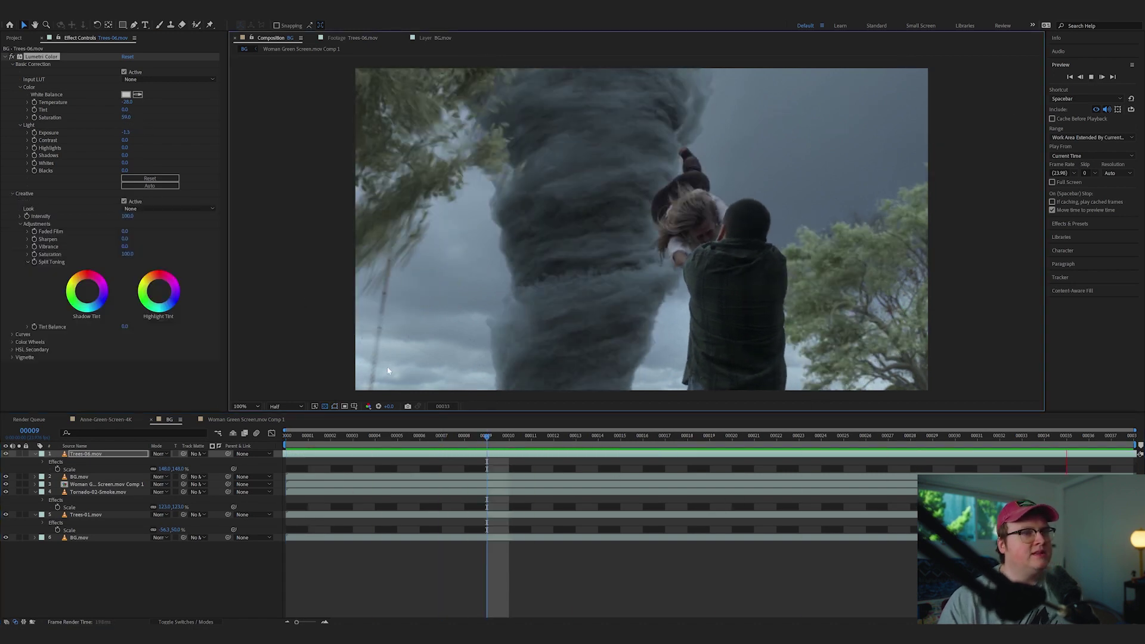
pyautogui.press('space')
# Step: Open Flying-Debris-05.mov from the _Storm folder and scrub through it
pyautogui.click(14, 38)
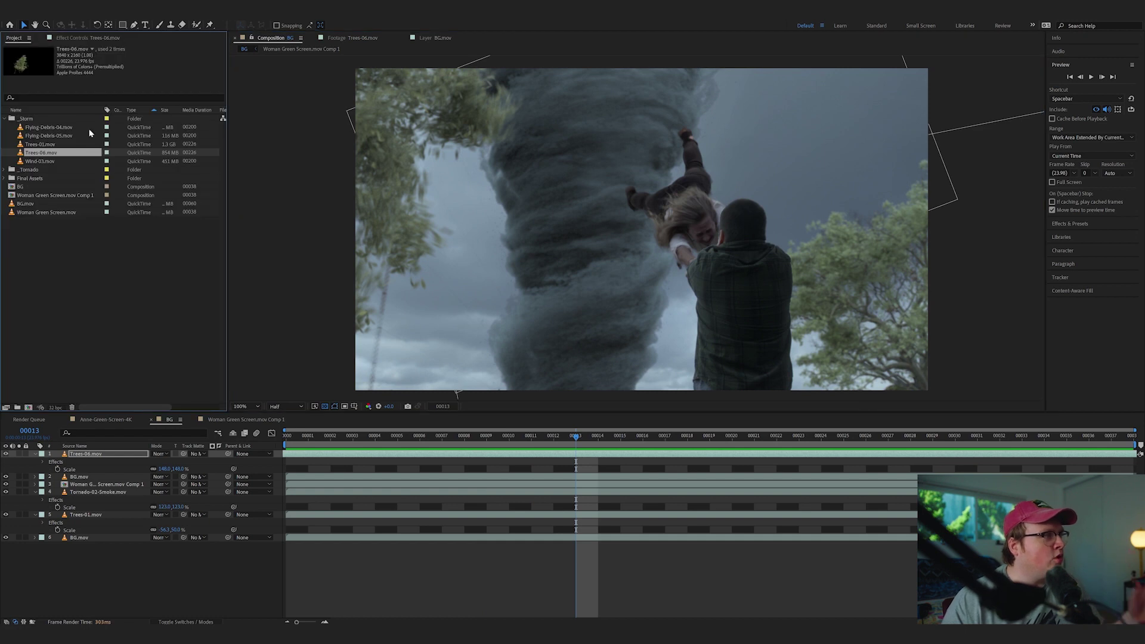
pyautogui.doubleClick(57, 136)
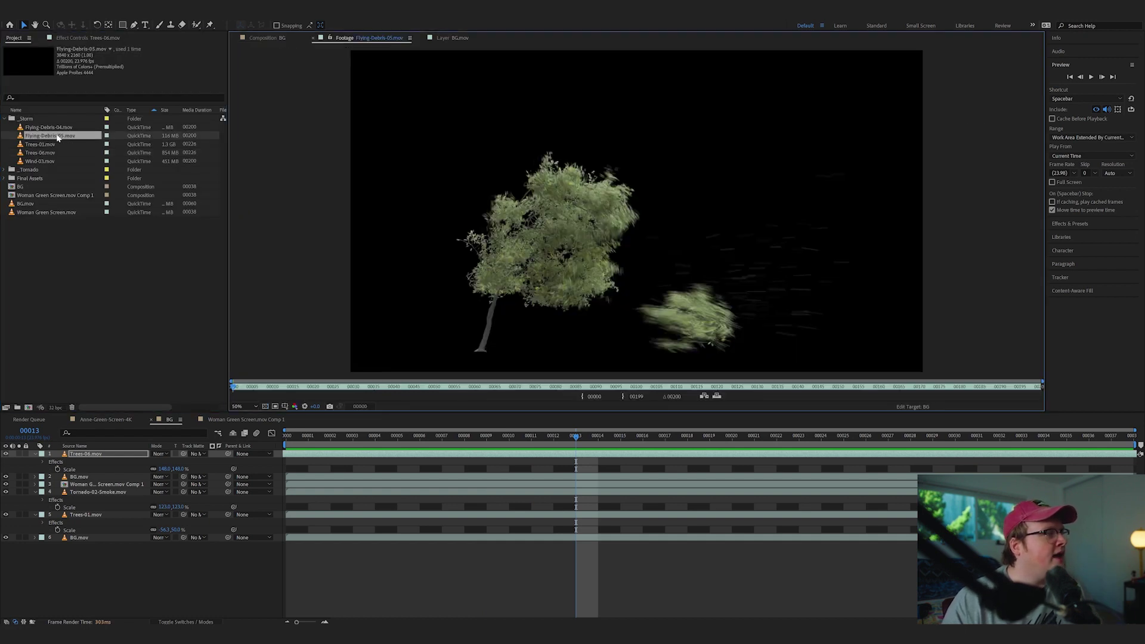
pyautogui.moveTo(307, 387); pyautogui.dragTo(407, 385)
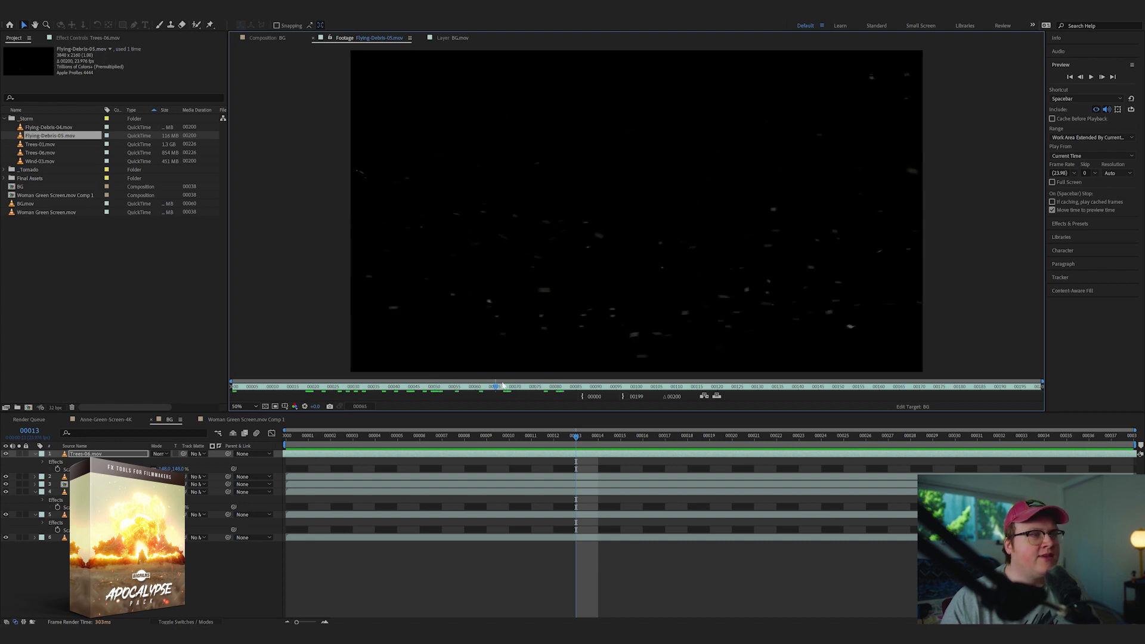
# Step: View Flying-Debris-05.mov over the transparency grid and scrub through more of the clip
pyautogui.moveTo(325, 386); pyautogui.dragTo(439, 388)
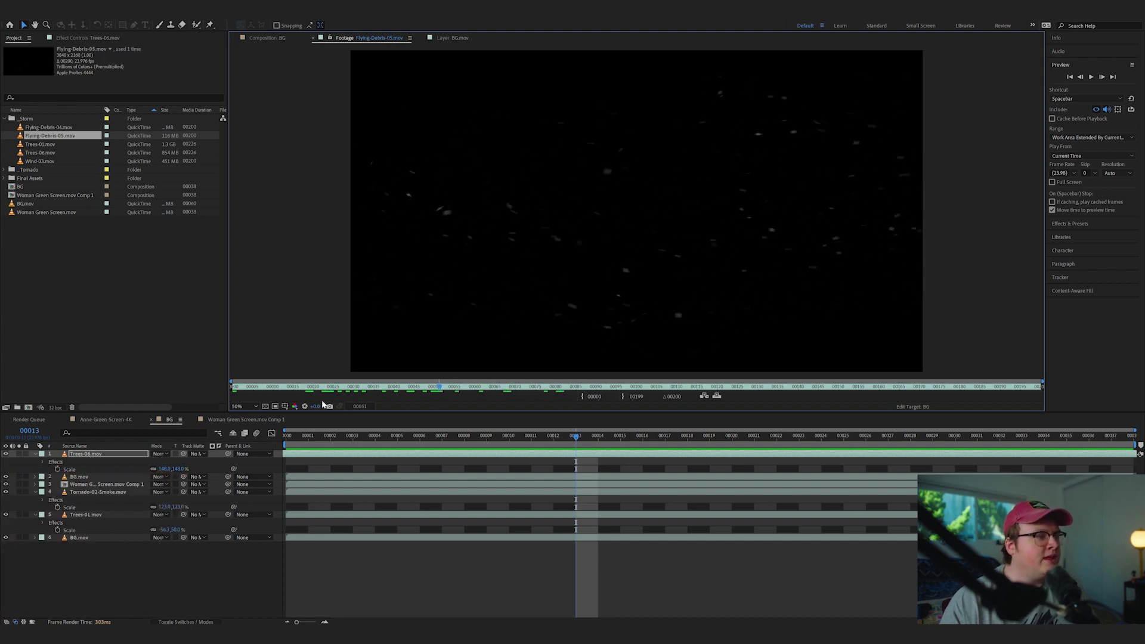
pyautogui.click(265, 406)
pyautogui.moveTo(499, 388); pyautogui.dragTo(605, 382)
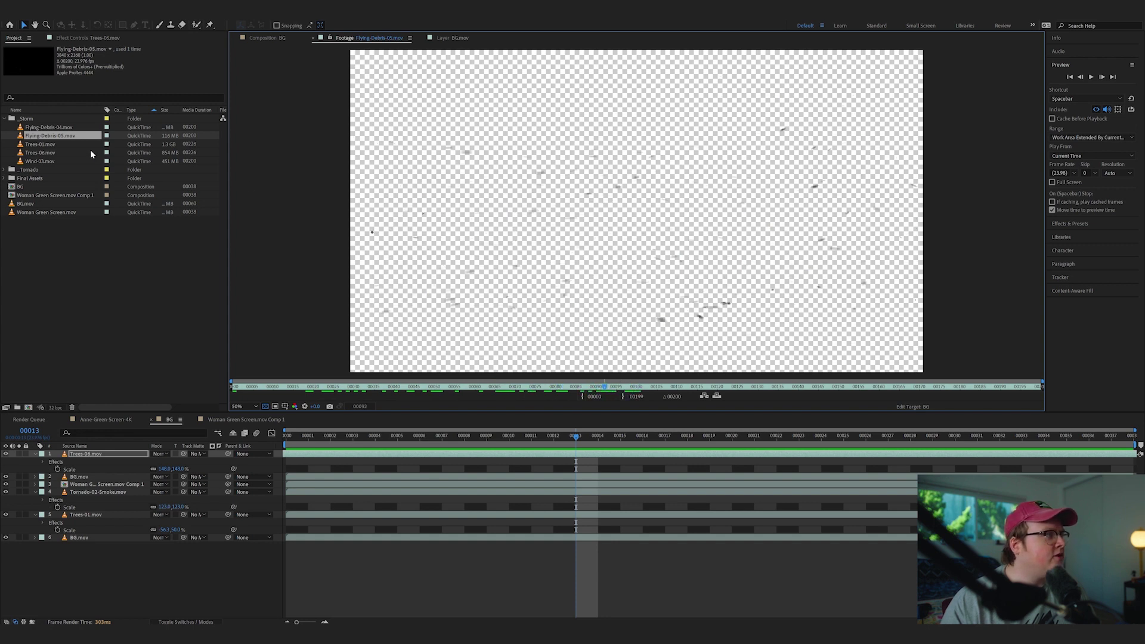
# Step: Place Flying-Debris-05.mov in the BG composition between the woman's comp layer and Tornado-02-Smoke.mov, and return to frame 0
pyautogui.moveTo(71, 136); pyautogui.dragTo(114, 493)
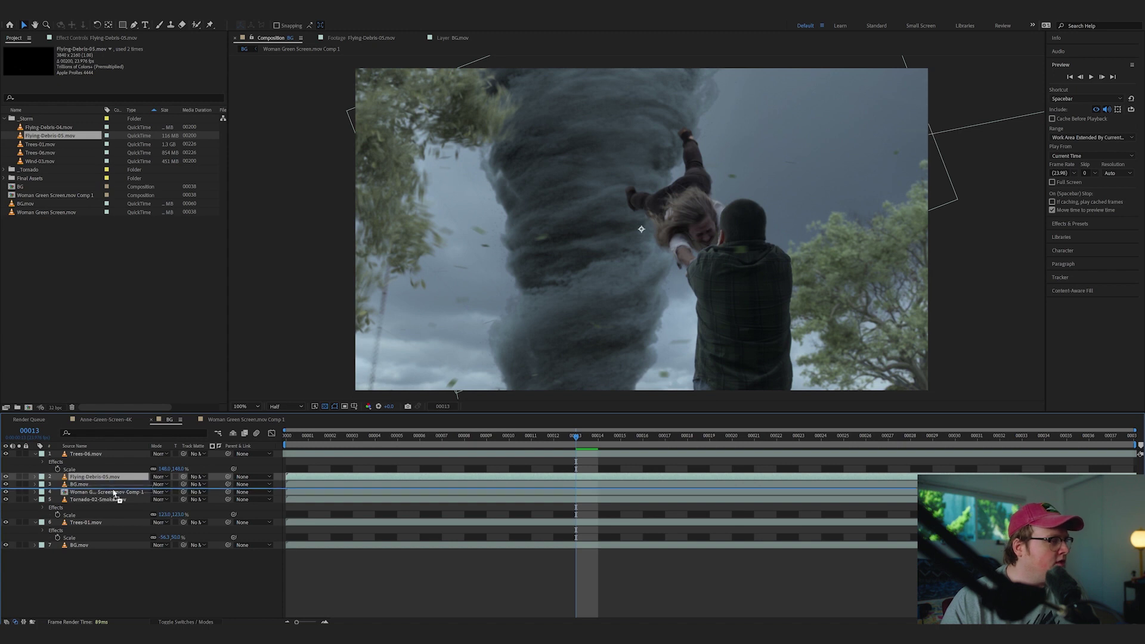
pyautogui.moveTo(116, 494); pyautogui.dragTo(121, 498)
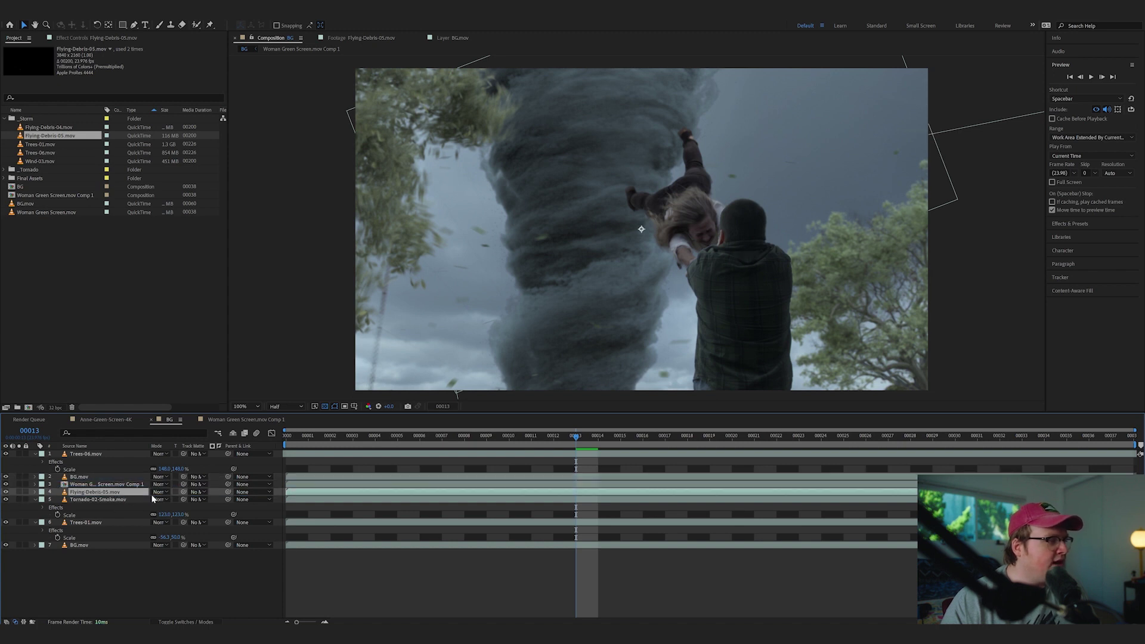
pyautogui.moveTo(462, 436); pyautogui.dragTo(229, 452)
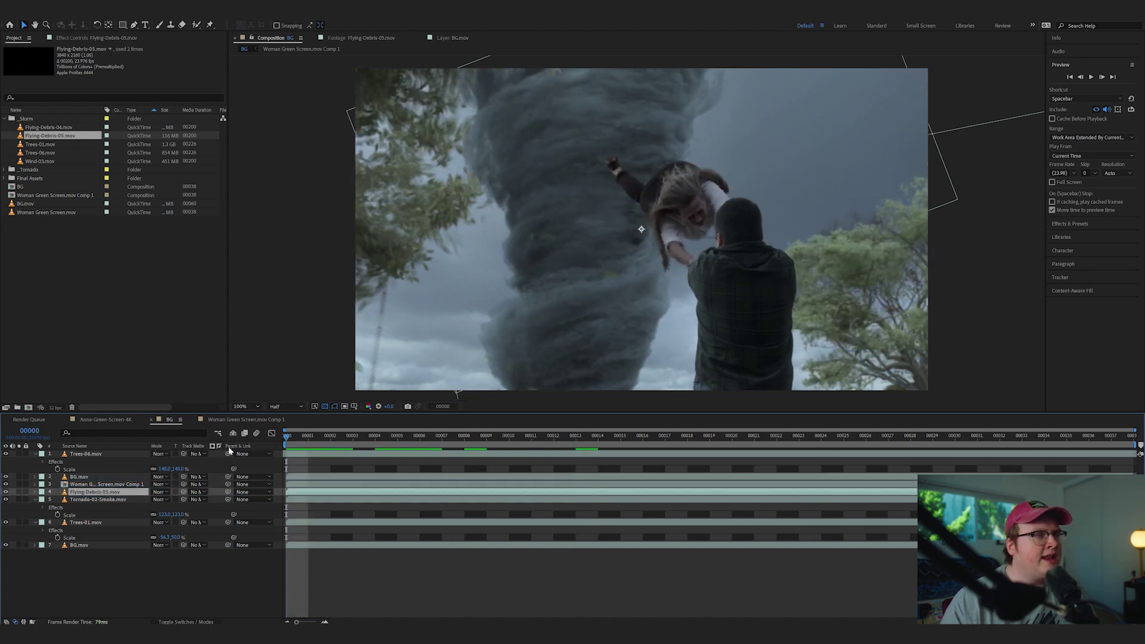
# Step: Scale Flying-Debris-05.mov down to about 58% and play back the composite
pyautogui.press('s')
pyautogui.moveTo(181, 500); pyautogui.dragTo(170, 508)
pyautogui.press('space')
pyautogui.press('space')
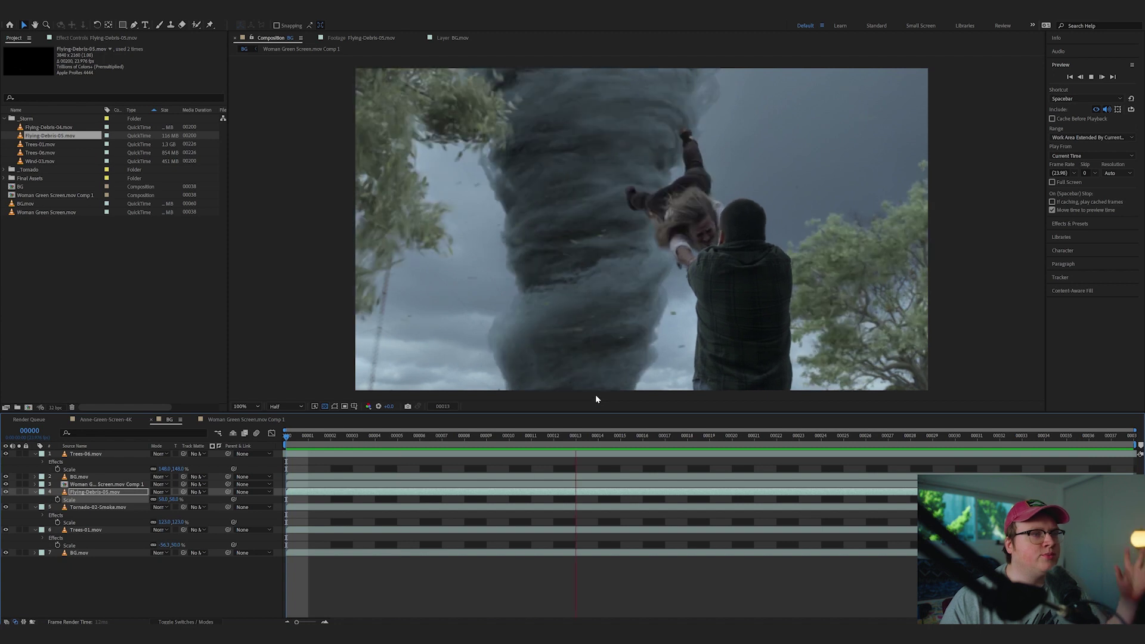
pyautogui.press('space')
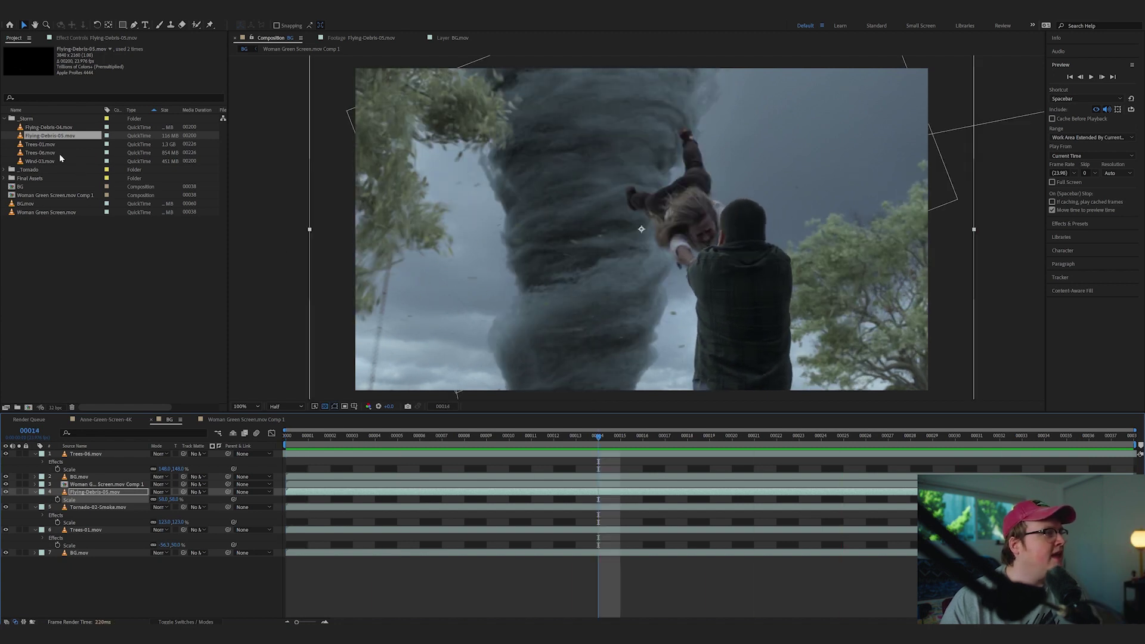
# Step: Preview Flying-Debris-04.mov and place it in the BG composition directly above the Flying-Debris-05.mov layer
pyautogui.doubleClick(51, 127)
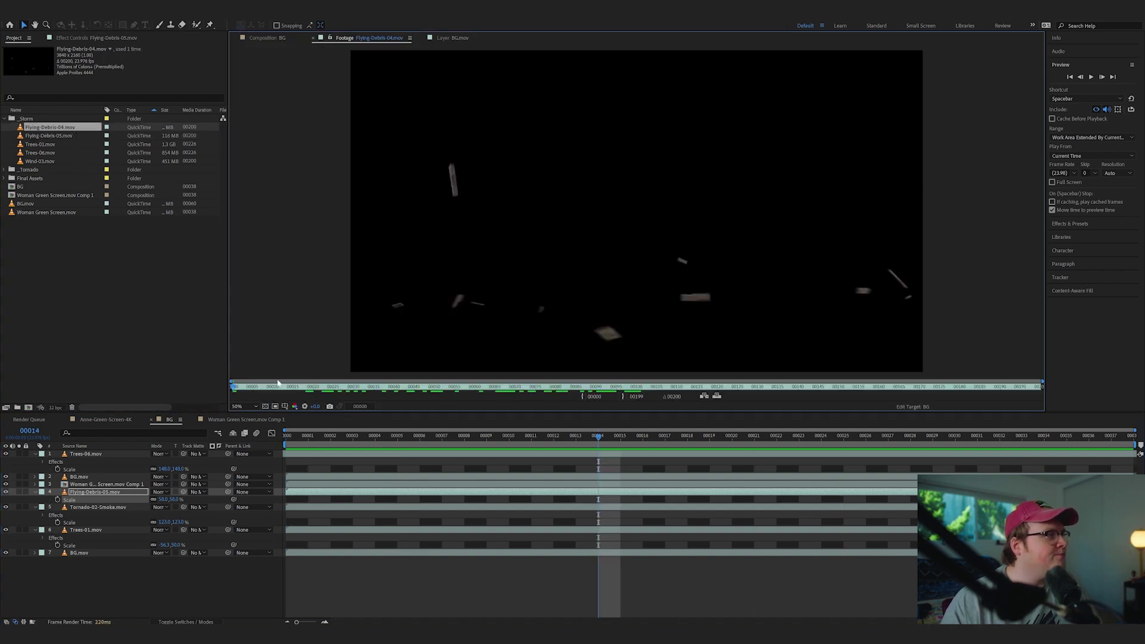
pyautogui.press('space')
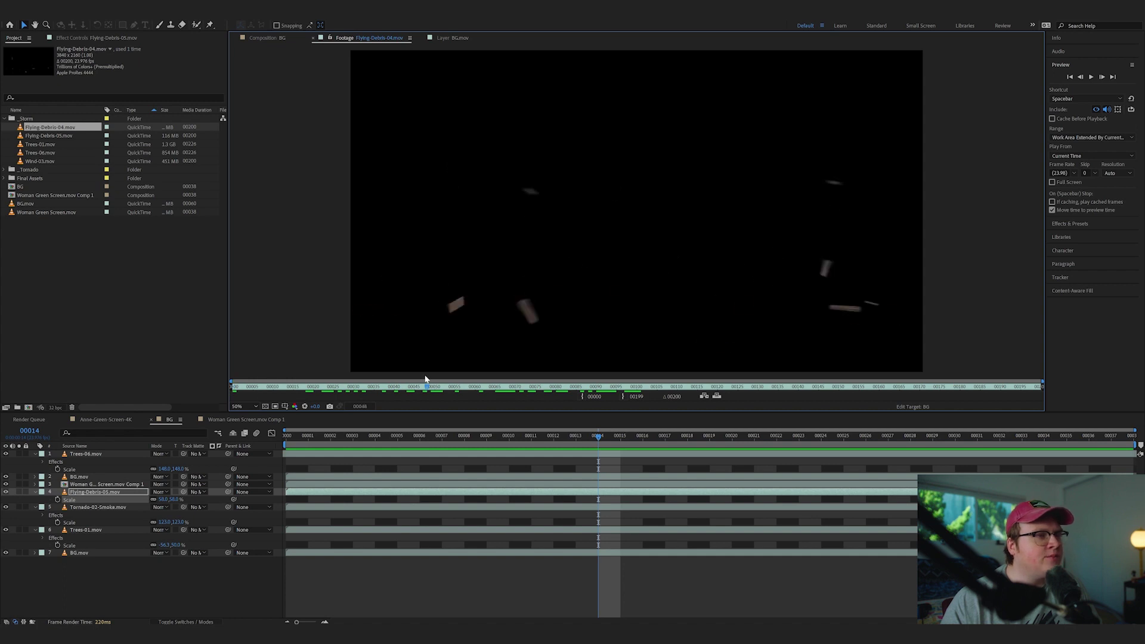
pyautogui.moveTo(52, 128); pyautogui.dragTo(123, 488)
pyautogui.click(289, 441)
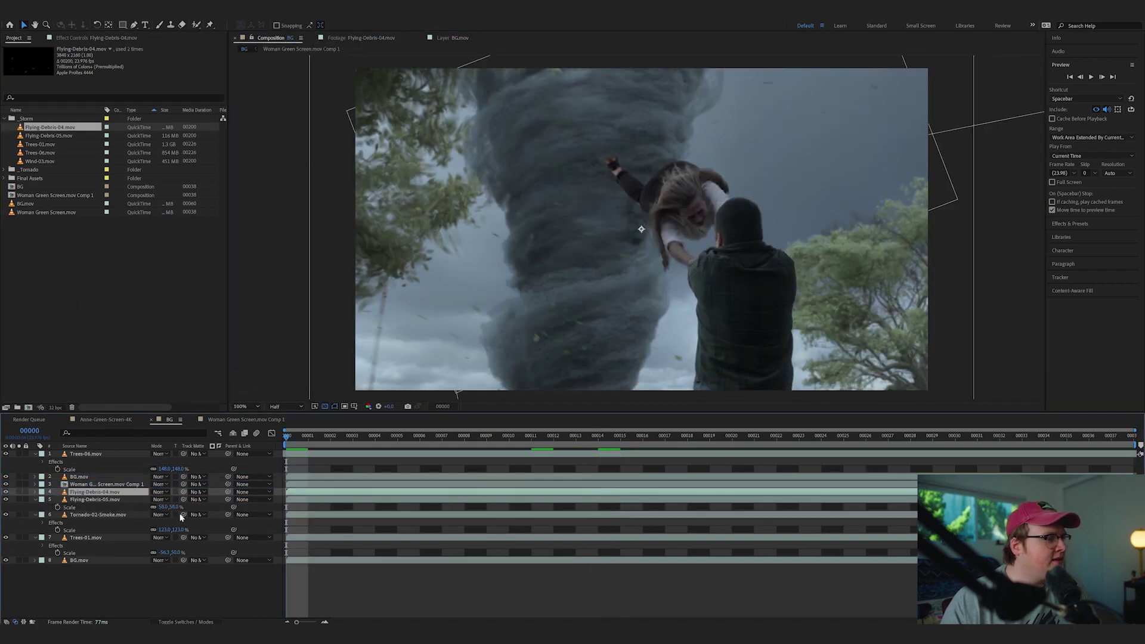
# Step: Scale Flying-Debris-04.mov to about 70% and shift it slightly lower in the frame, checking it in playback
pyautogui.press('s')
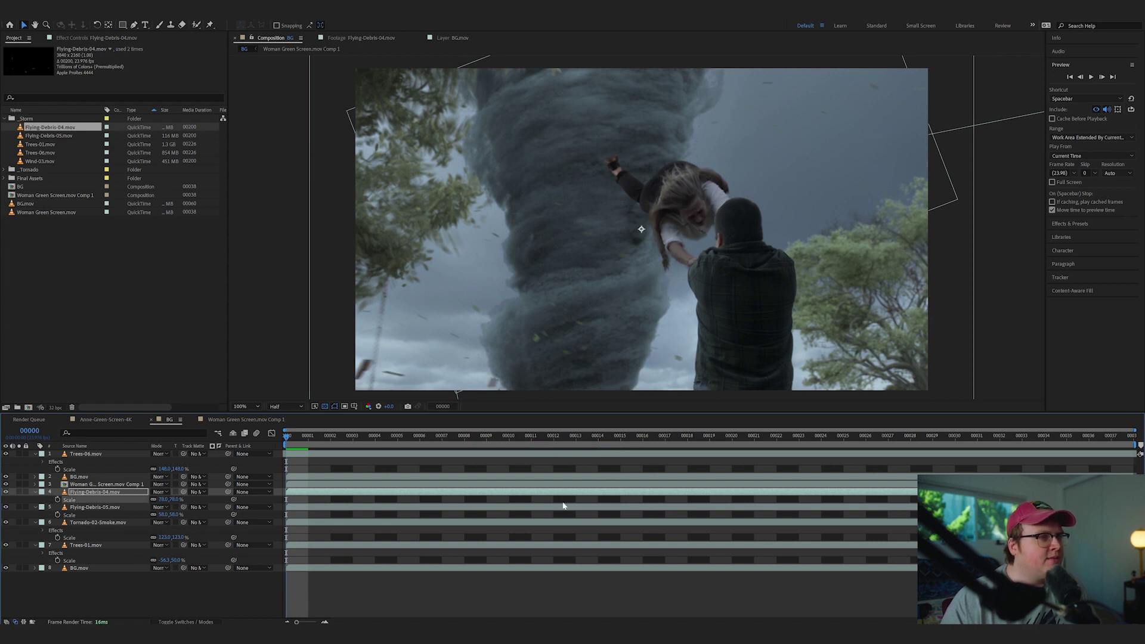
pyautogui.press('space')
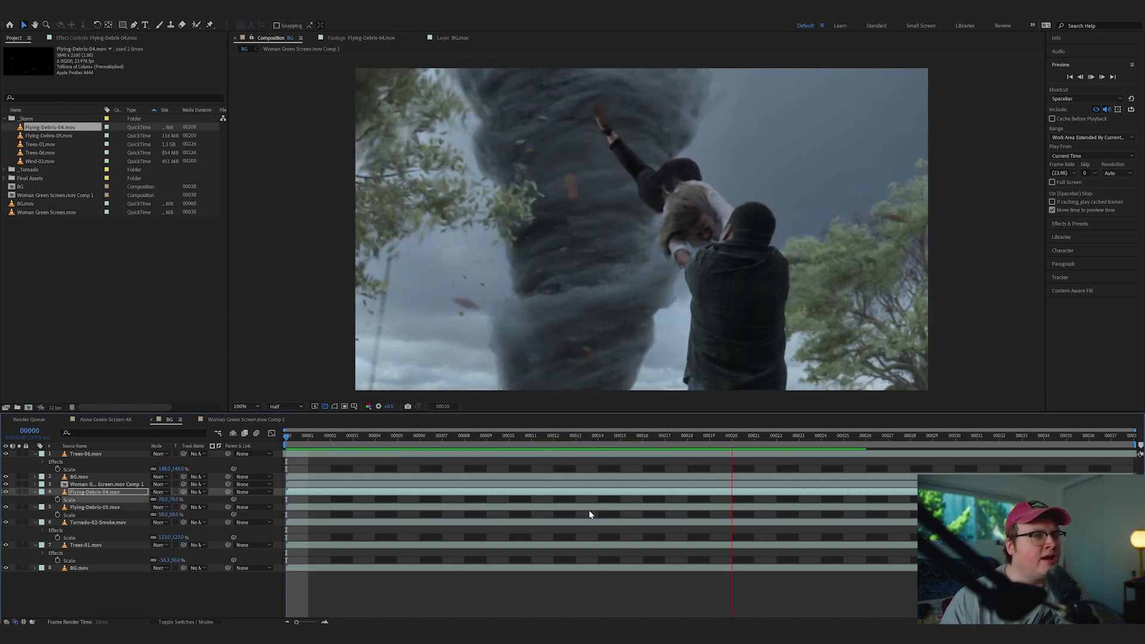
pyautogui.click(329, 437)
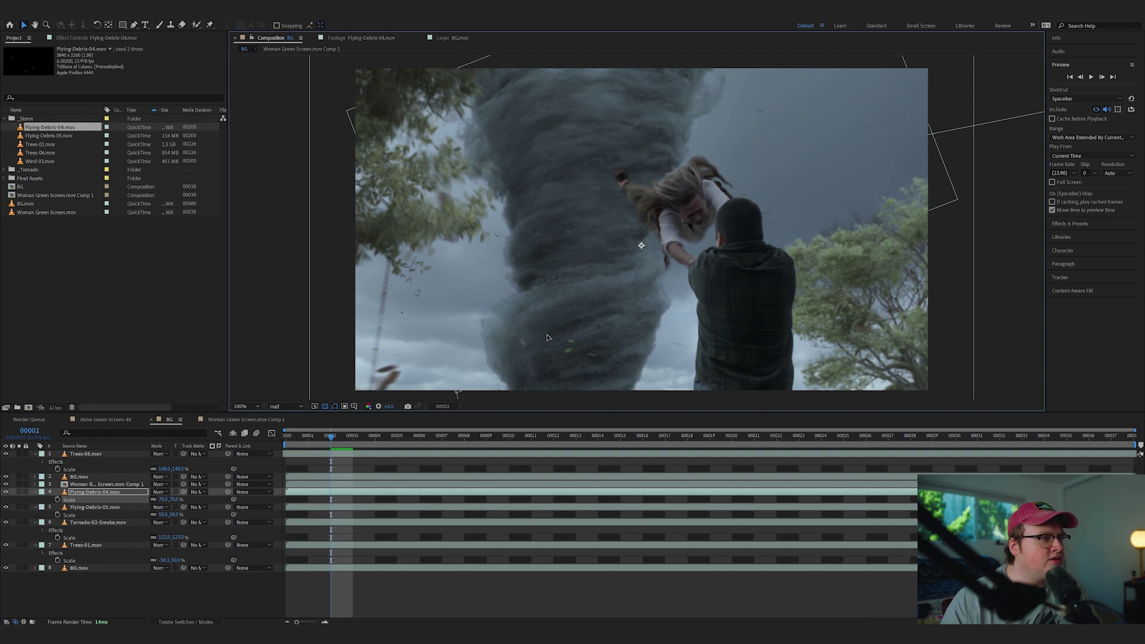
pyautogui.press('space')
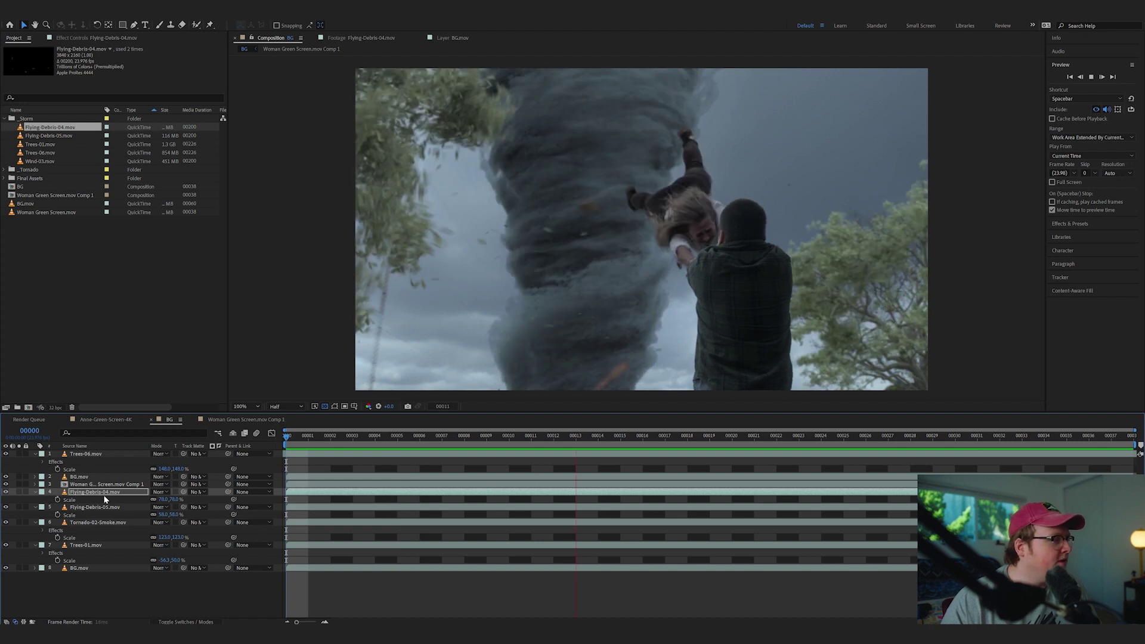
# Step: Move Flying-Debris-05.mov to the top of the layer stack, above Trees-06.mov, and play back the composite
pyautogui.click(106, 492)
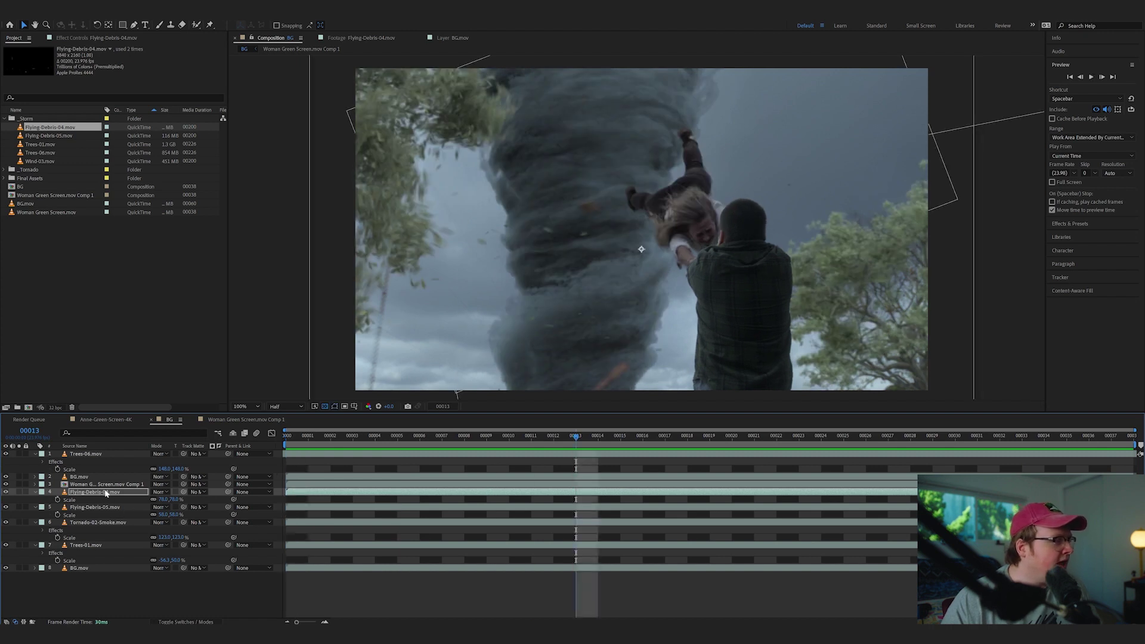
pyautogui.click(104, 484)
pyautogui.click(103, 478)
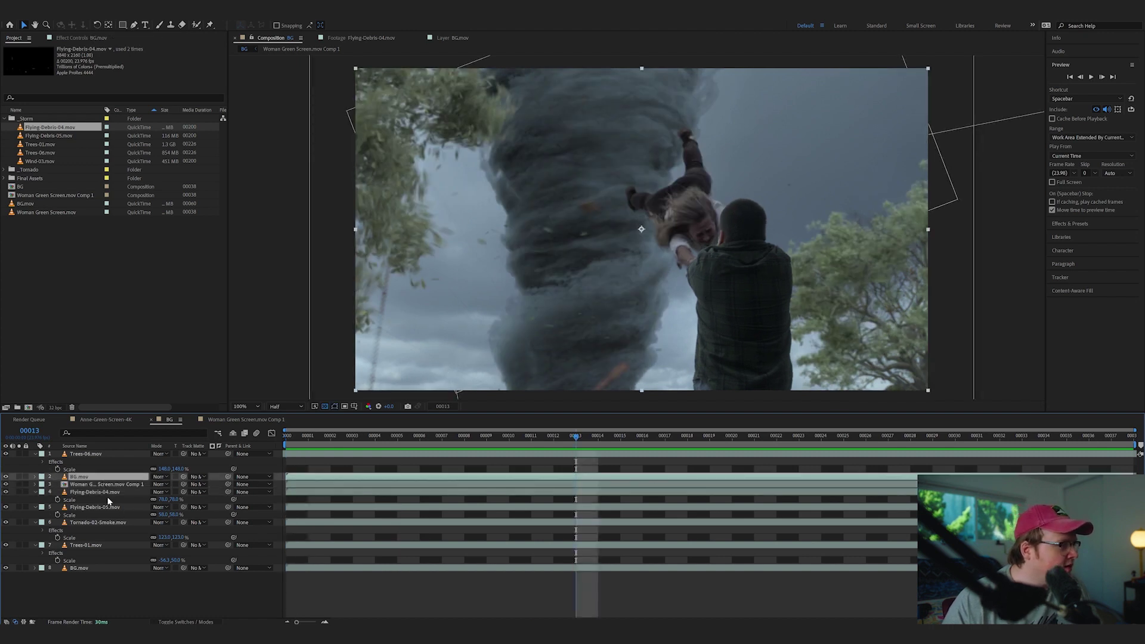
pyautogui.click(109, 499)
pyautogui.moveTo(109, 506); pyautogui.dragTo(122, 455)
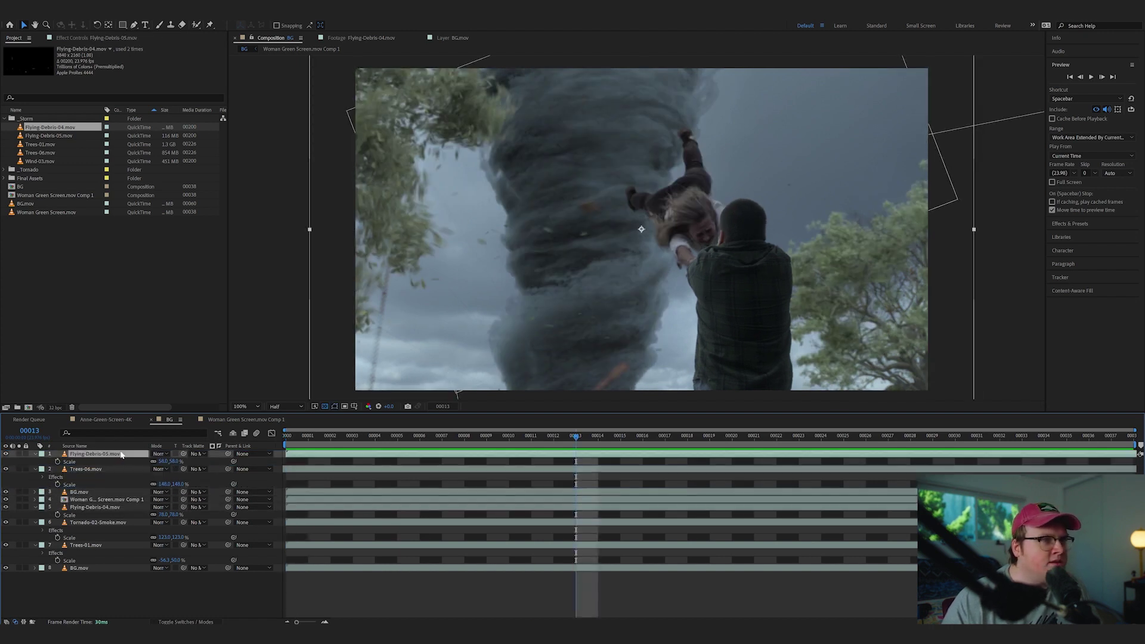
pyautogui.press('space')
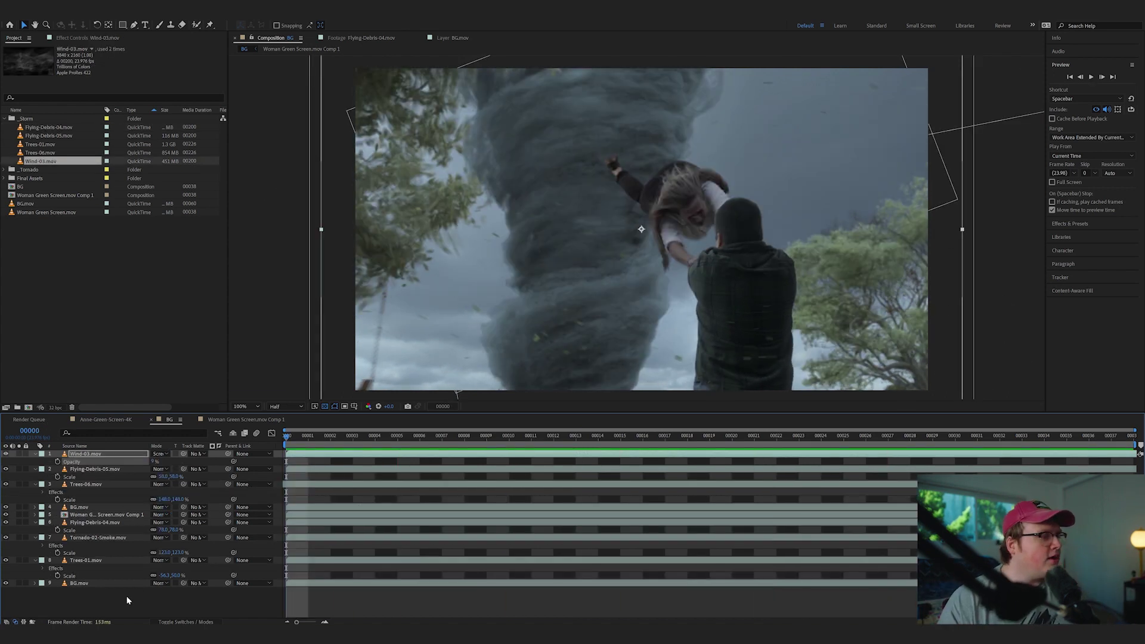
# Step: Select every layer of the BG composition, from Wind-03.mov down to BG.mov, and pre-compose them with all attributes moved
pyautogui.moveTo(113, 599); pyautogui.dragTo(97, 455)
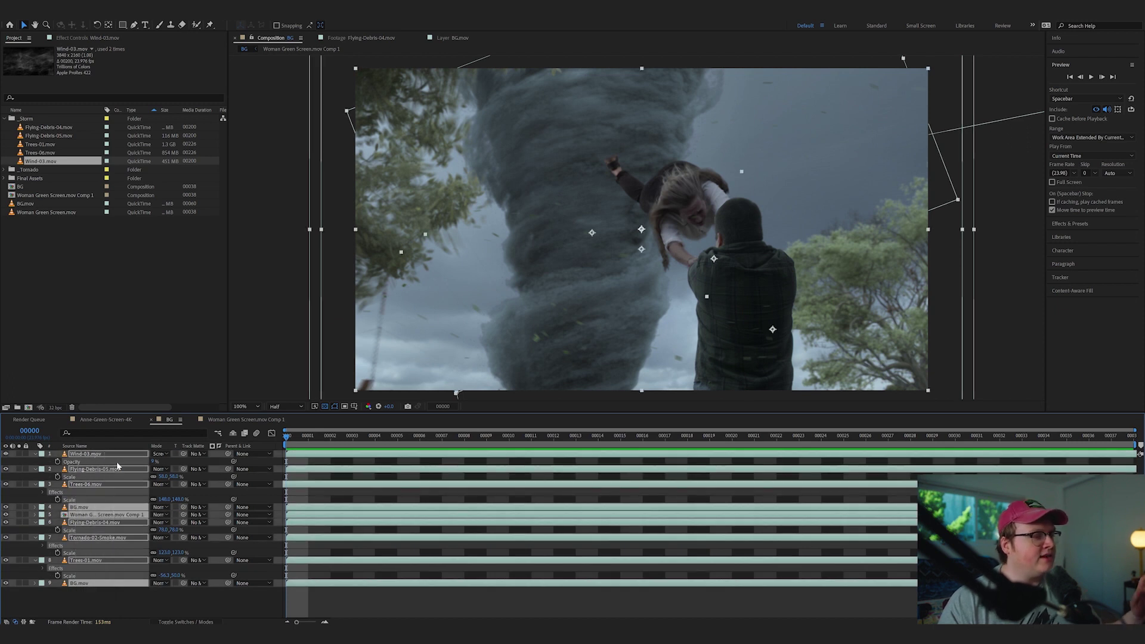
pyautogui.rightClick(119, 458)
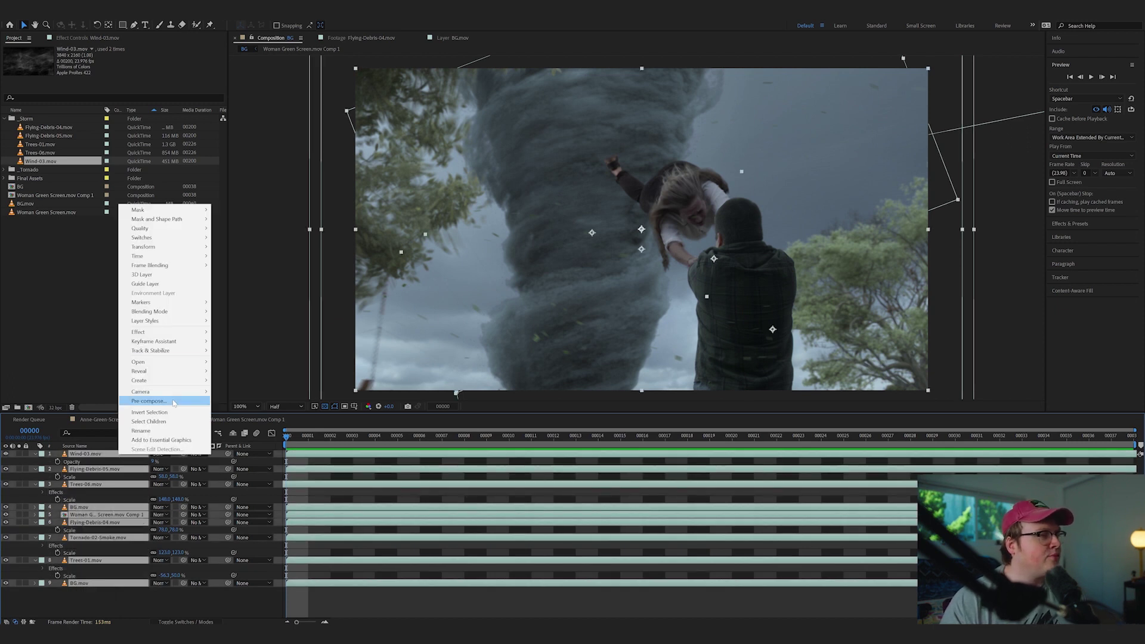
pyautogui.click(189, 394)
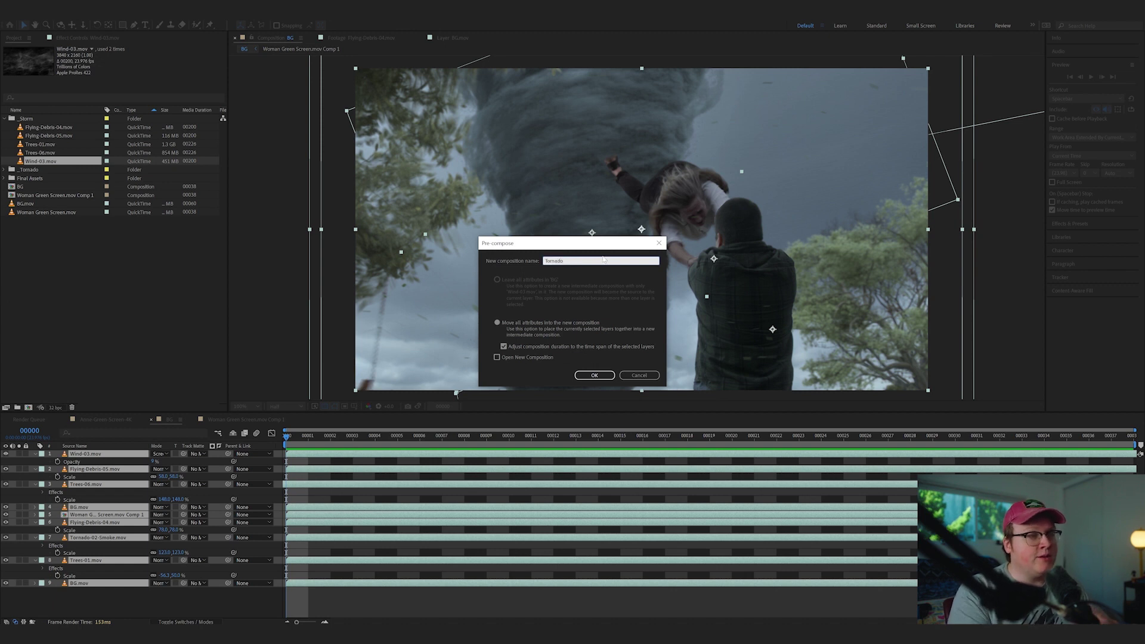
pyautogui.press('Return')
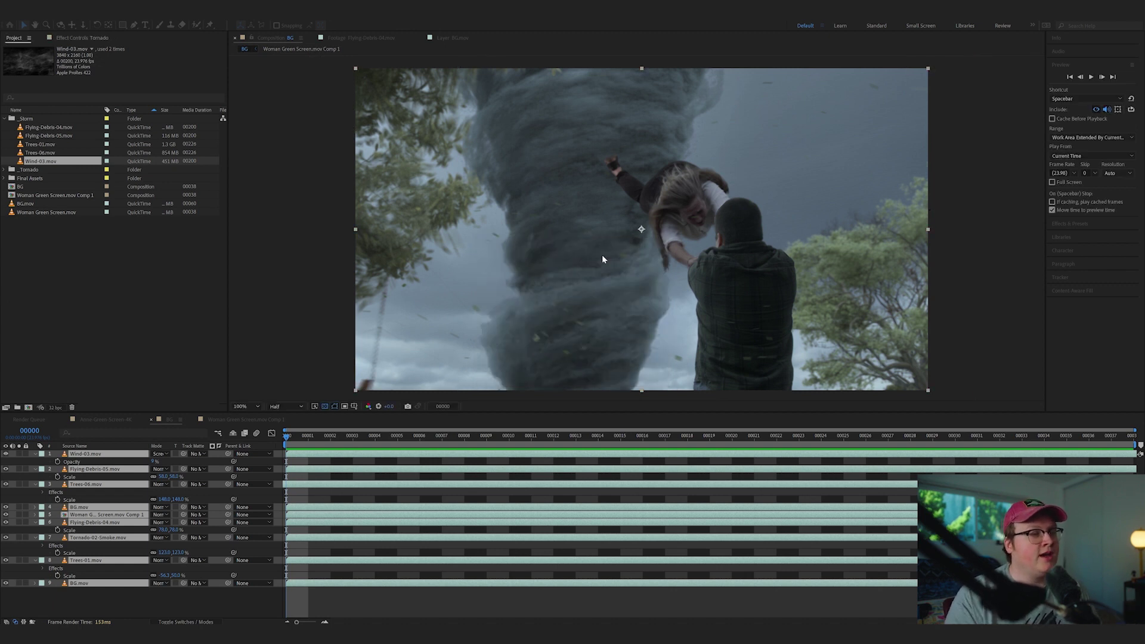
# Step: Add the expression wiggle(3,50) to the position of the pre-composed layer and play back the camera shake
pyautogui.press('s')
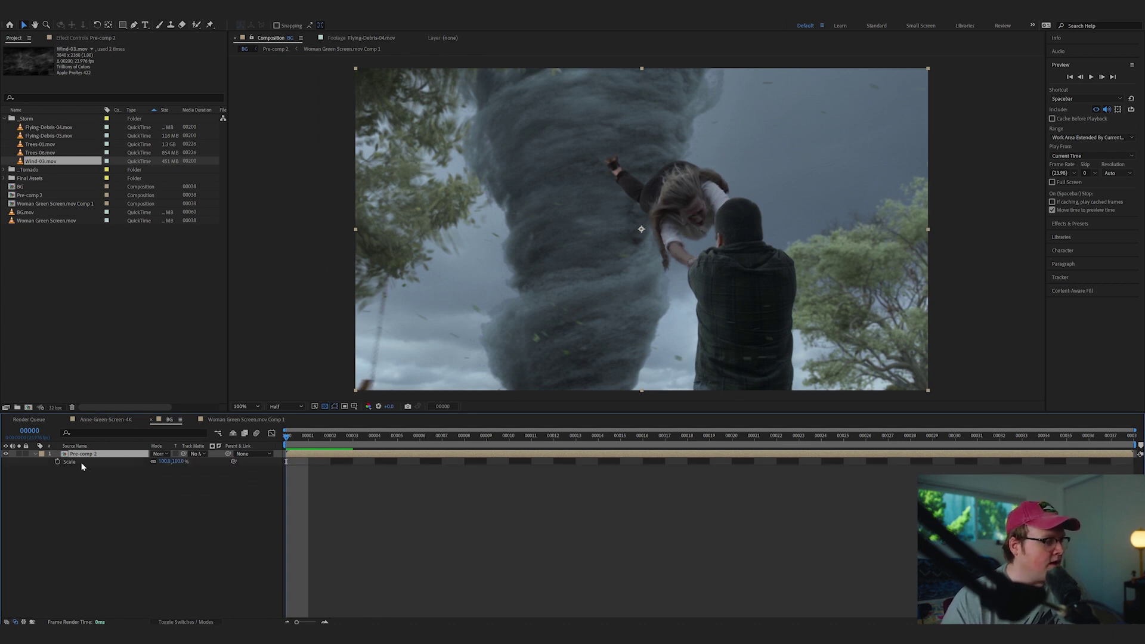
pyautogui.press('p')
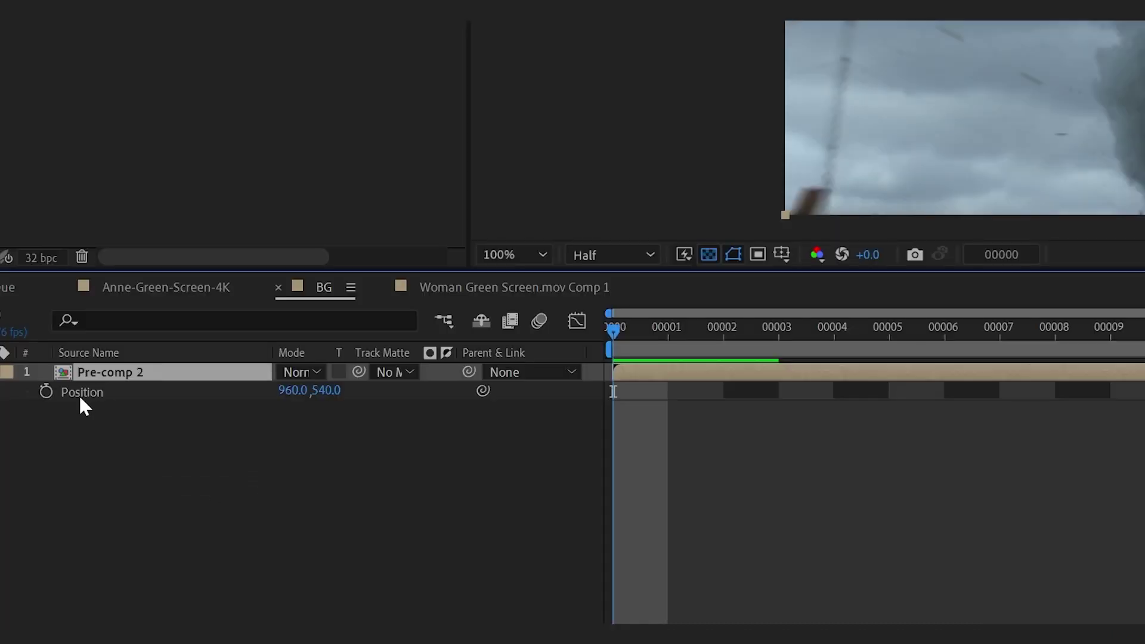
pyautogui.keyDown('alt'); pyautogui.click(46, 392); pyautogui.keyUp('alt')
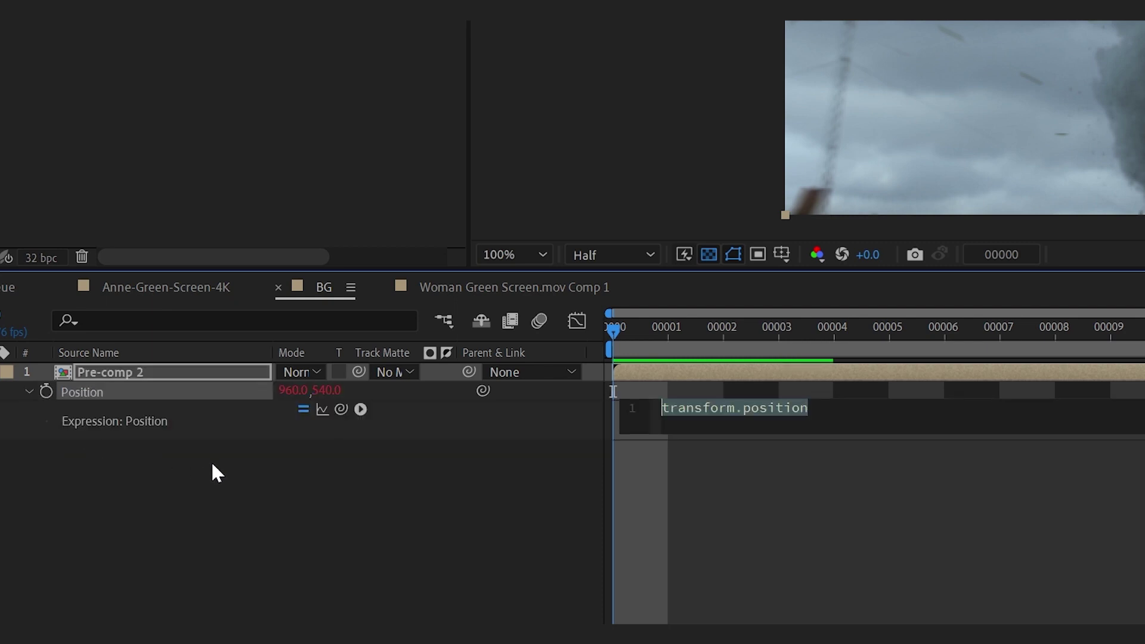
pyautogui.press('BackSpace')
pyautogui.write('wi')
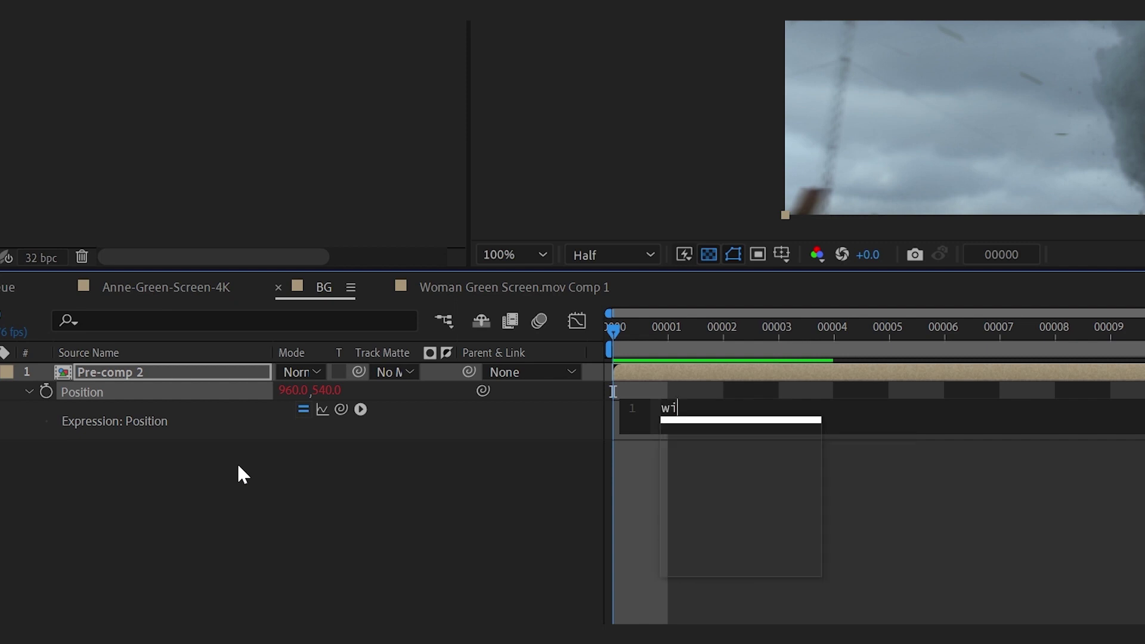
pyautogui.write('ggle')
pyautogui.press('Return')
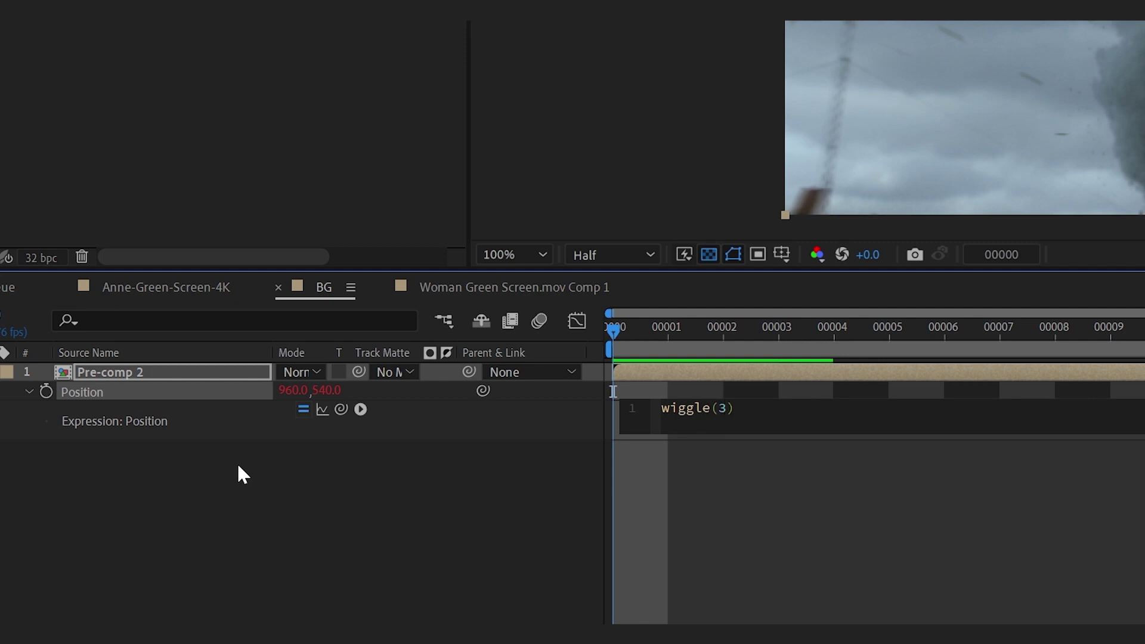
pyautogui.write('3,1')
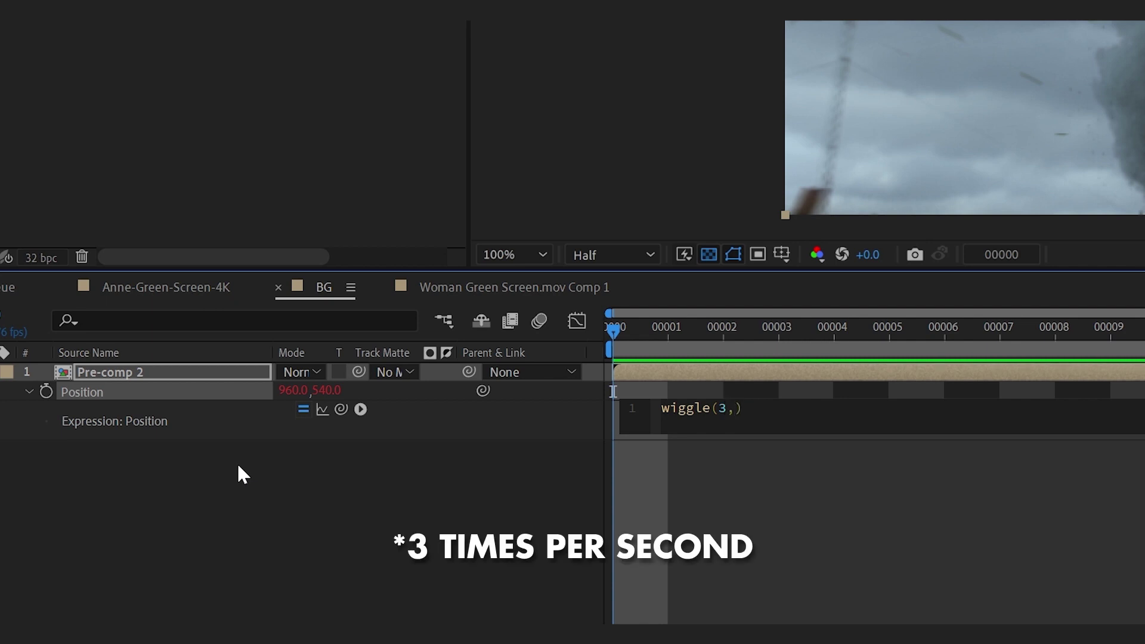
pyautogui.write('50')
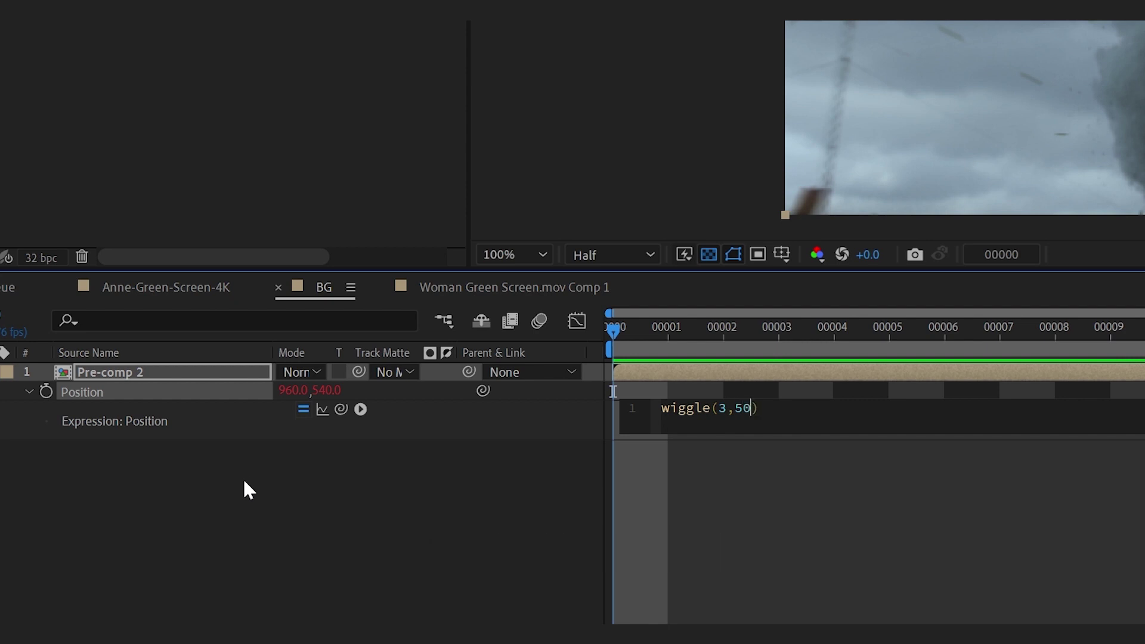
pyautogui.click(248, 490)
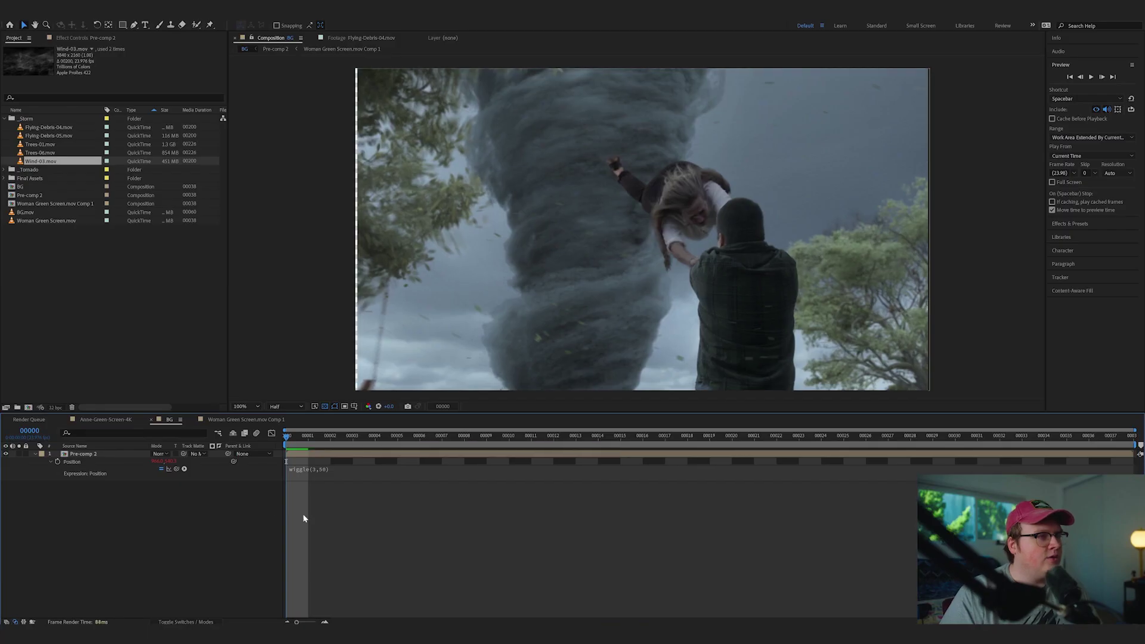
pyautogui.press('space')
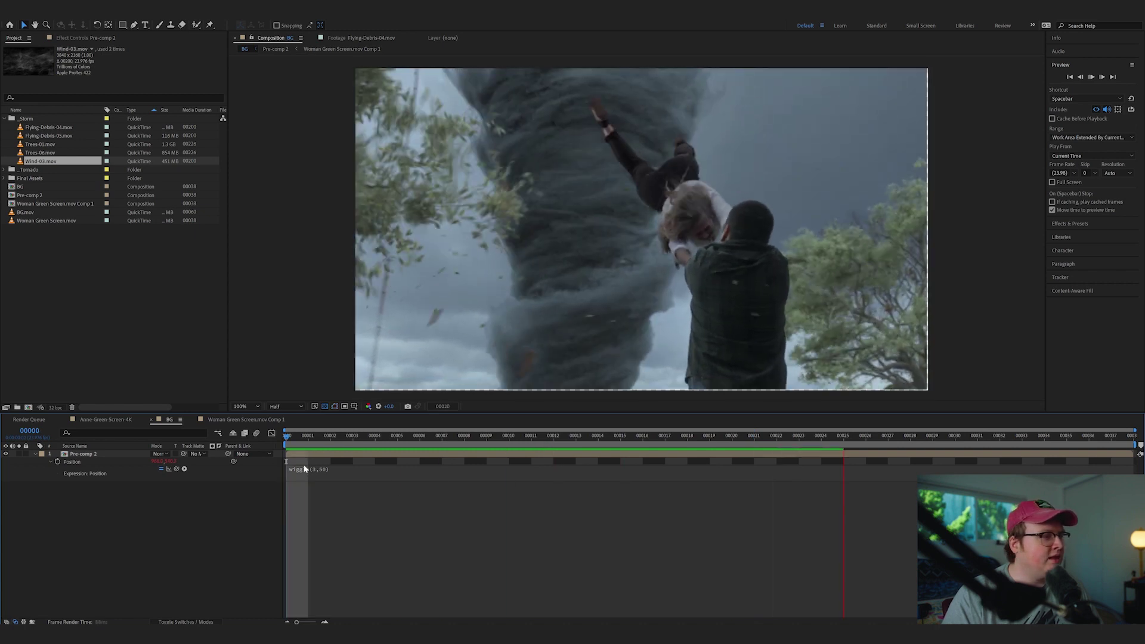
# Step: Reduce the wiggle amplitude in the position expression to 20 and play back the shake
pyautogui.click(319, 471)
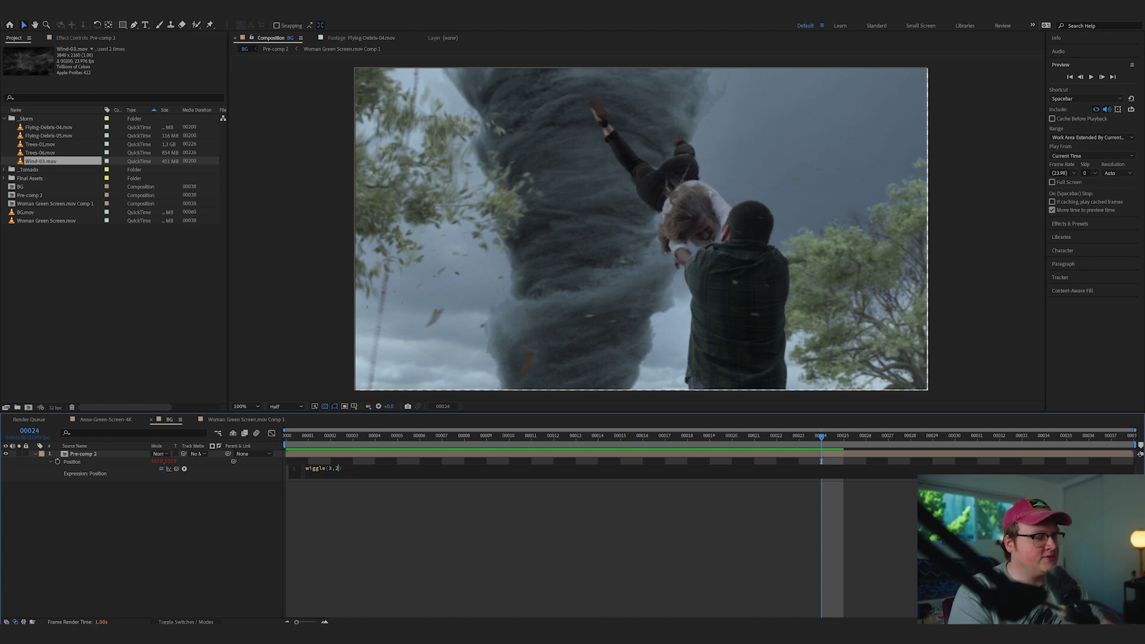
pyautogui.click(376, 481)
pyautogui.press('space')
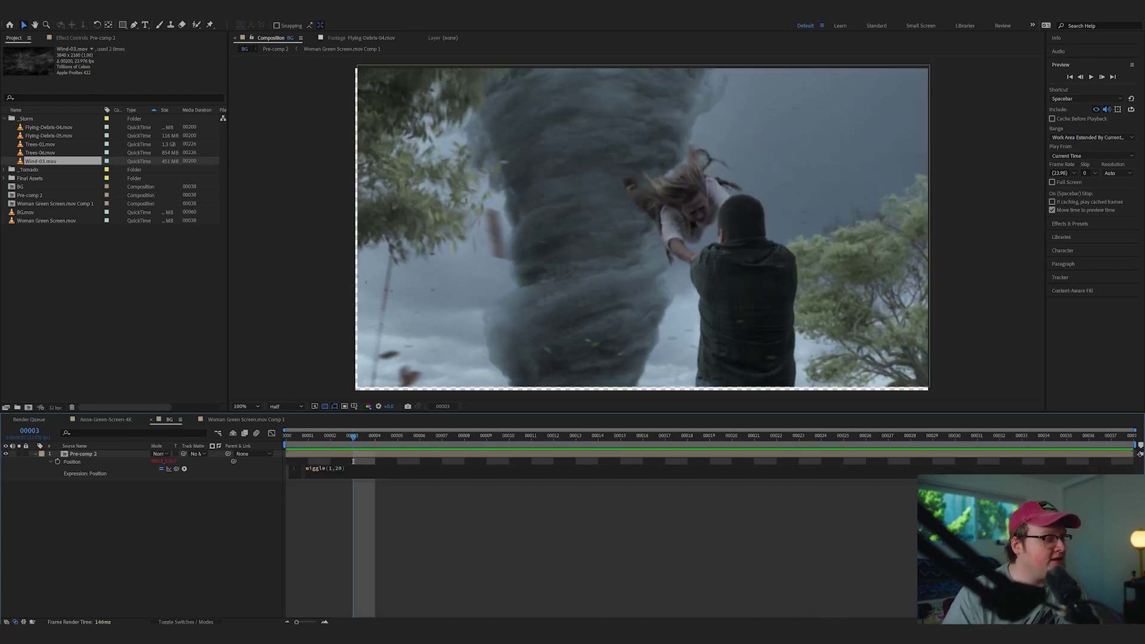
# Step: Raise the wiggle frequency so the position expression reads wiggle(9,20), and play back the faster shake
pyautogui.click(370, 492)
pyautogui.press('space')
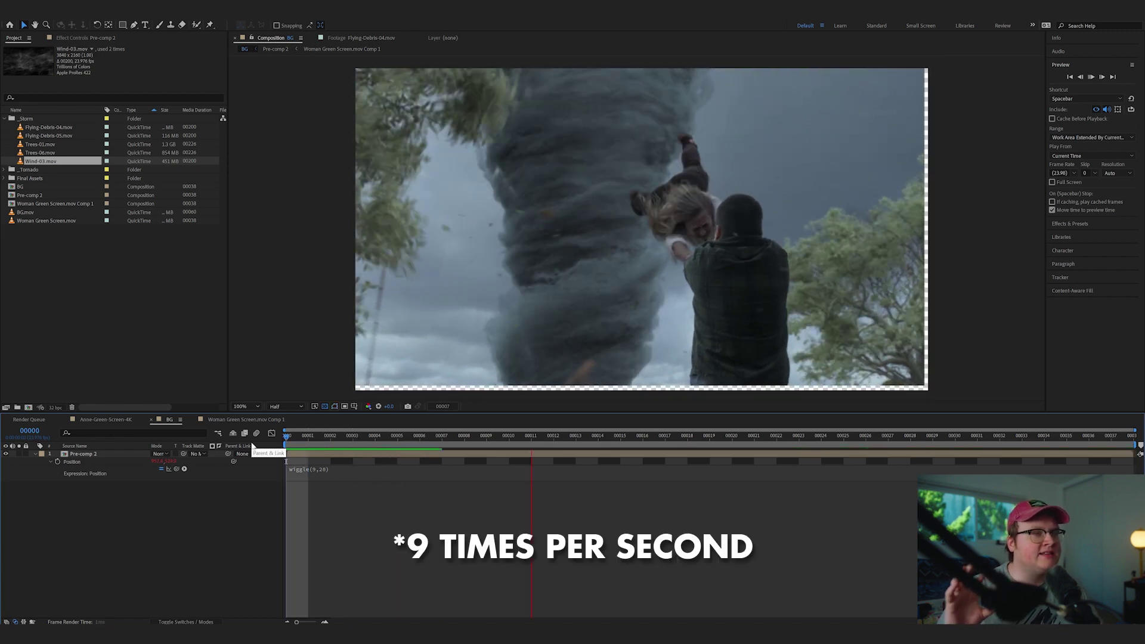
pyautogui.press('space')
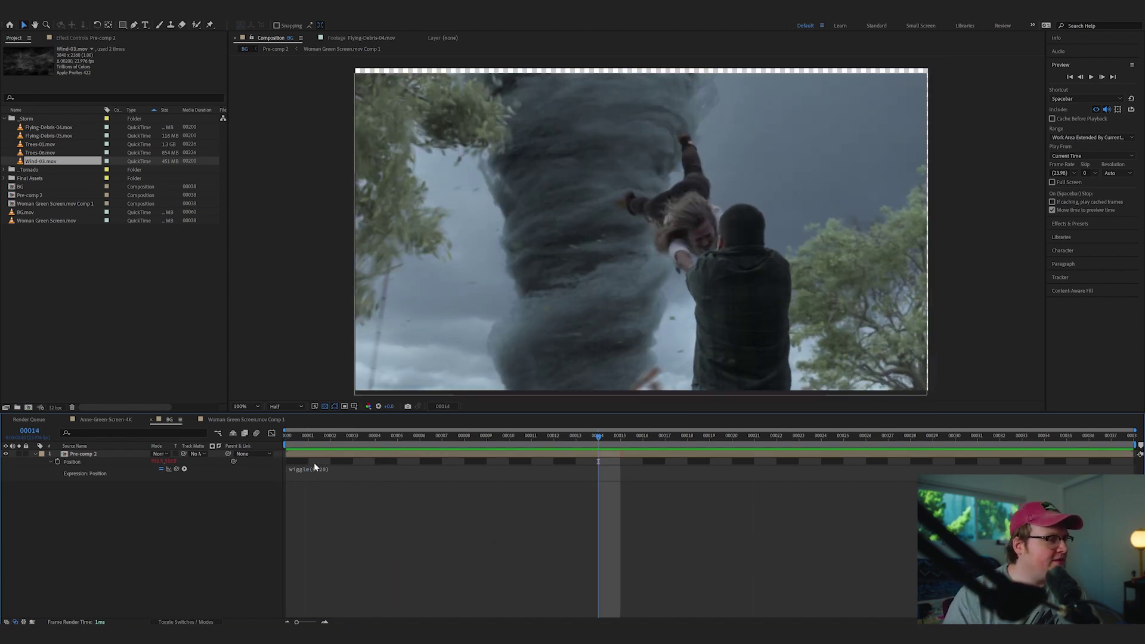
# Step: Lower the wiggle frequency so the position expression reads wiggle(5,20), and play back the slower shake
pyautogui.click(316, 470)
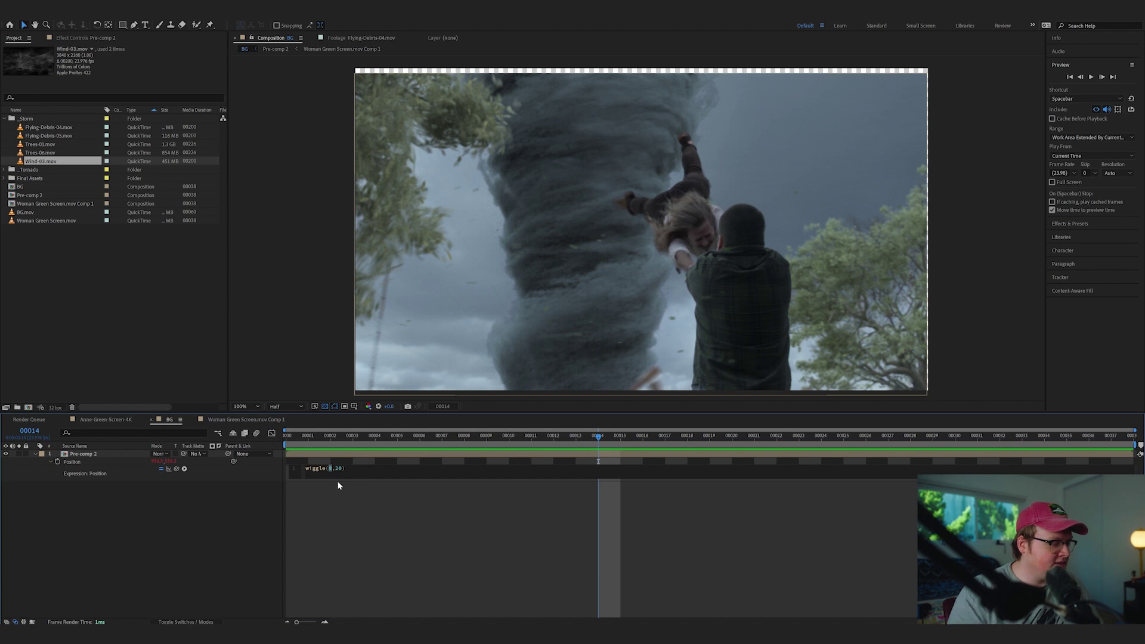
pyautogui.click(392, 535)
pyautogui.press('space')
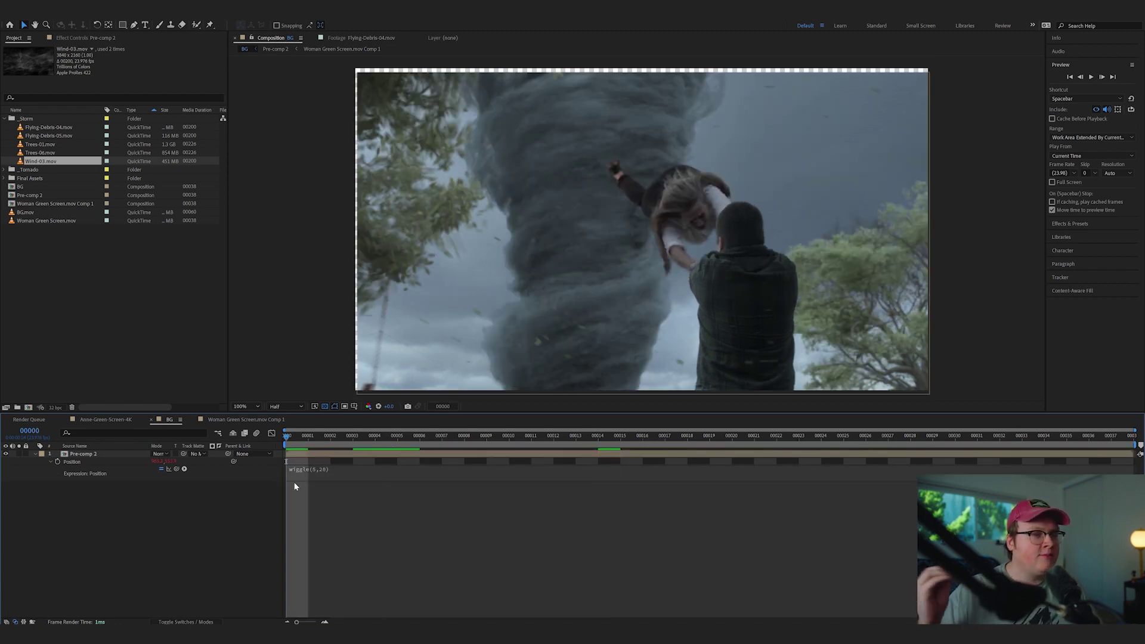
pyautogui.press('space')
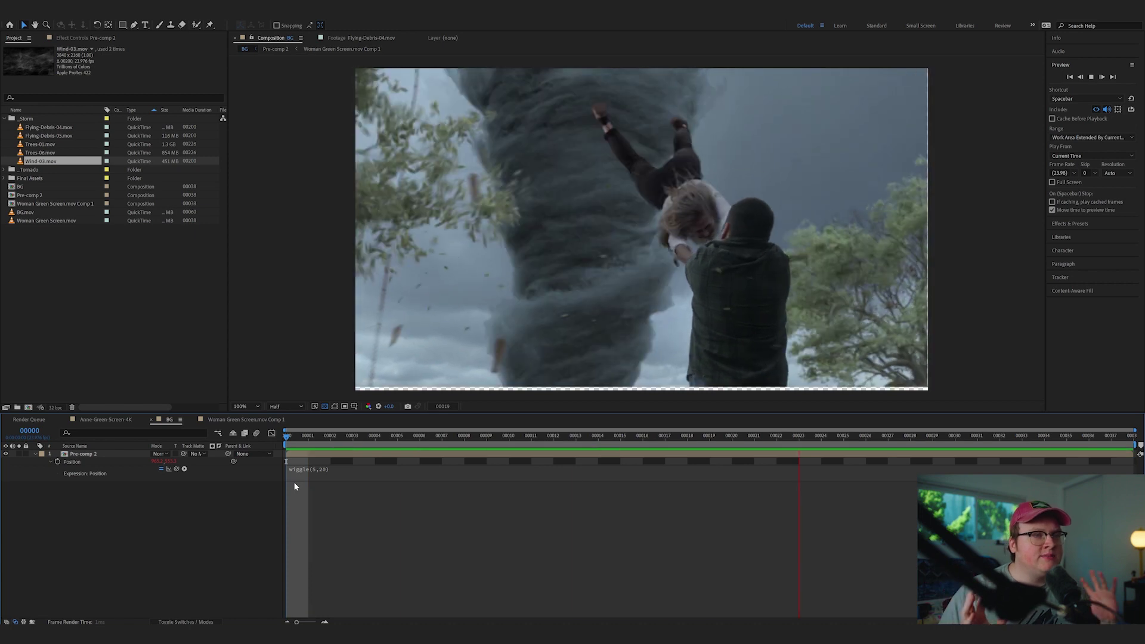
pyautogui.press('space')
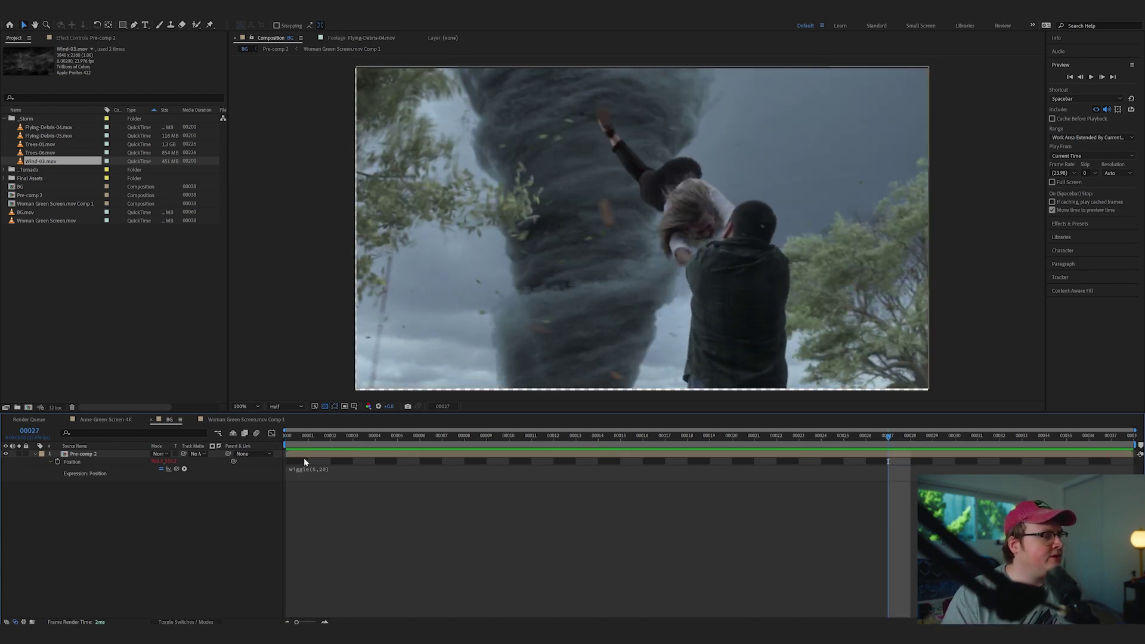
pyautogui.press('space')
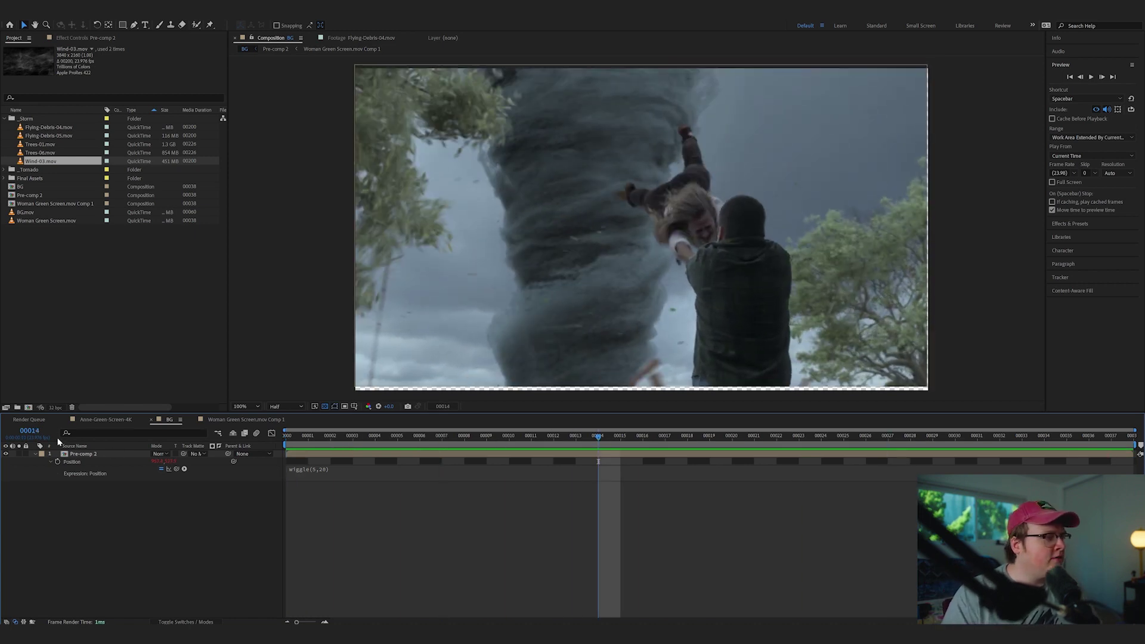
# Step: Scale the pre-composed layer to 106% to cover the exposed frame edges, and enable its motion blur, playing back the result
pyautogui.click(99, 454)
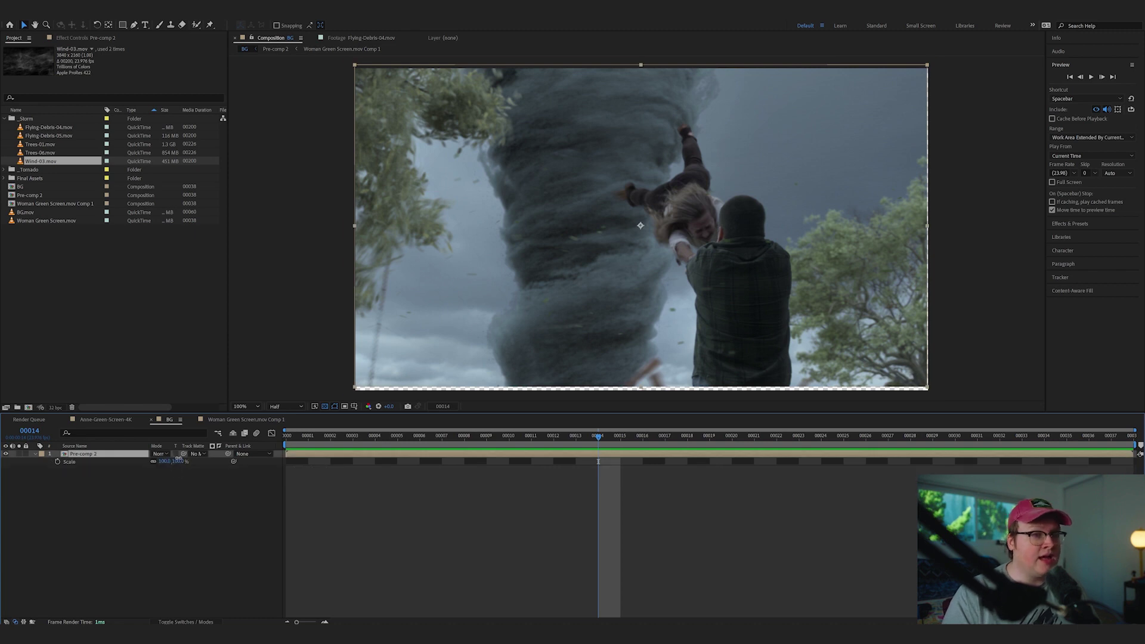
pyautogui.moveTo(178, 461)
pyautogui.mouseDown()
pyautogui.moveTo(119, 463)
pyautogui.moveTo(181, 463)
pyautogui.mouseUp()
pyautogui.press('Home')
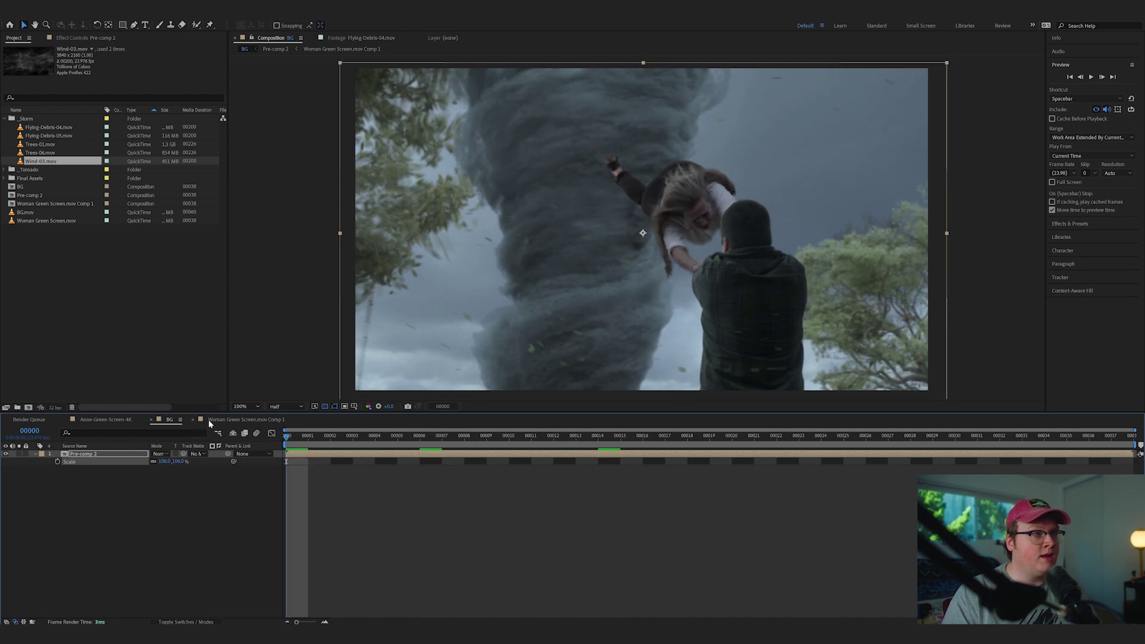
pyautogui.press('space')
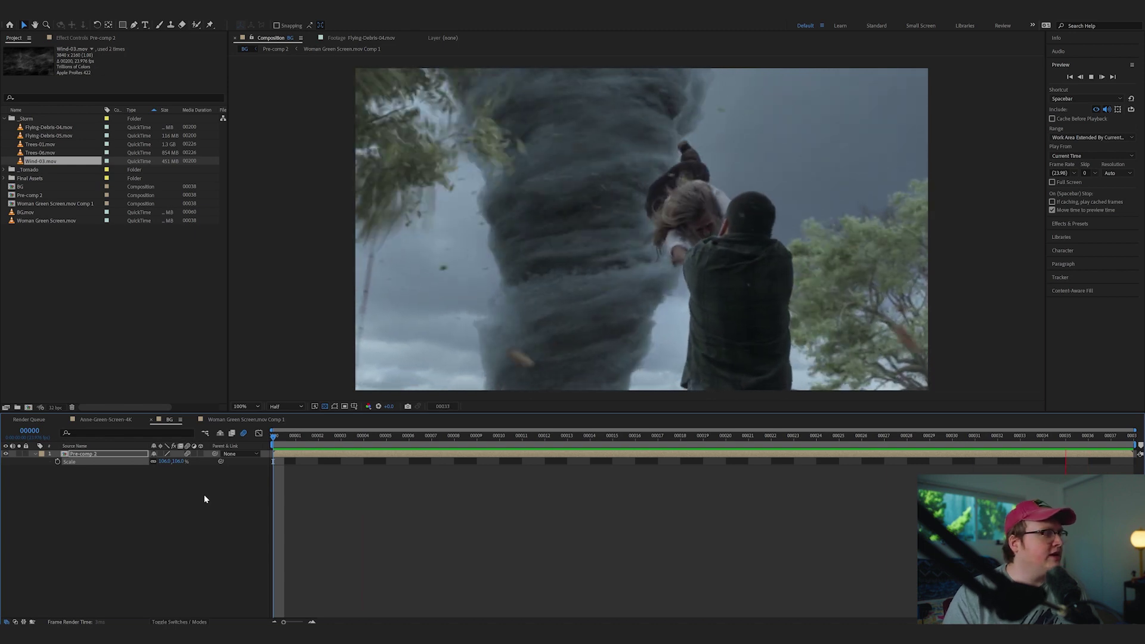
pyautogui.press('space')
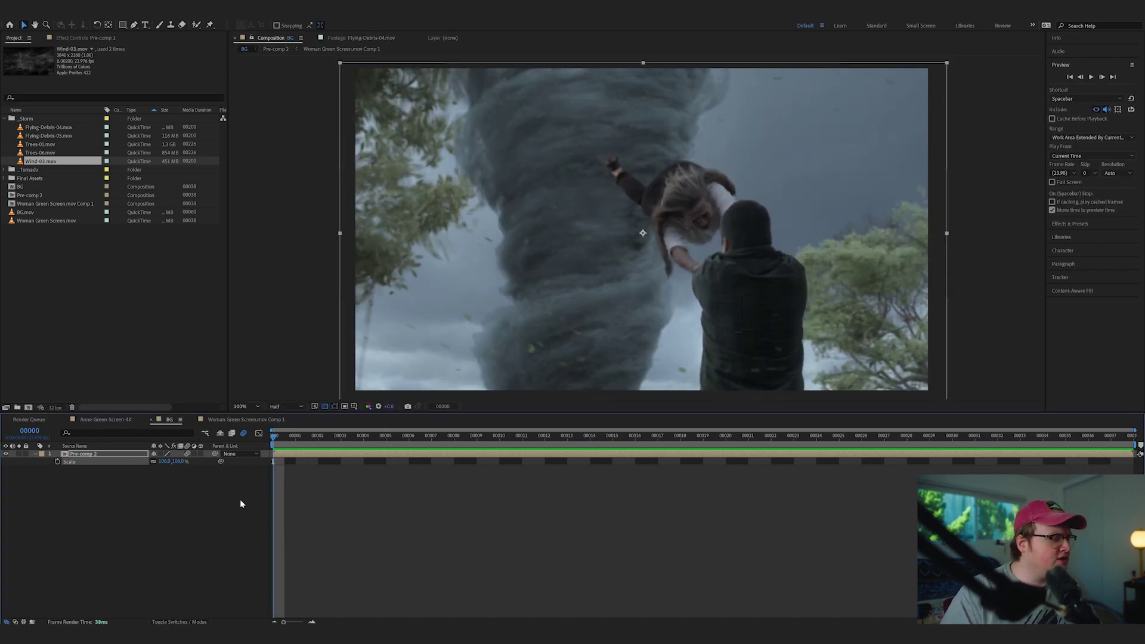
# Step: Add an adjustment layer above the pre-composed layer and apply the Lumetri Color effect to it
pyautogui.hotkey('ctrl', 'alt', 'y')
pyautogui.hotkey('ctrl', 'space')
pyautogui.write('lum')
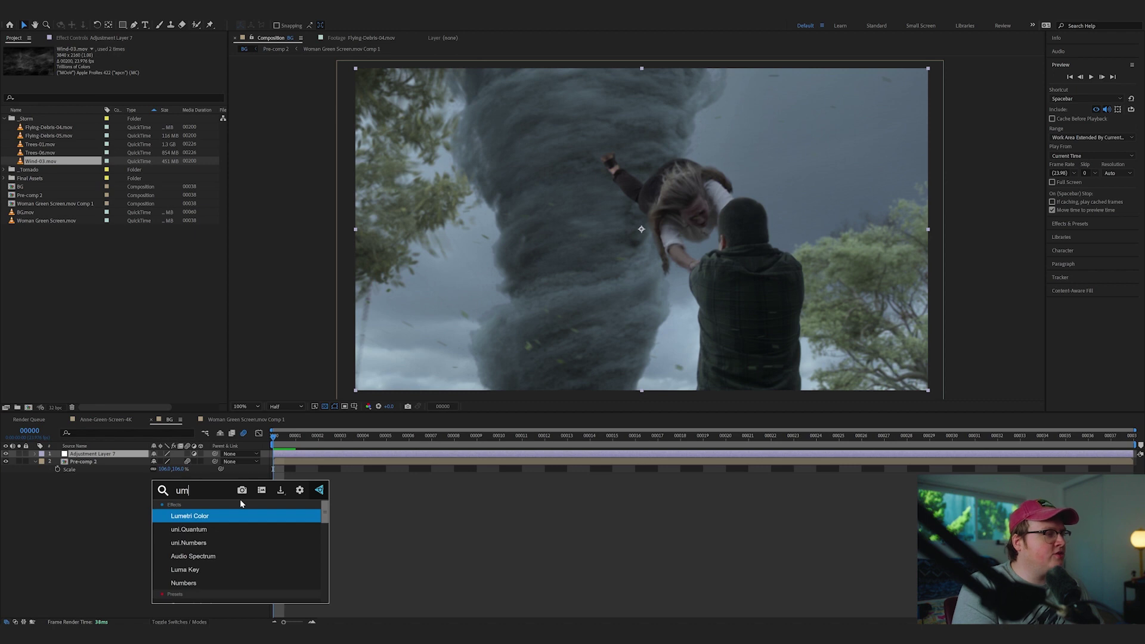
pyautogui.press('Return')
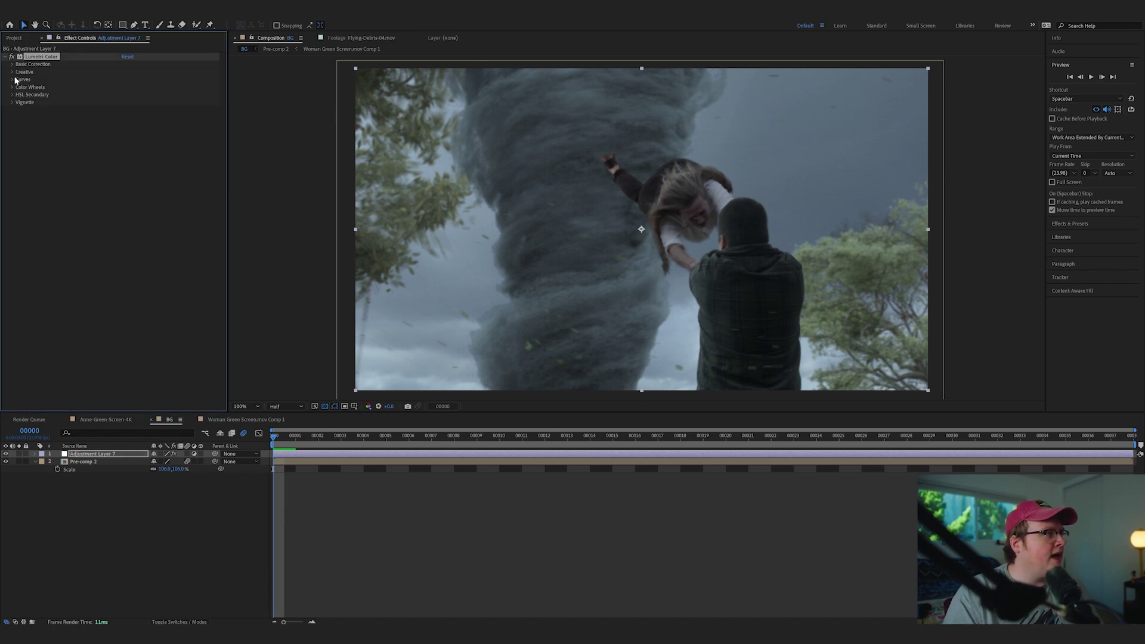
# Step: Shape the Lumetri RGB curve into a gentle S, lowering the shadows and raising the highlights for more contrast
pyautogui.click(13, 79)
pyautogui.moveTo(85, 183); pyautogui.dragTo(89, 196)
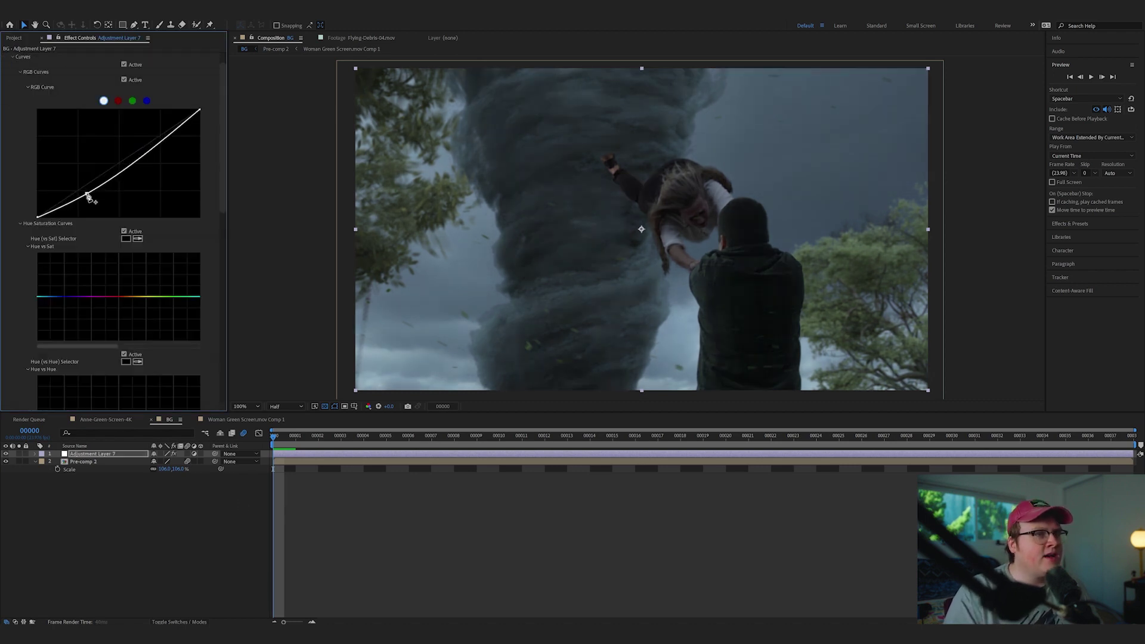
pyautogui.moveTo(149, 153); pyautogui.dragTo(139, 142)
pyautogui.moveTo(87, 216); pyautogui.dragTo(84, 212)
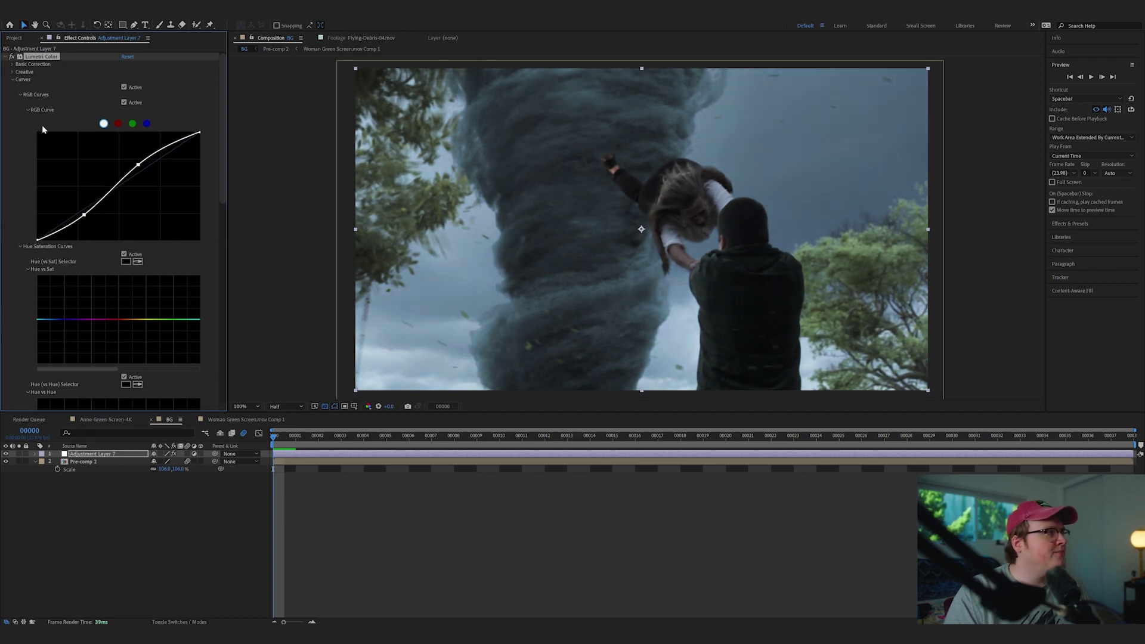
# Step: In Lumetri's Basic Correction, set temperature to -12, tint to -8, exposure to -0.7 and contrast to -19, and play back the grade
pyautogui.click(11, 64)
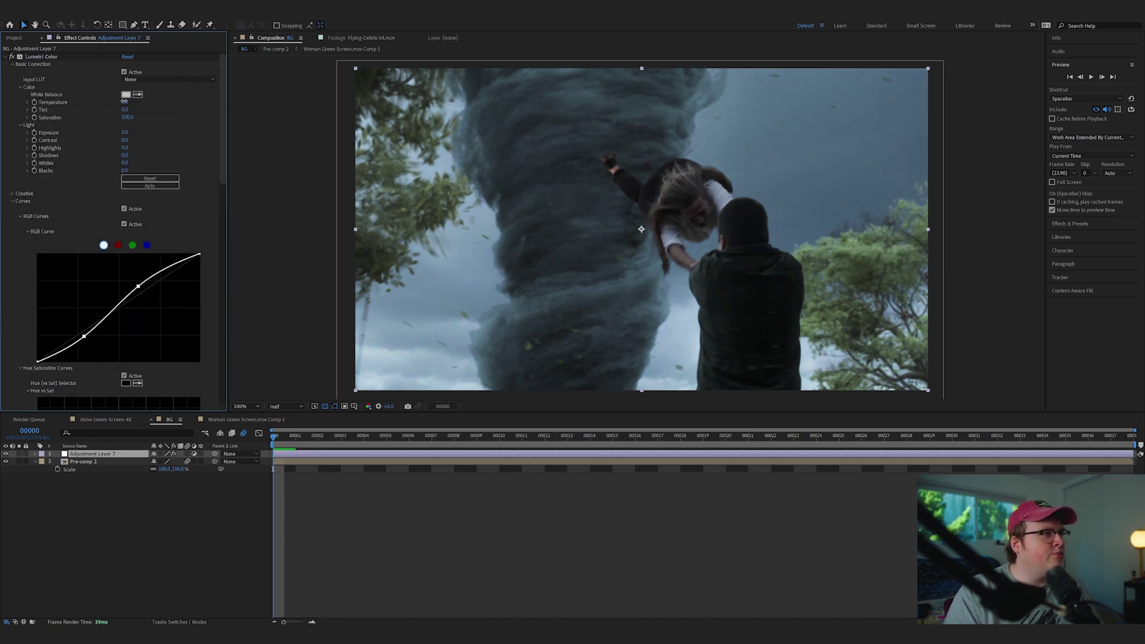
pyautogui.moveTo(125, 102); pyautogui.dragTo(133, 101)
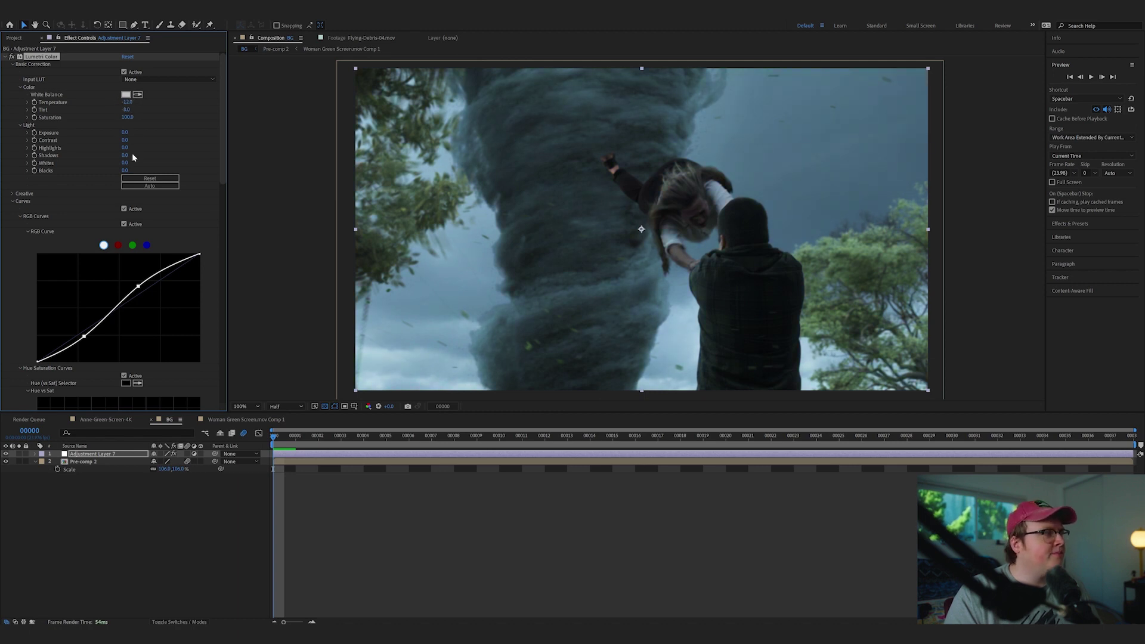
pyautogui.moveTo(125, 132)
pyautogui.mouseDown()
pyautogui.moveTo(135, 131)
pyautogui.moveTo(122, 132)
pyautogui.mouseUp()
pyautogui.press('space')
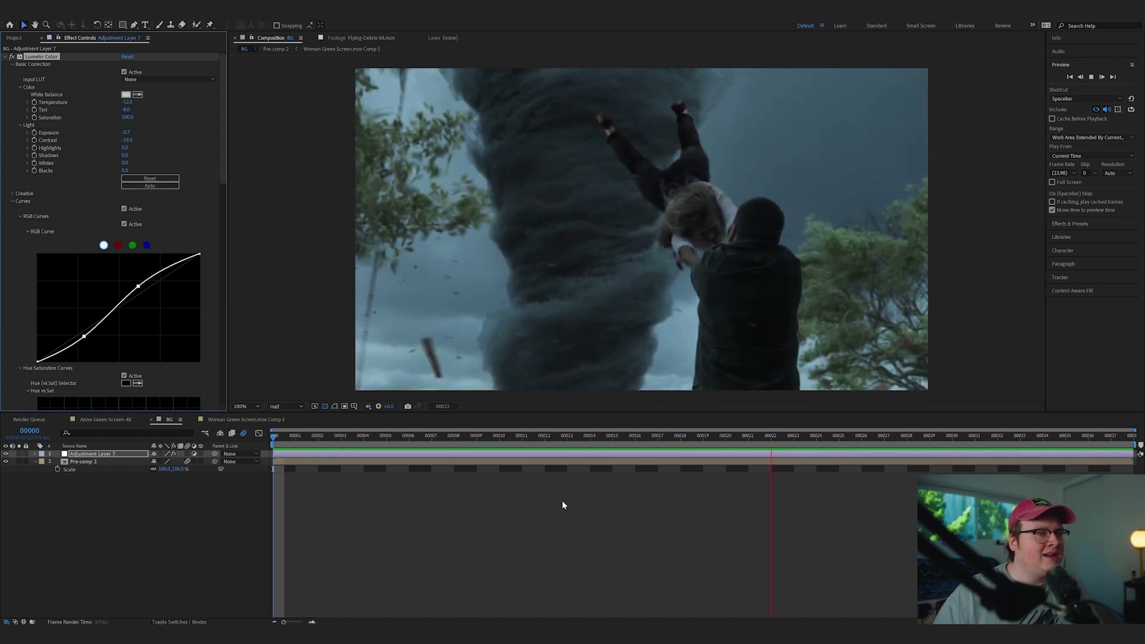